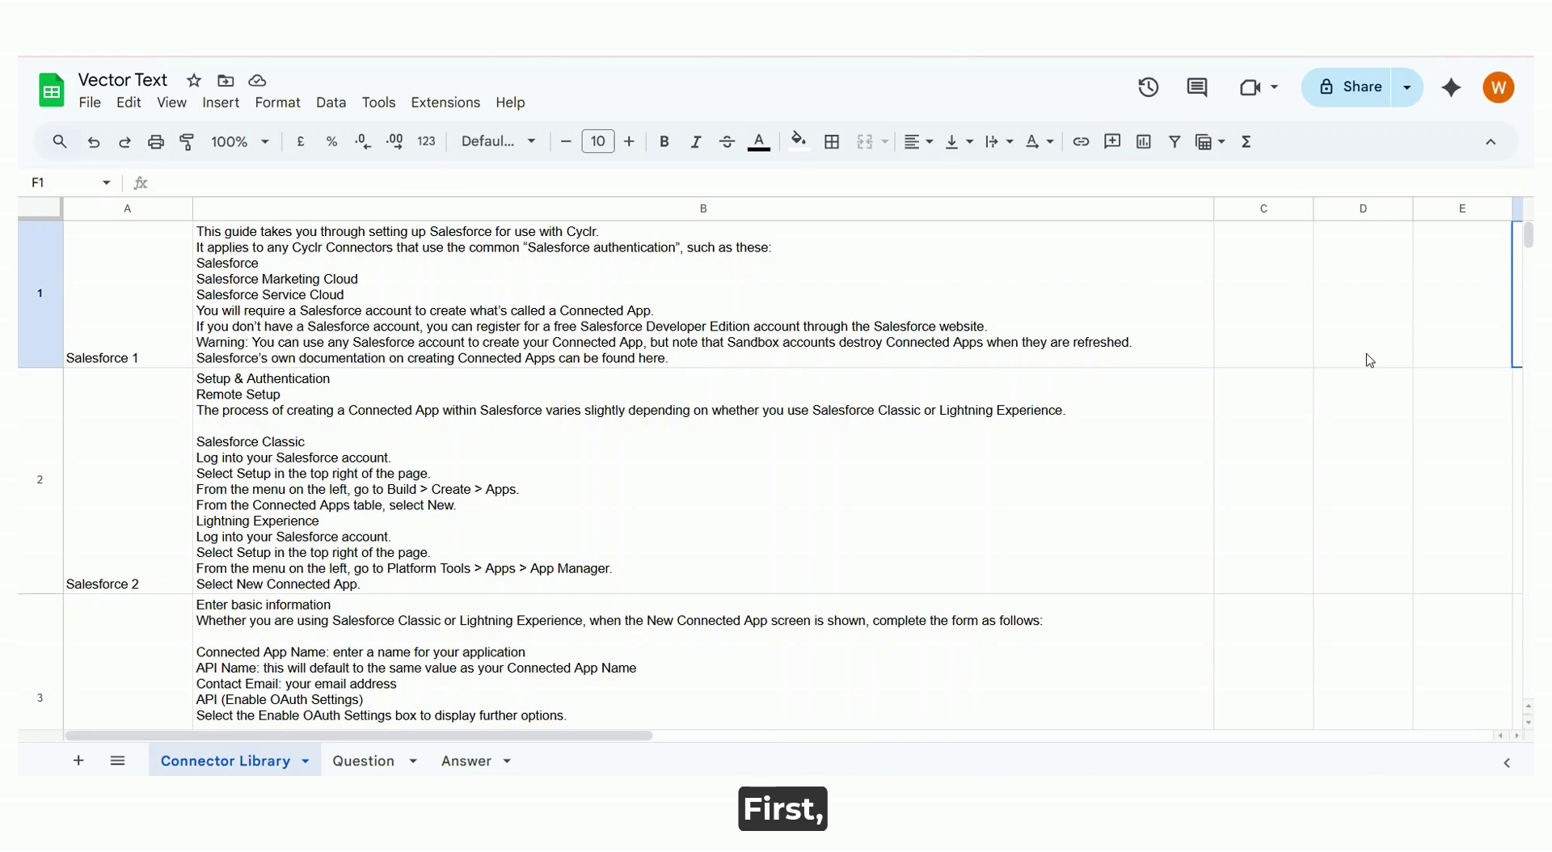
Look through the Salesforce, Oracle NetSuite and HubSpot setup texts in the Connector Library sheet.
scroll(1364, 372, down, 8)
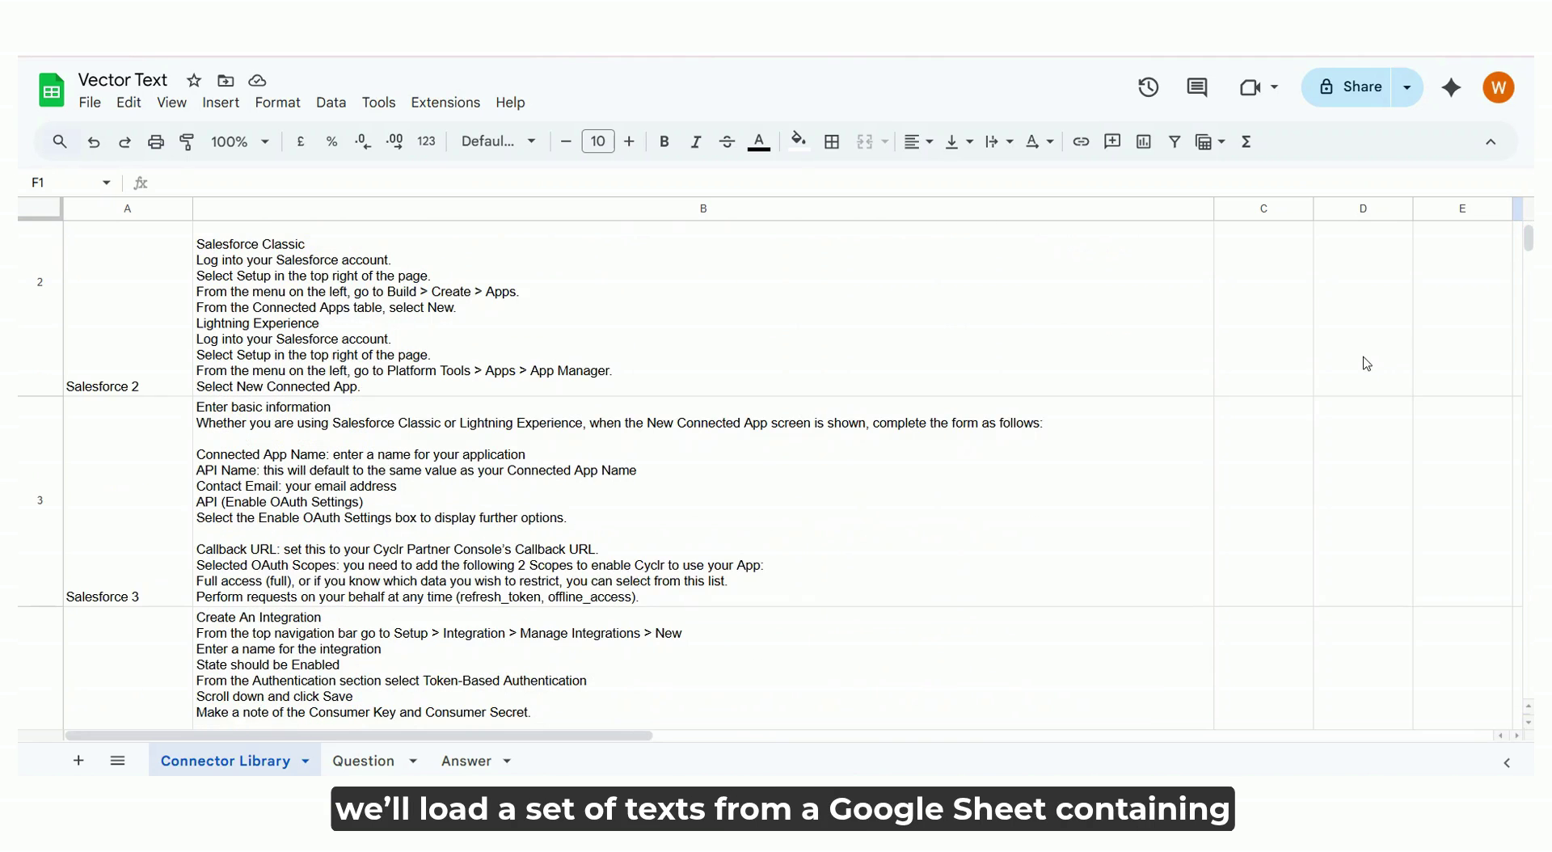
scroll(1364, 372, down, 6)
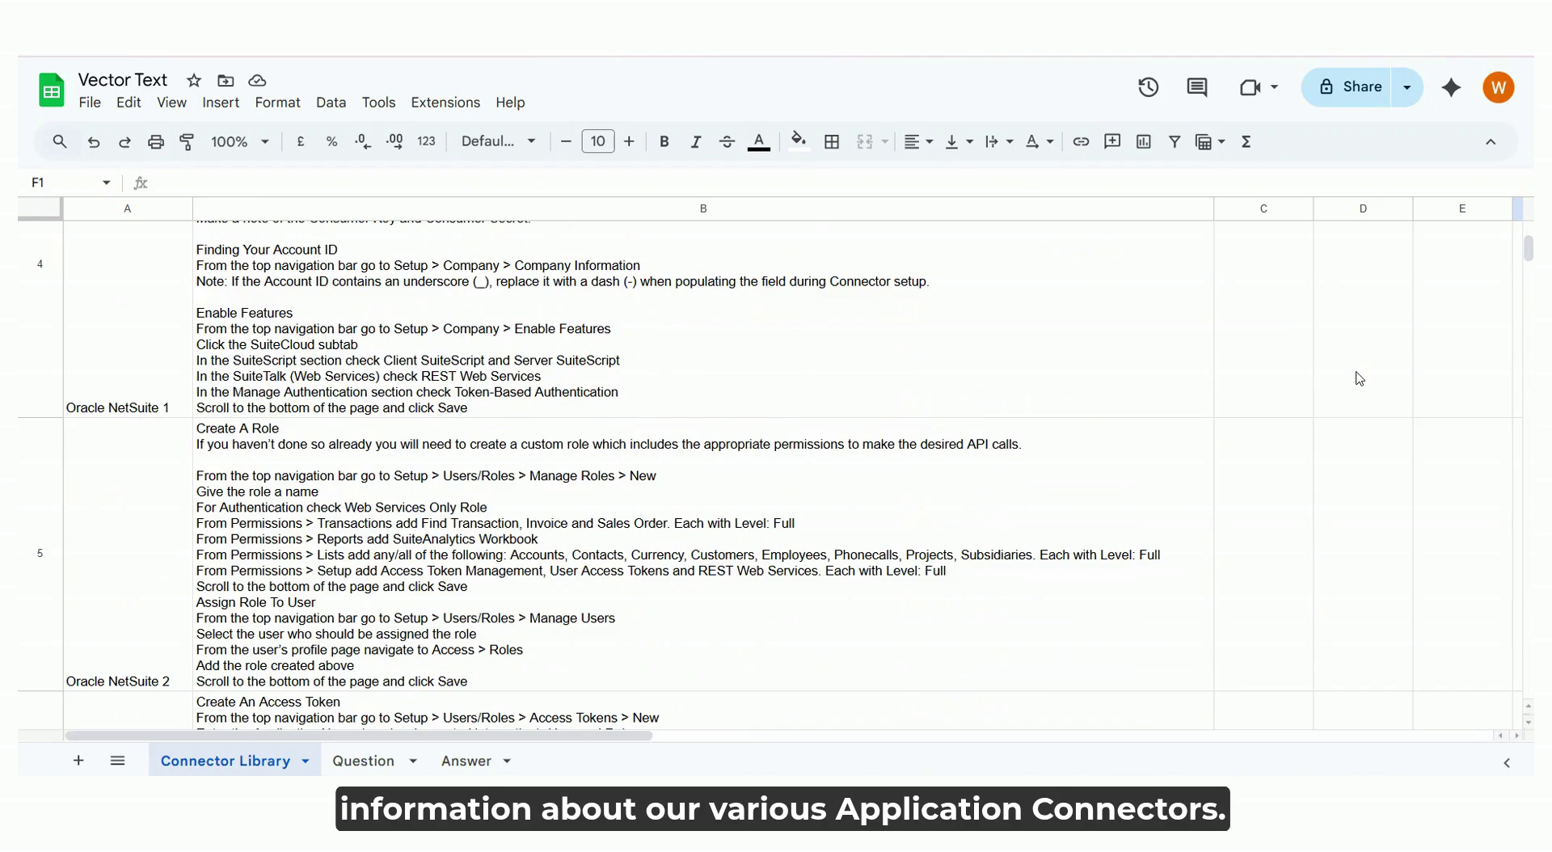
scroll(1357, 382, down, 8)
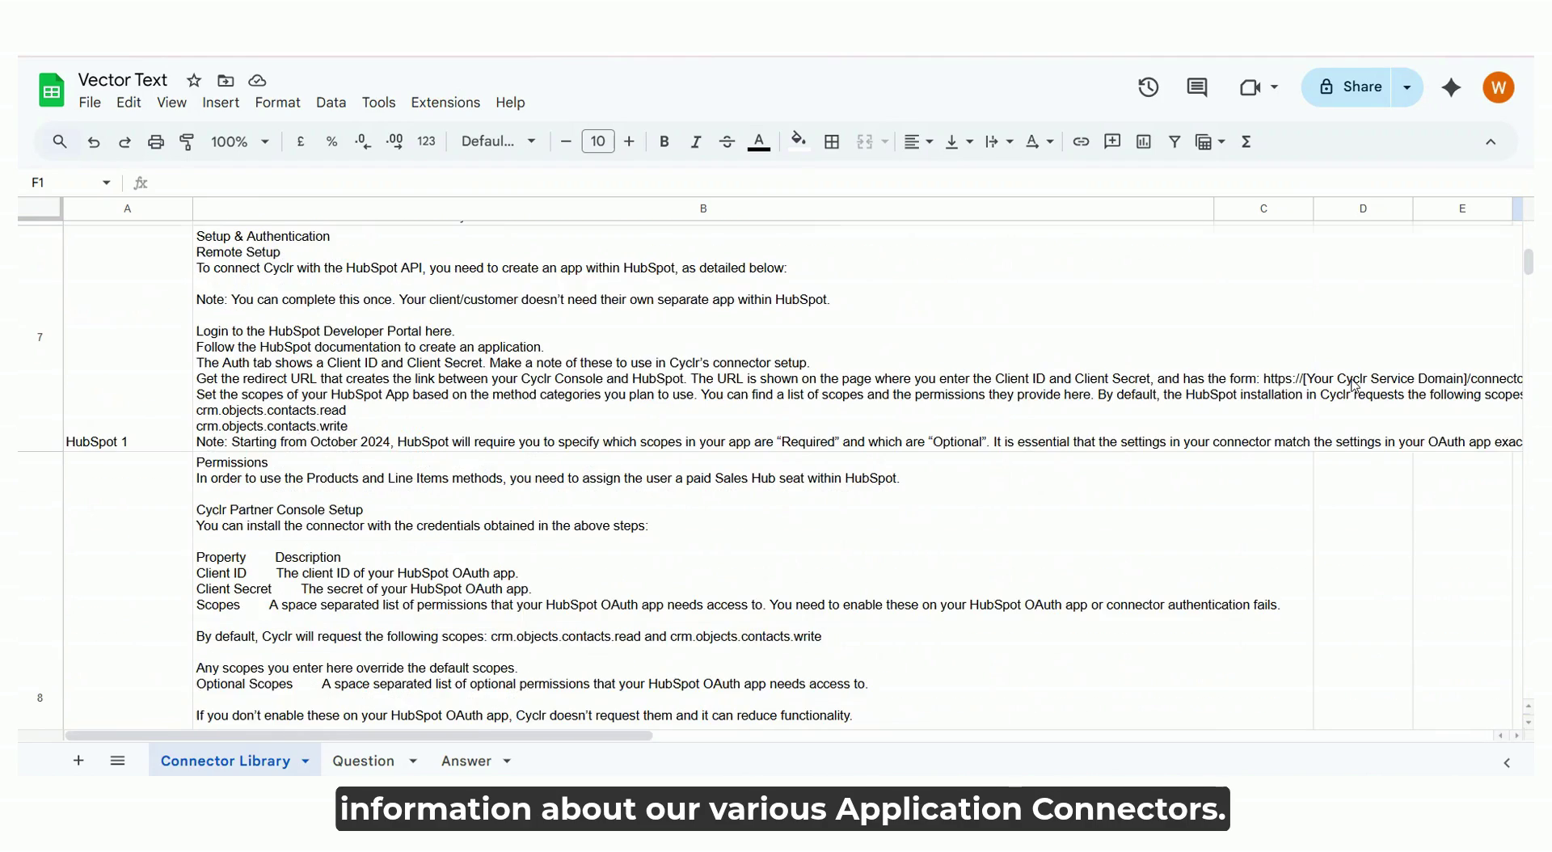
scroll(1355, 386, down, 3)
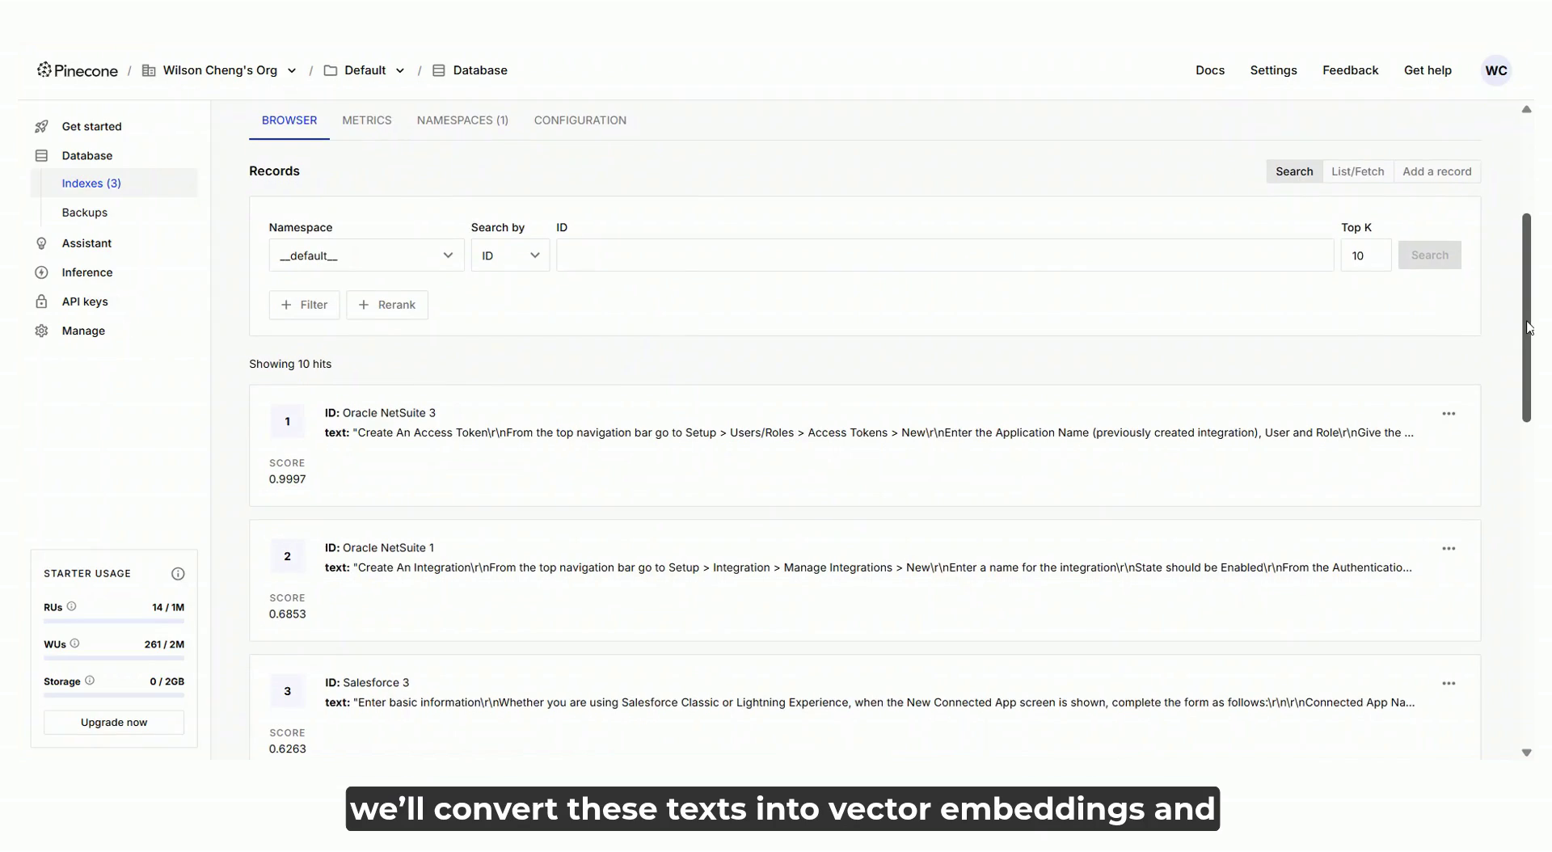
Switch to Pinecone and review the connector text records stored in the index.
scroll(1529, 377, down, 4)
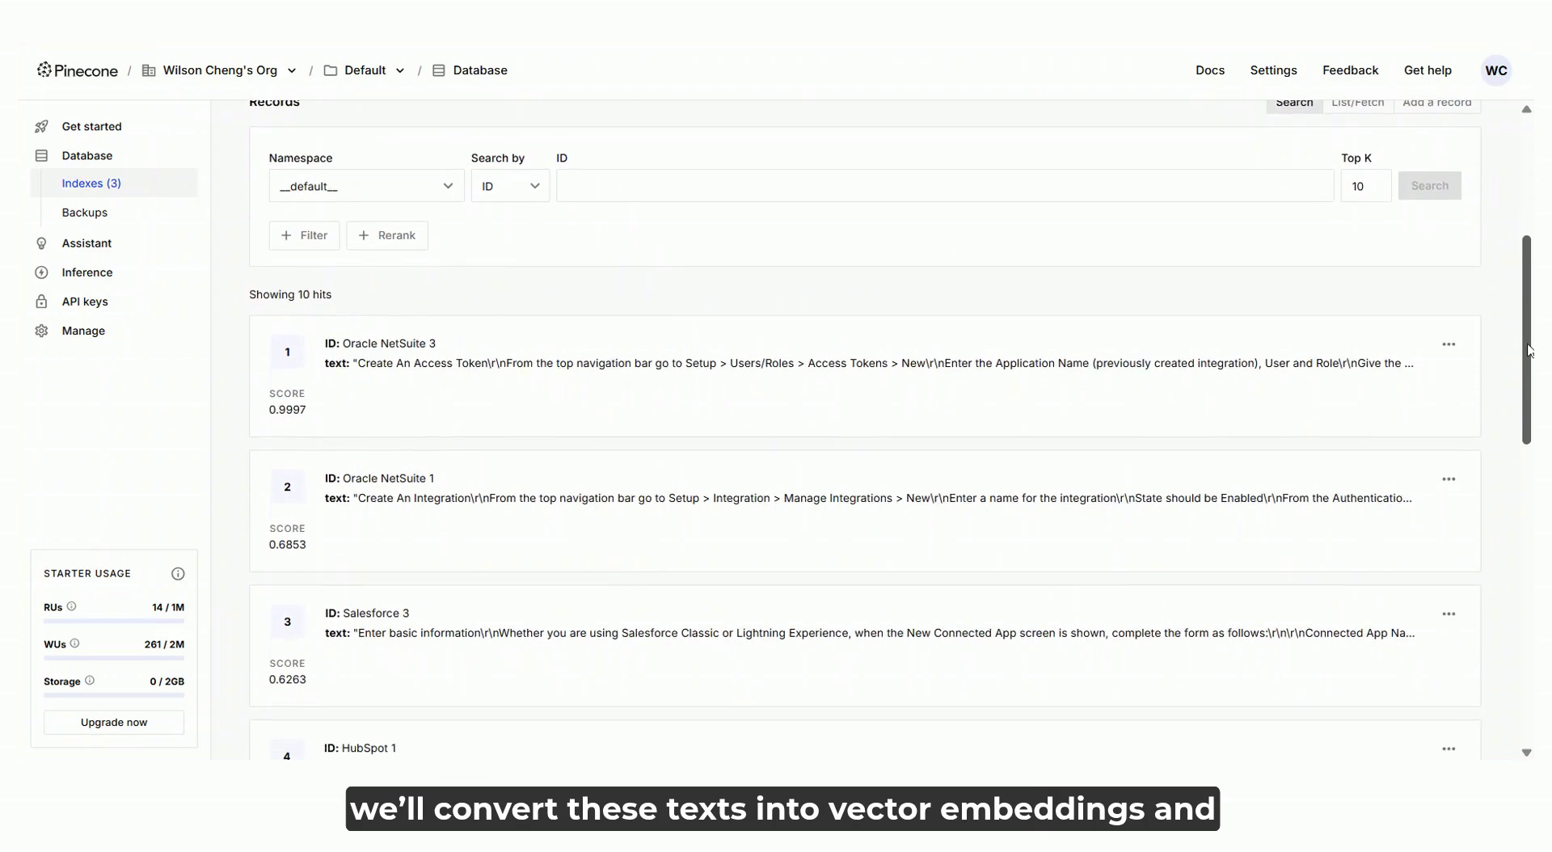
scroll(1529, 377, down, 5)
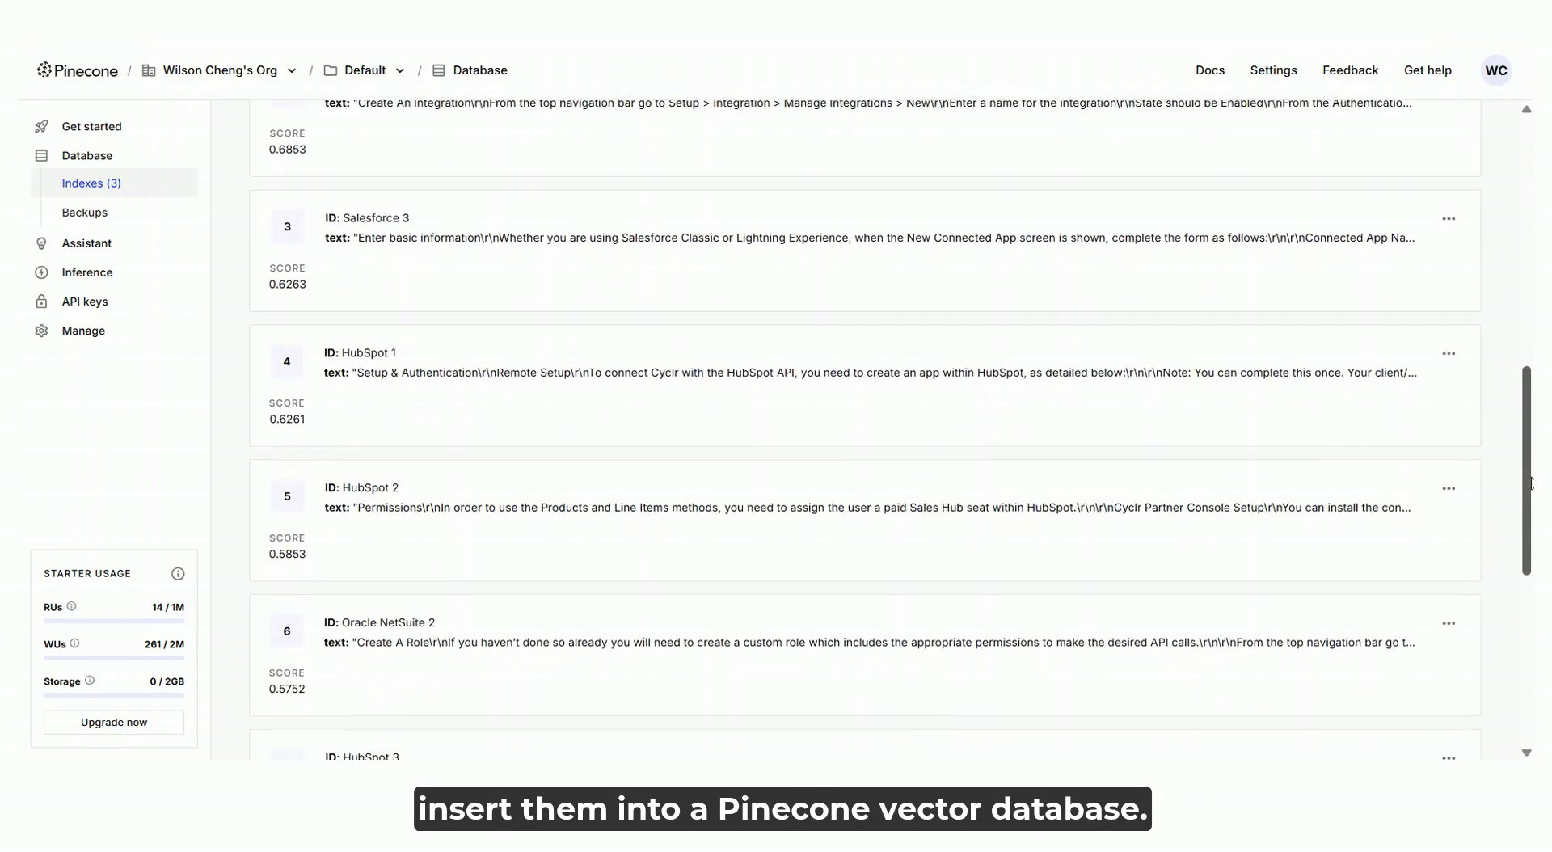
scroll(864, 428, down, 5)
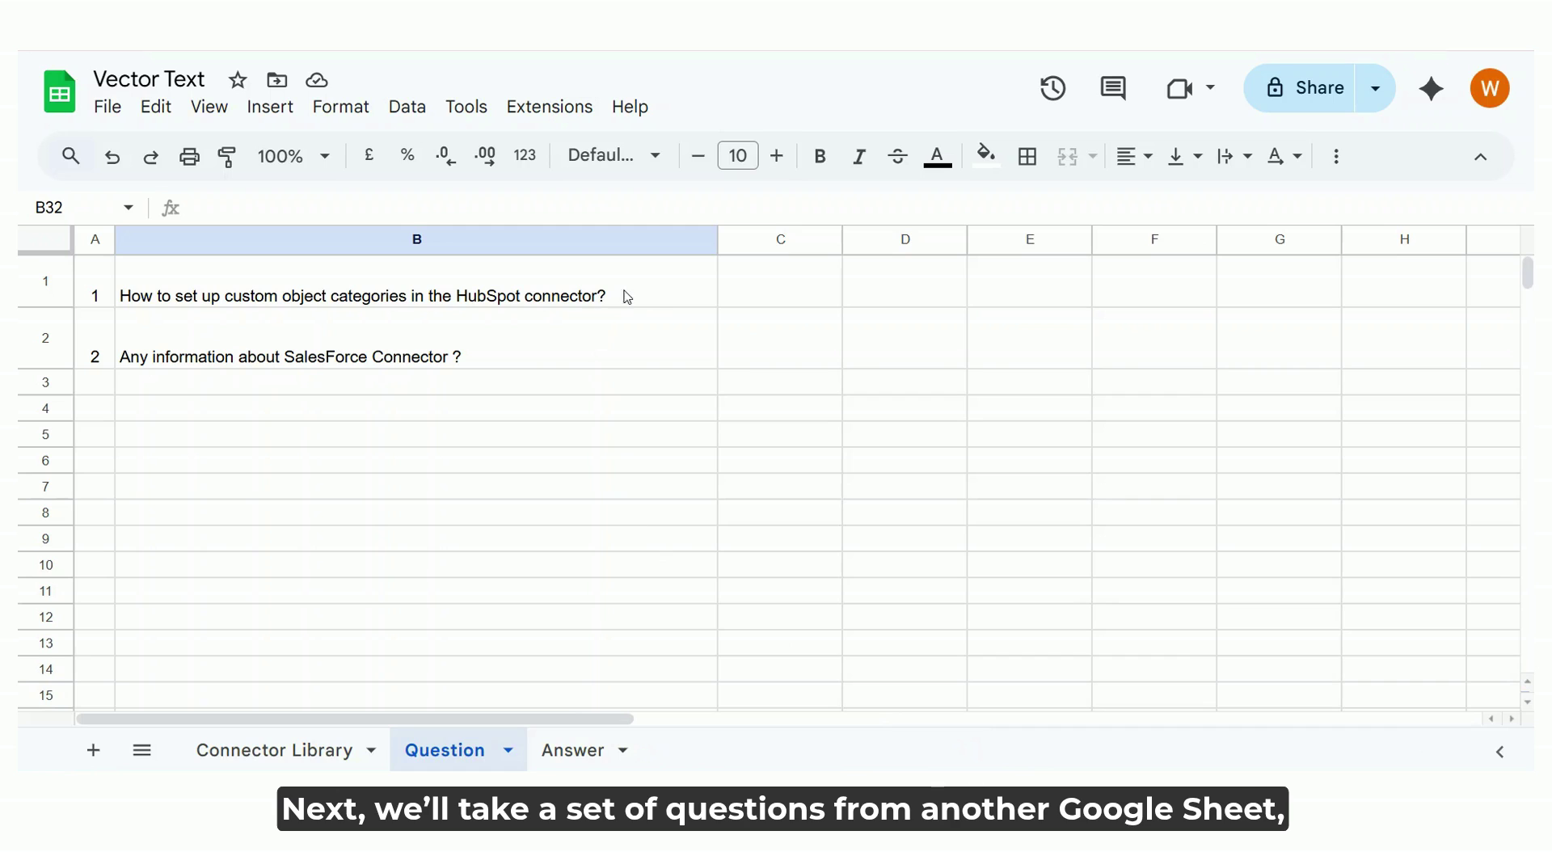
Review the connector questions in the Question sheet and the matched texts with their scores in the Answer sheet.
click(662, 297)
click(654, 358)
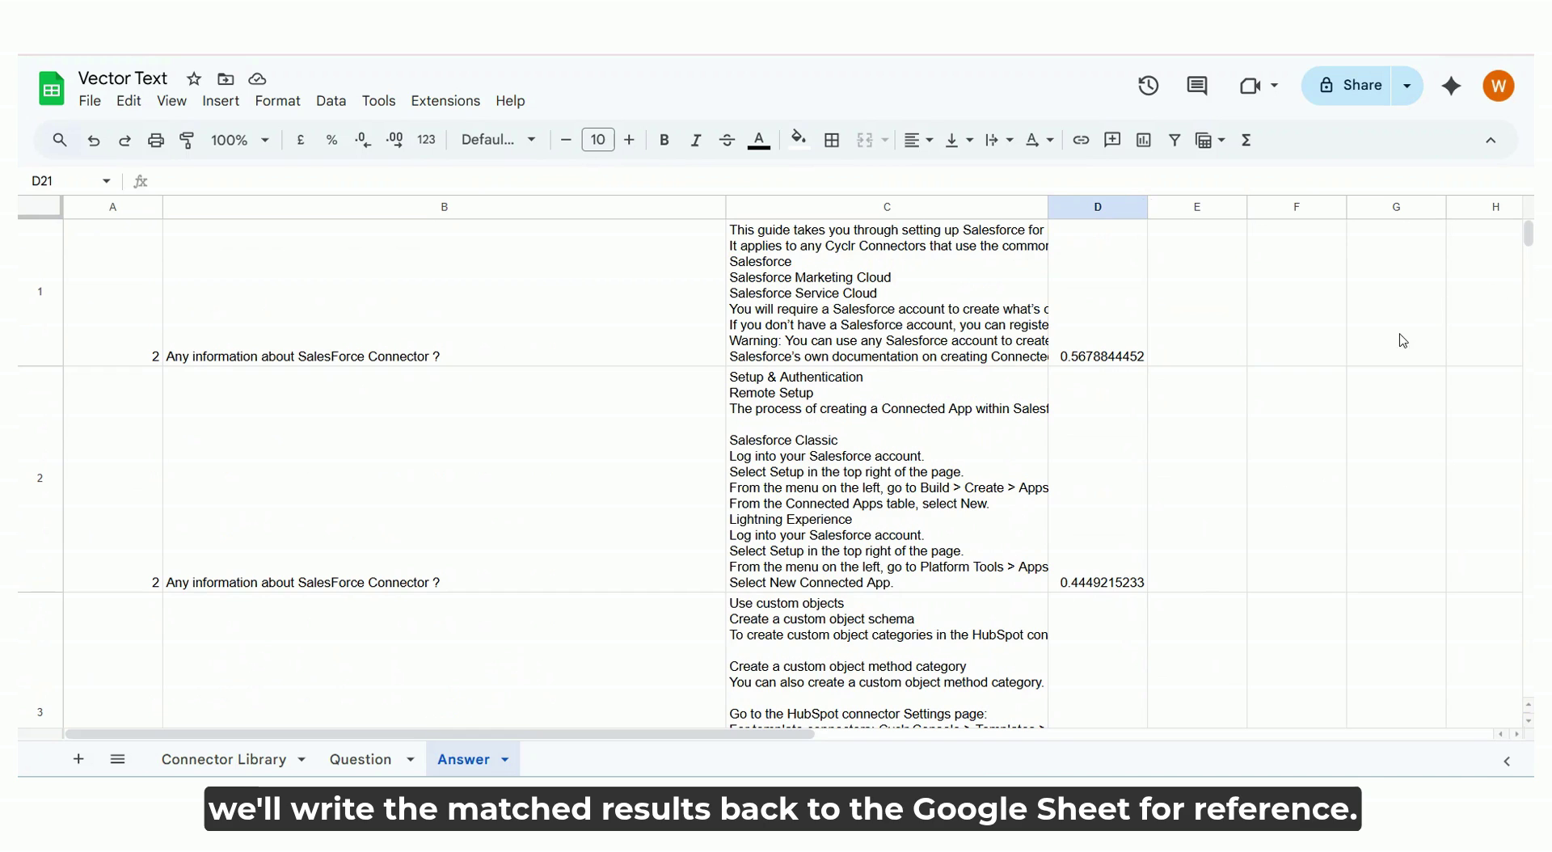
scroll(1402, 341, down, 2)
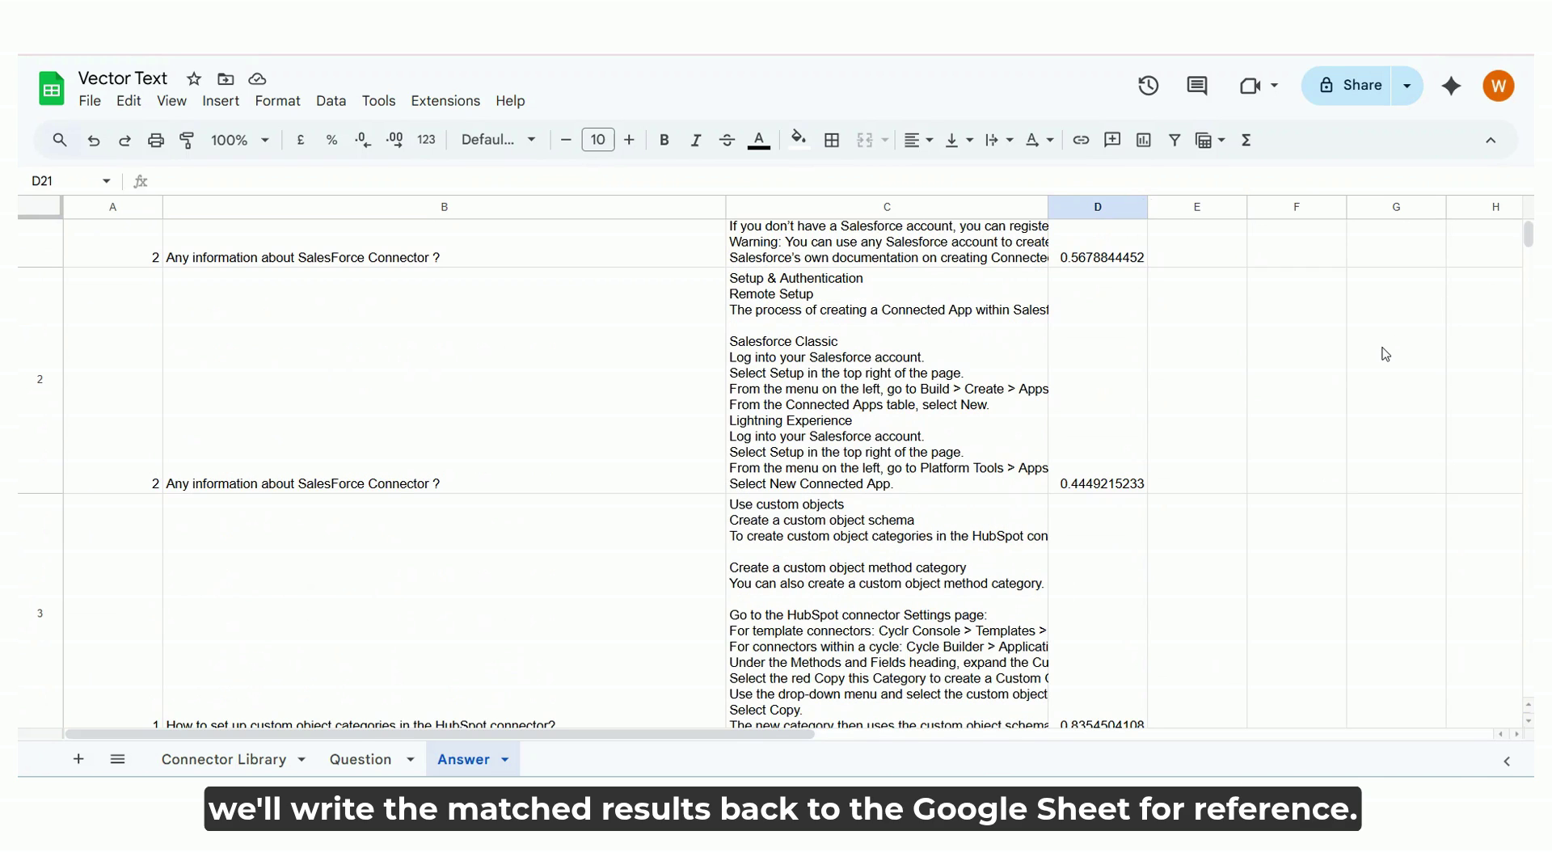
scroll(1361, 384, down, 2)
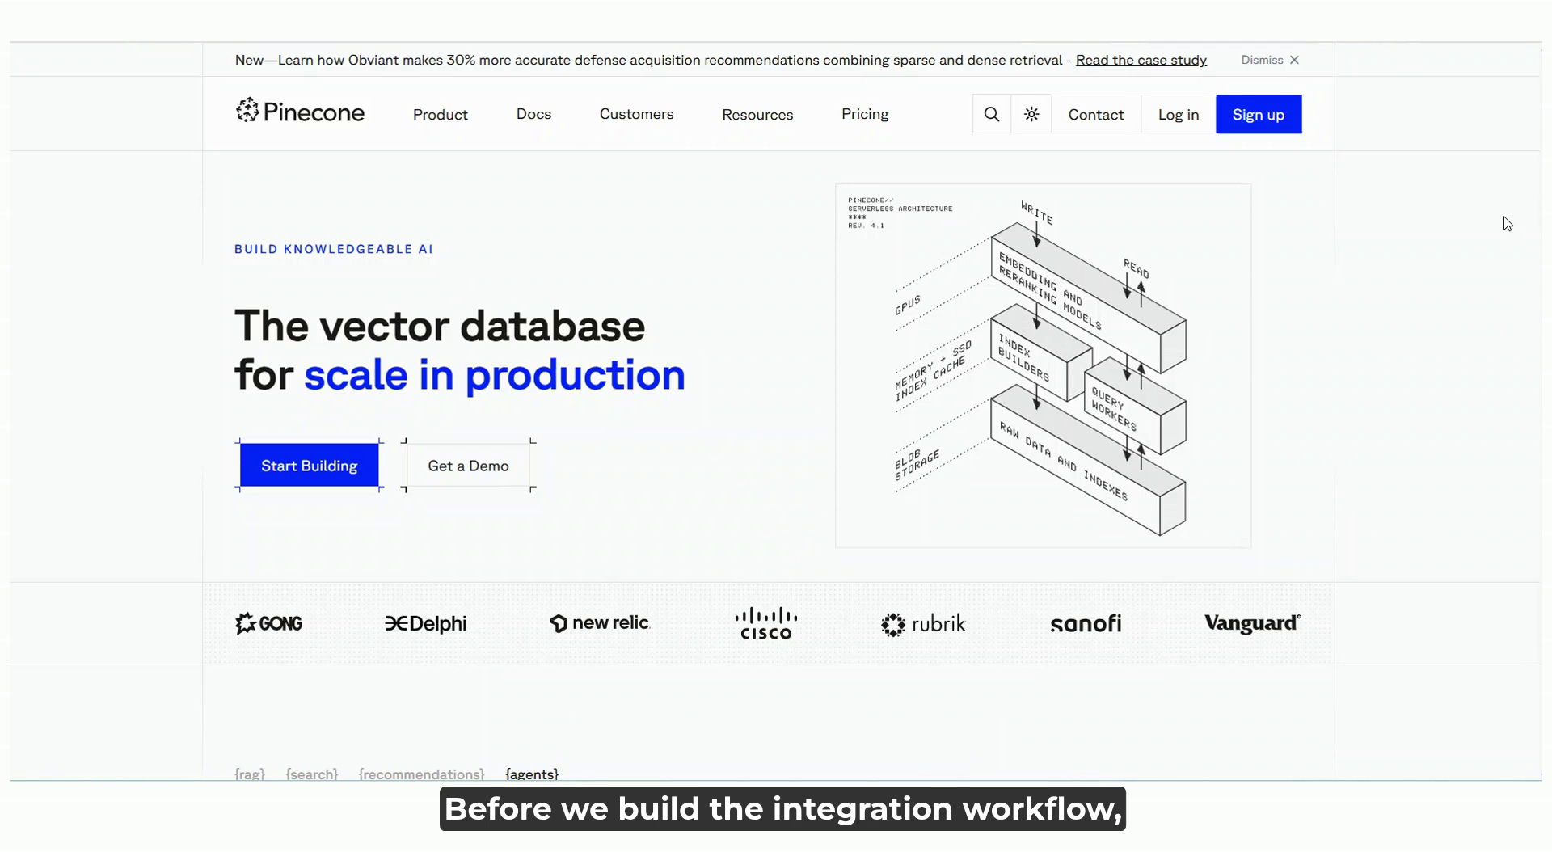
scroll(1508, 222, down, 15)
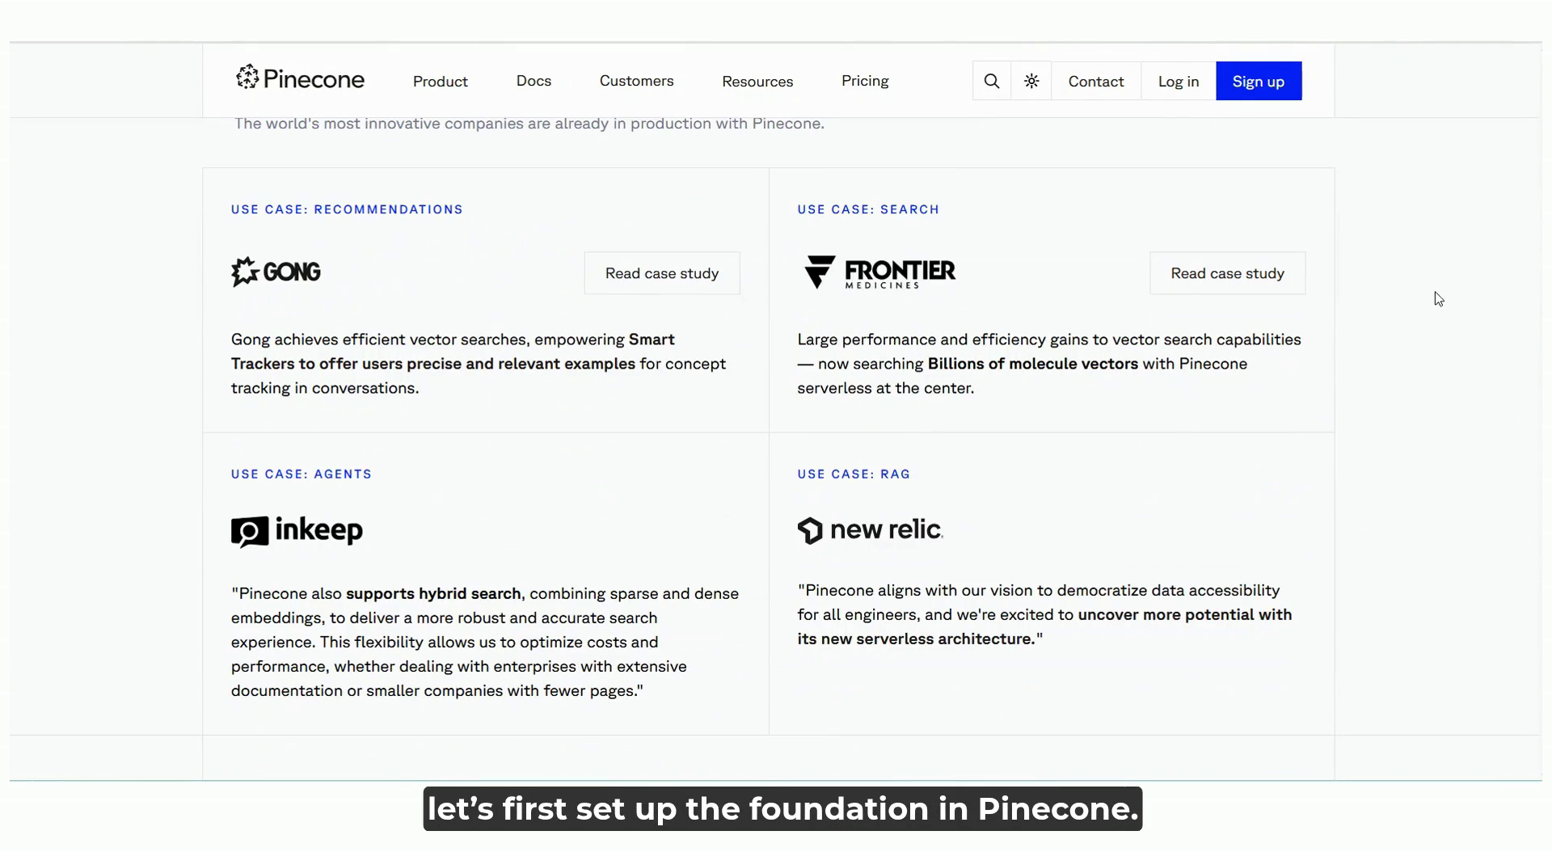
scroll(1192, 229, down, 2)
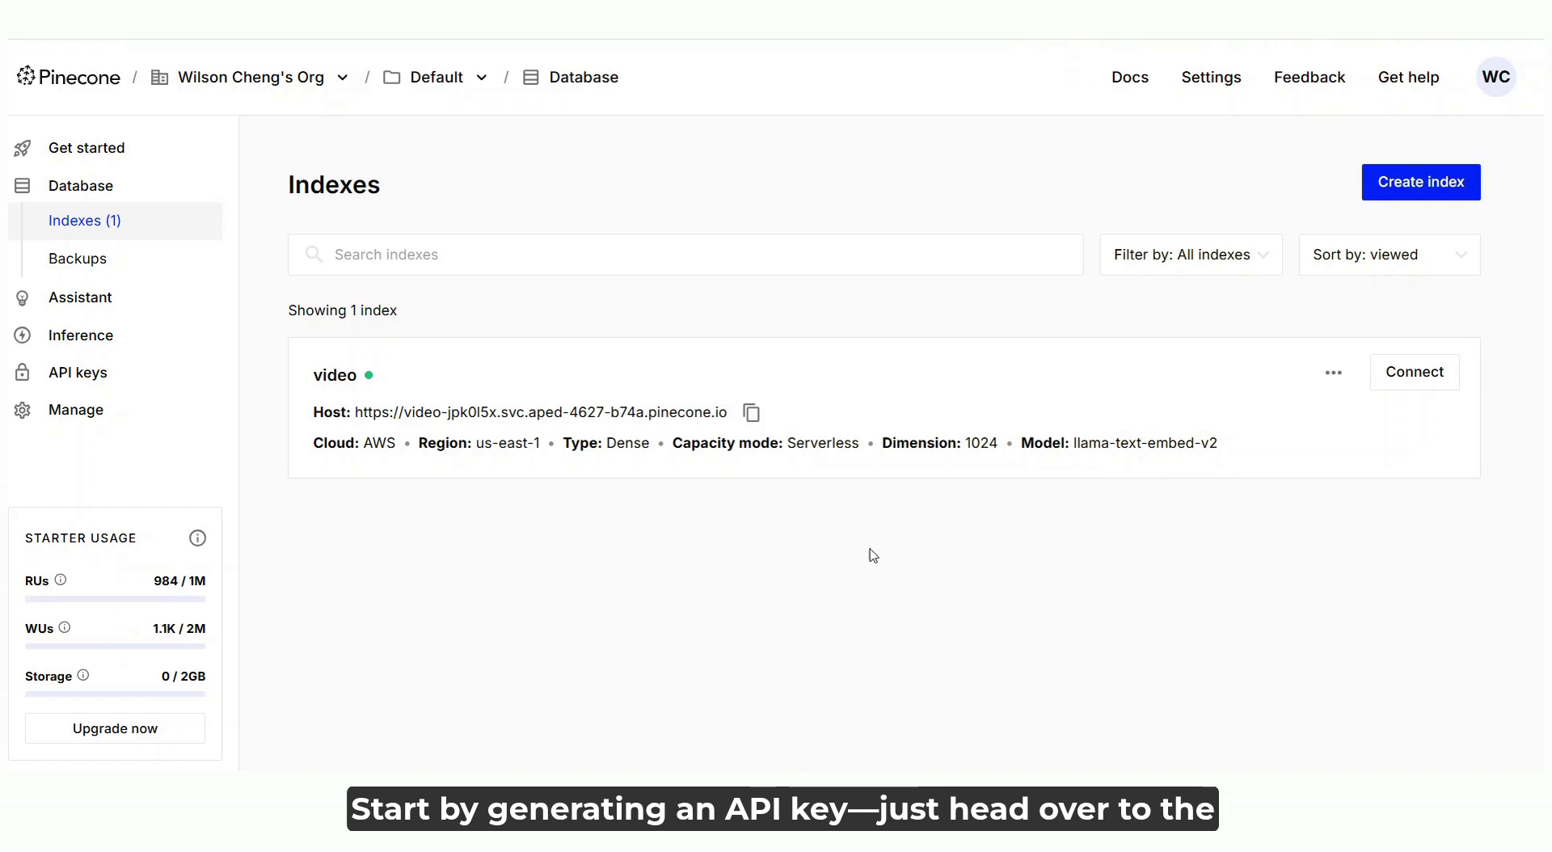
Set up a new Pinecone API key named cyclr2.
click(97, 372)
click(1366, 183)
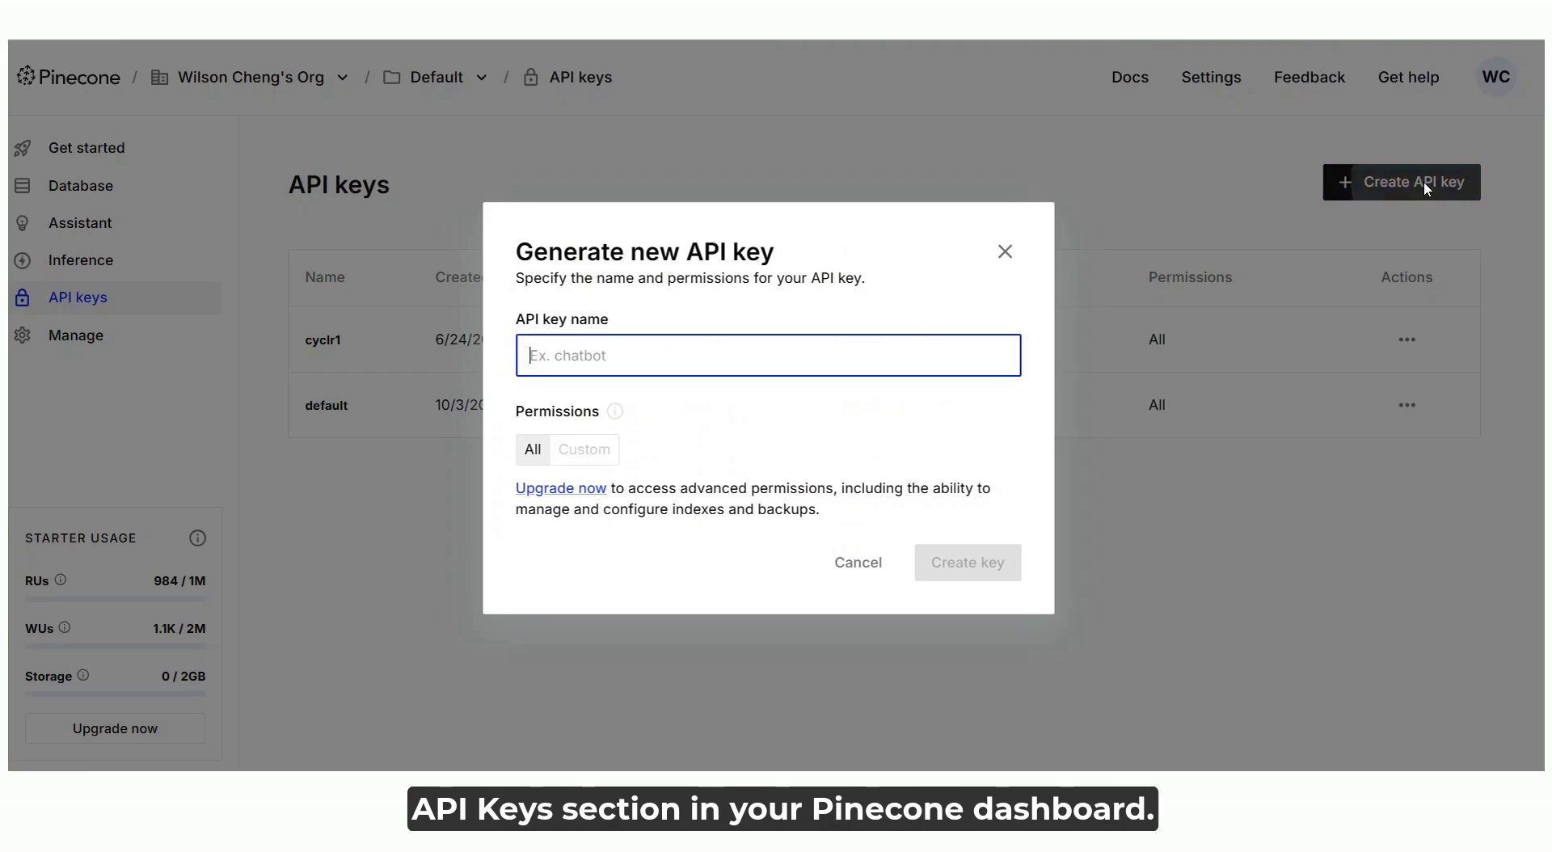
text(cy)
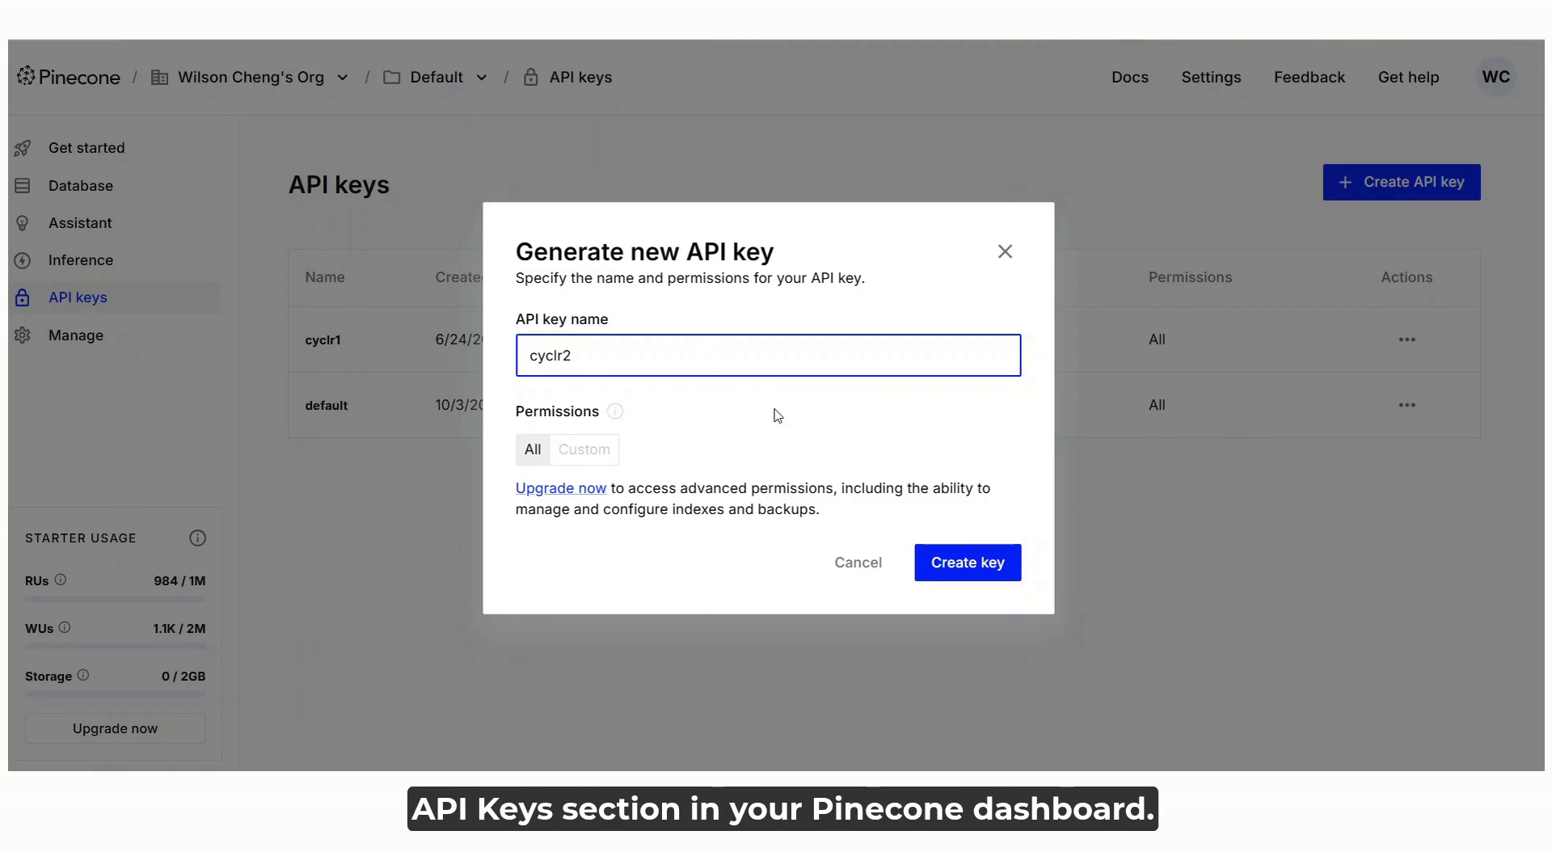
text(clr2)
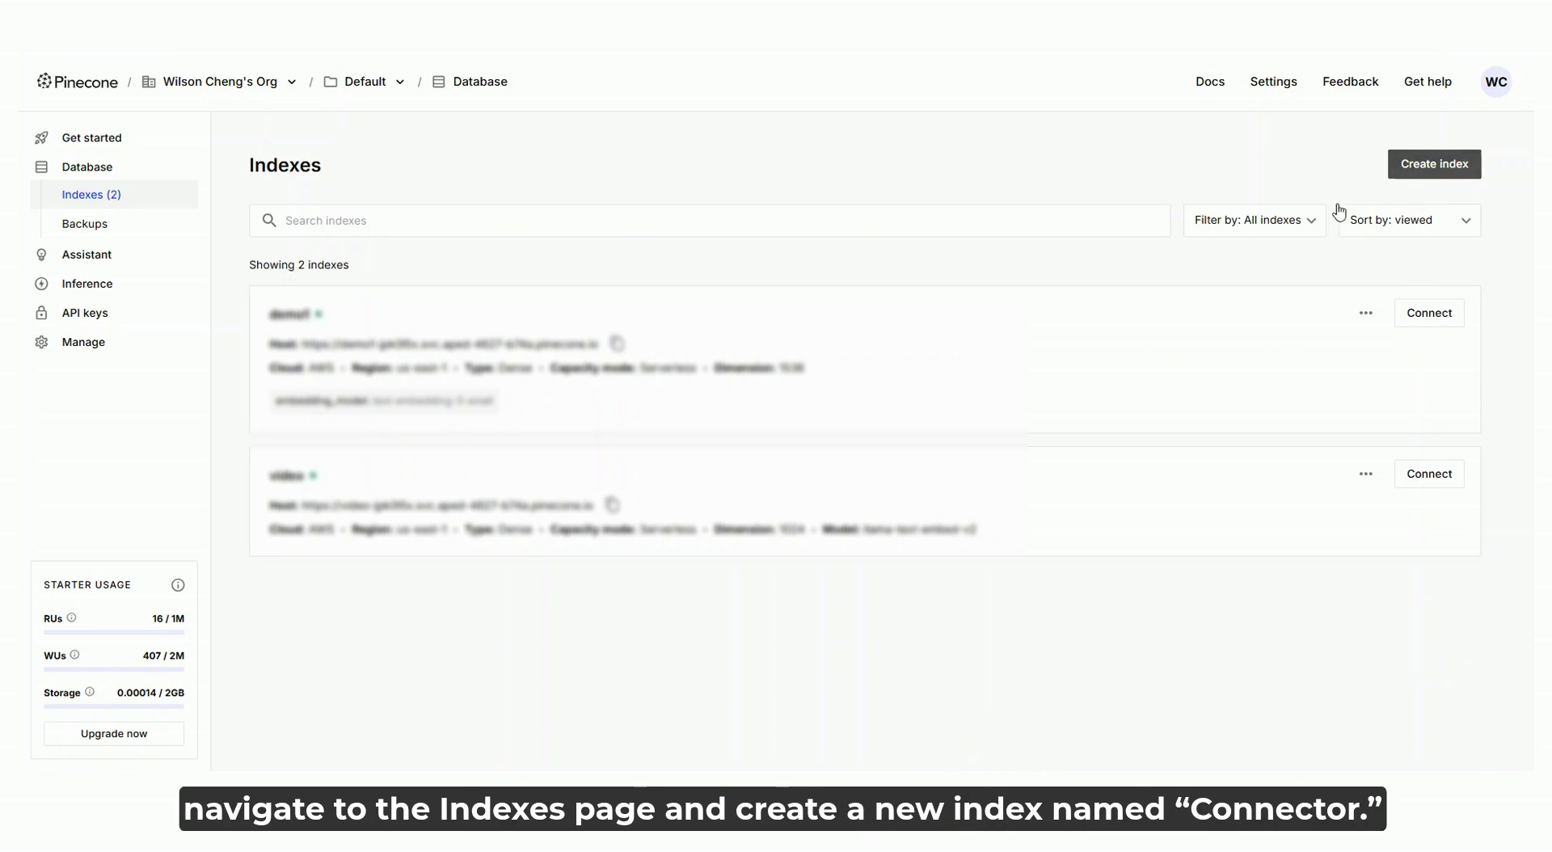
Start a new Pinecone index and name it connector.
click(1410, 166)
text(connector)
click(702, 278)
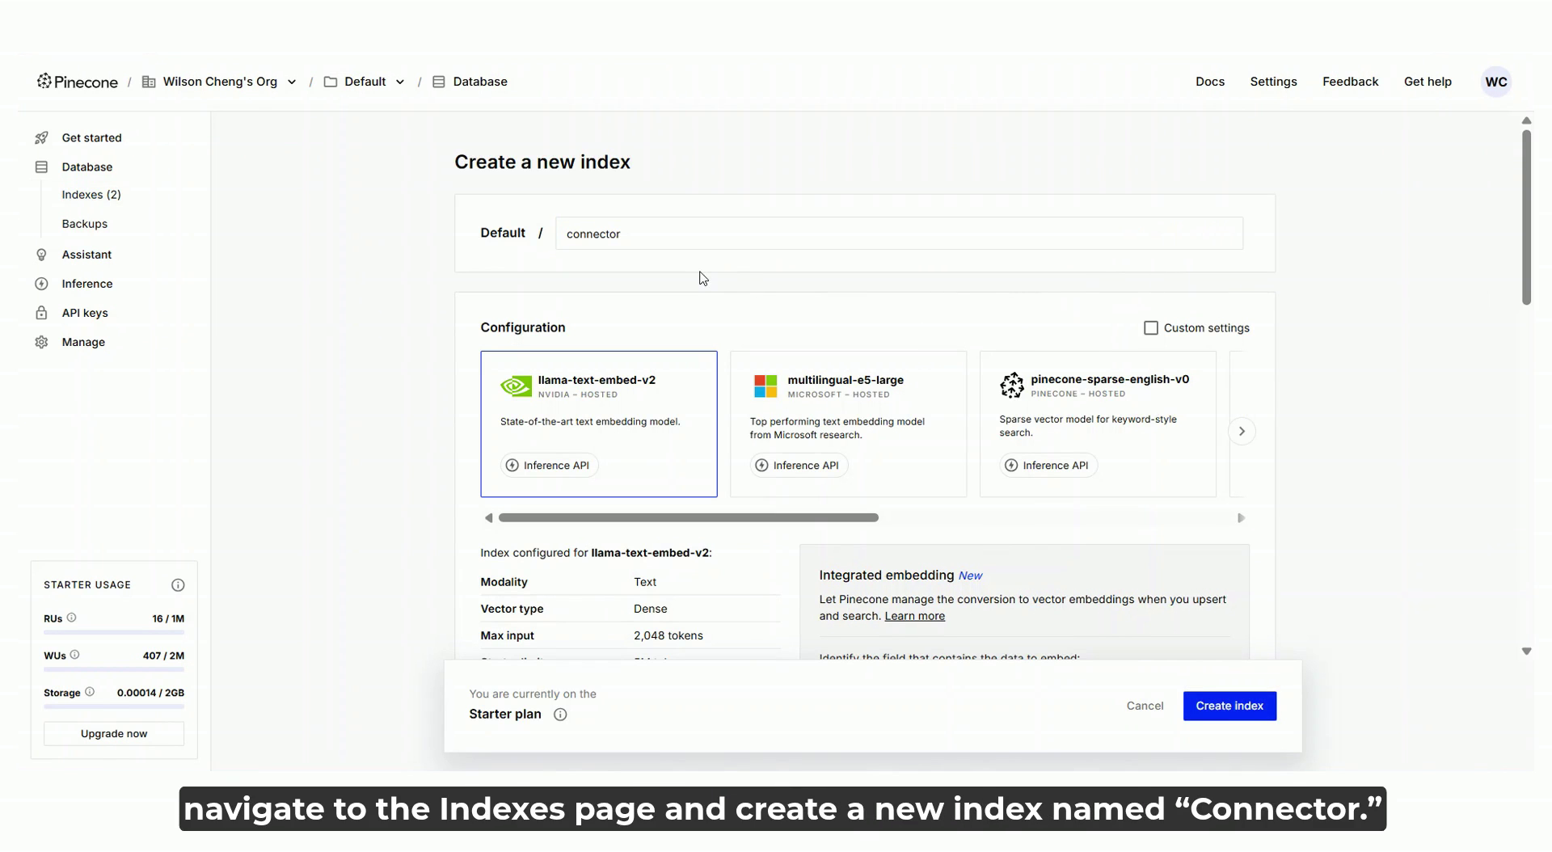
Configure the index for the text-embedding-3-small model and create it with the remaining default settings.
drag(815, 519, 1112, 519)
click(1072, 421)
scroll(744, 590, down, 3)
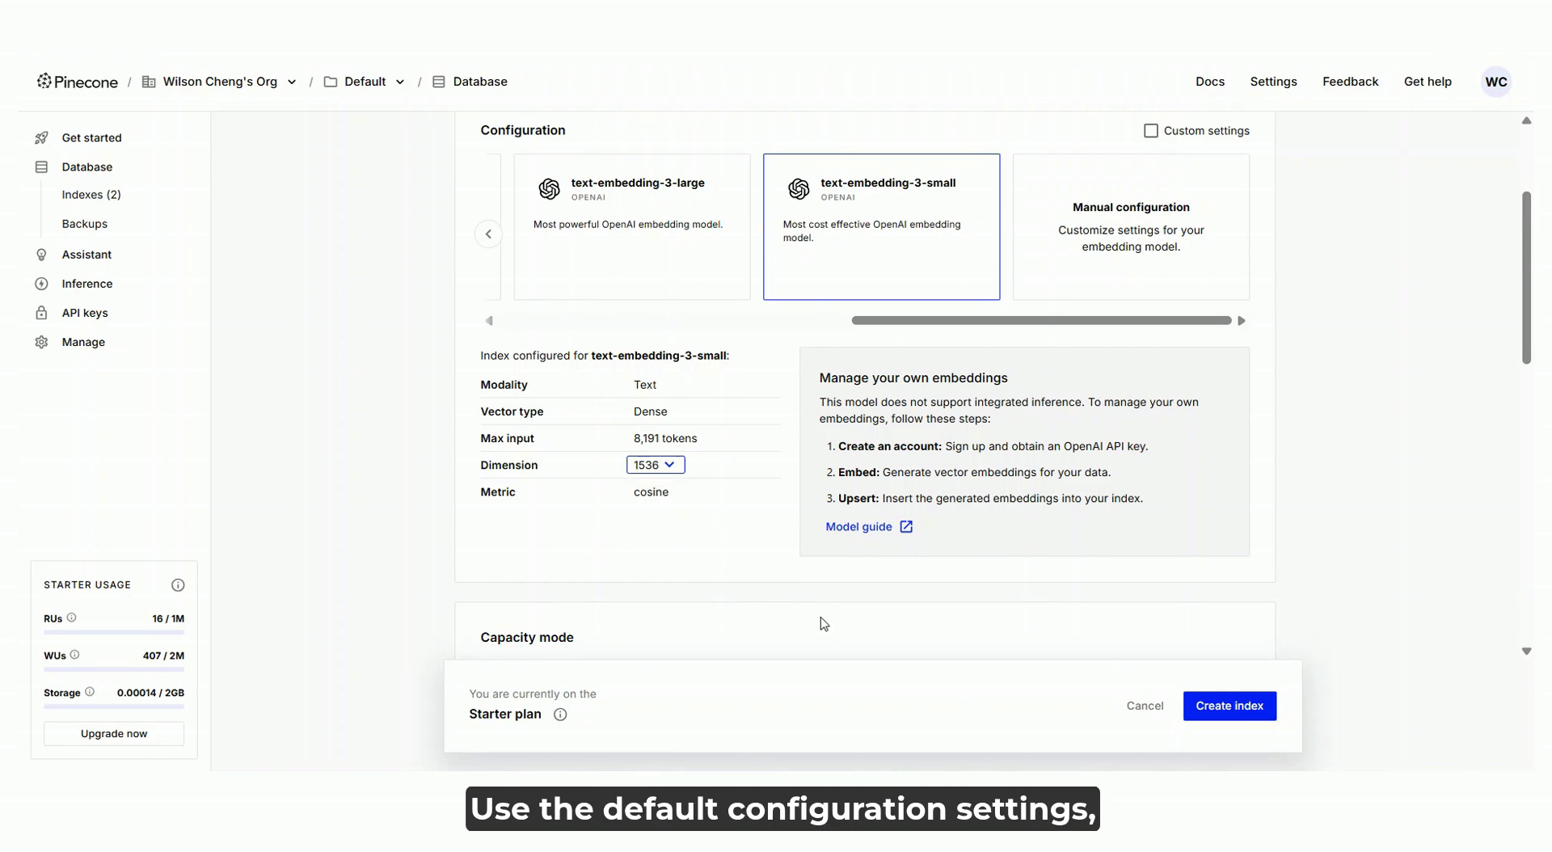
scroll(823, 622, down, 10)
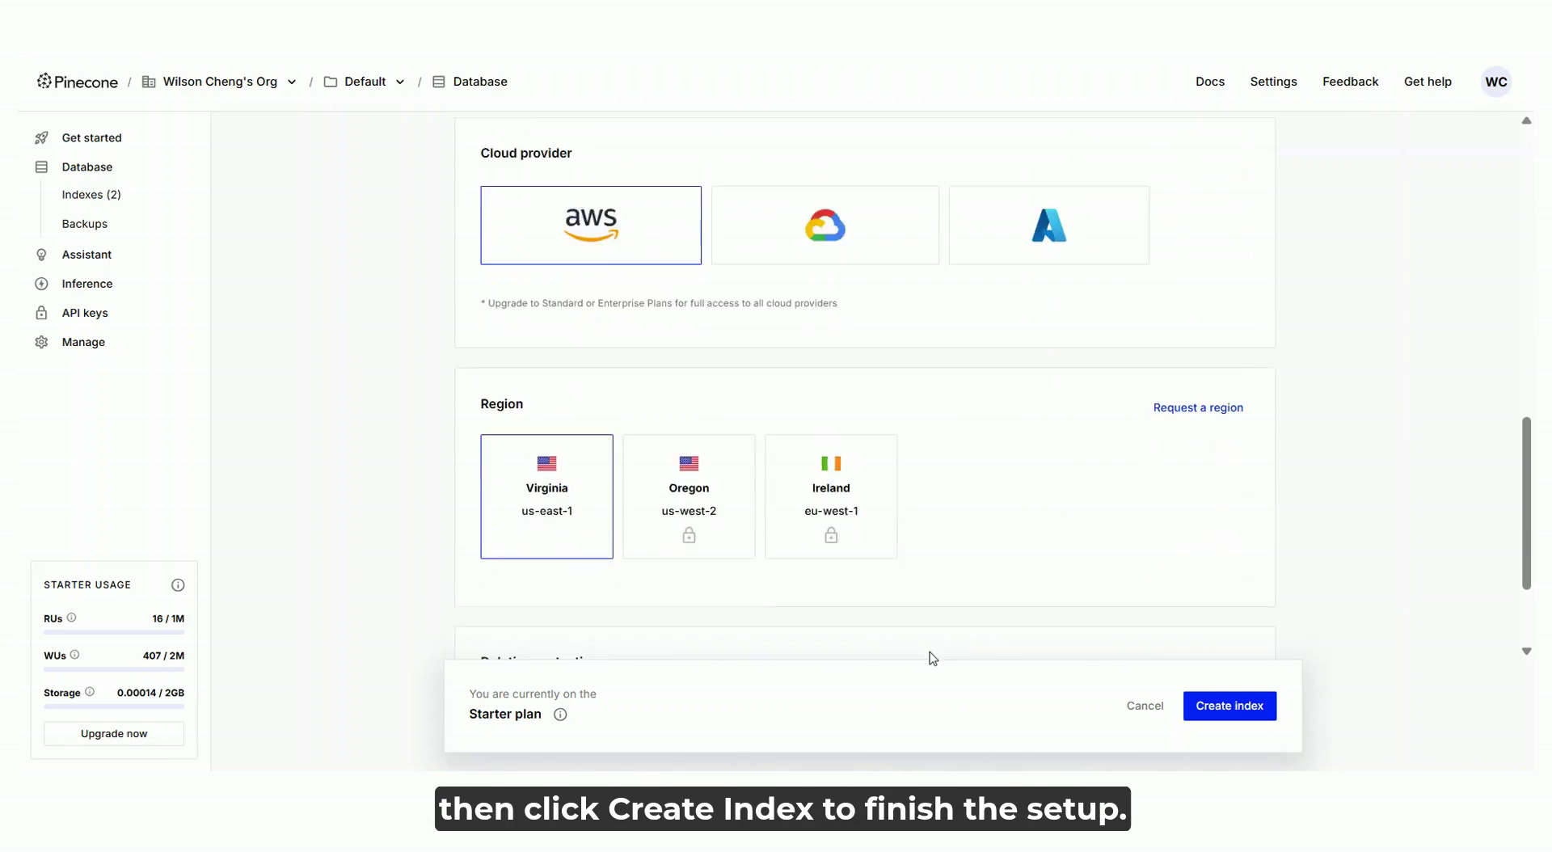
scroll(927, 657, down, 2)
click(1229, 711)
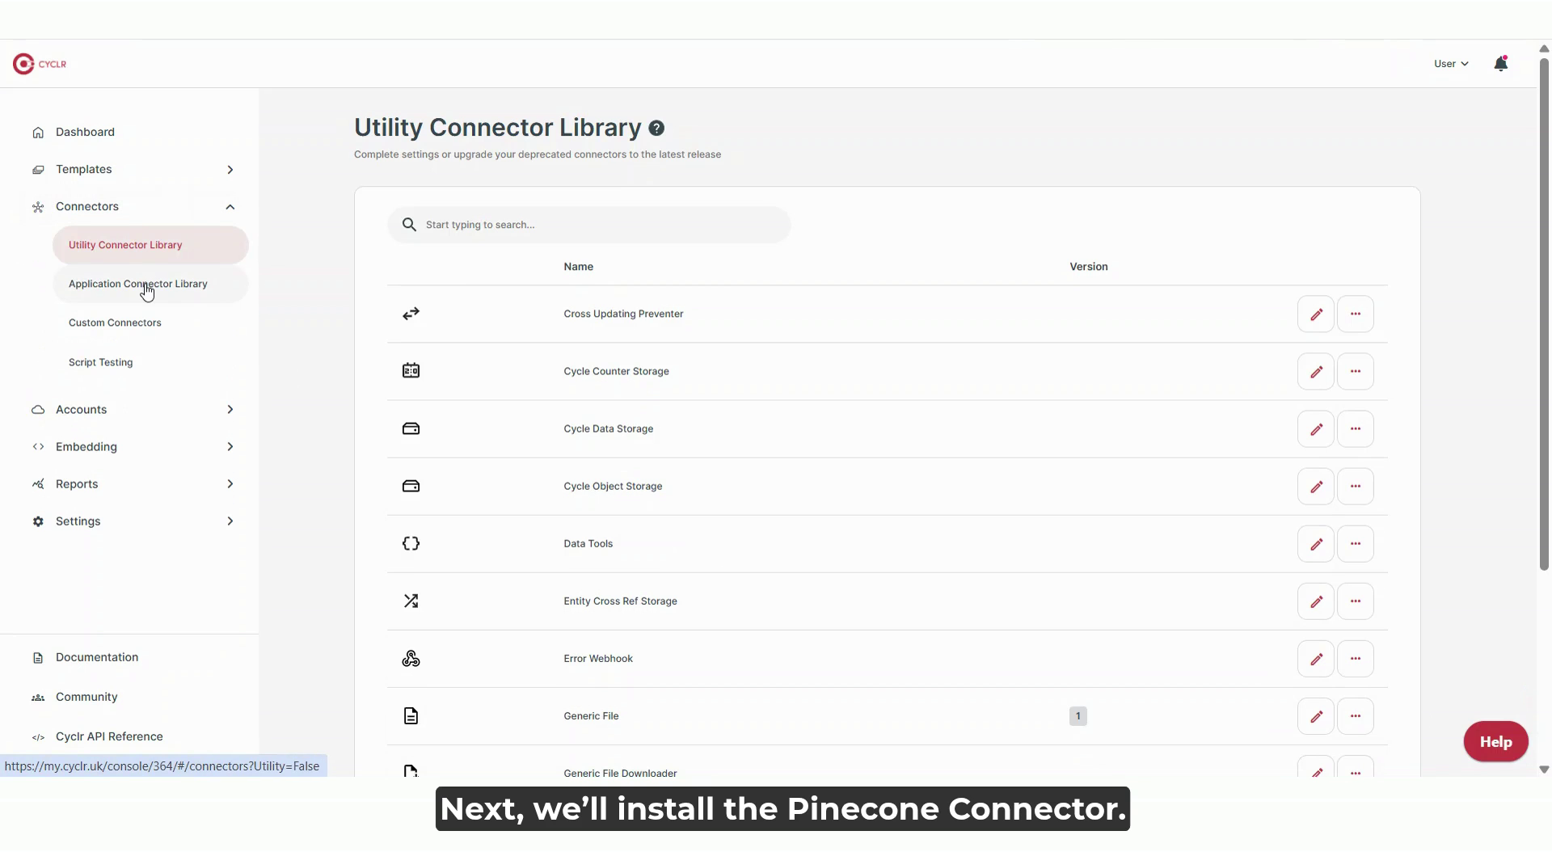
Switch to Cyclr and search the Application Connector Library for Pinecone.
click(147, 290)
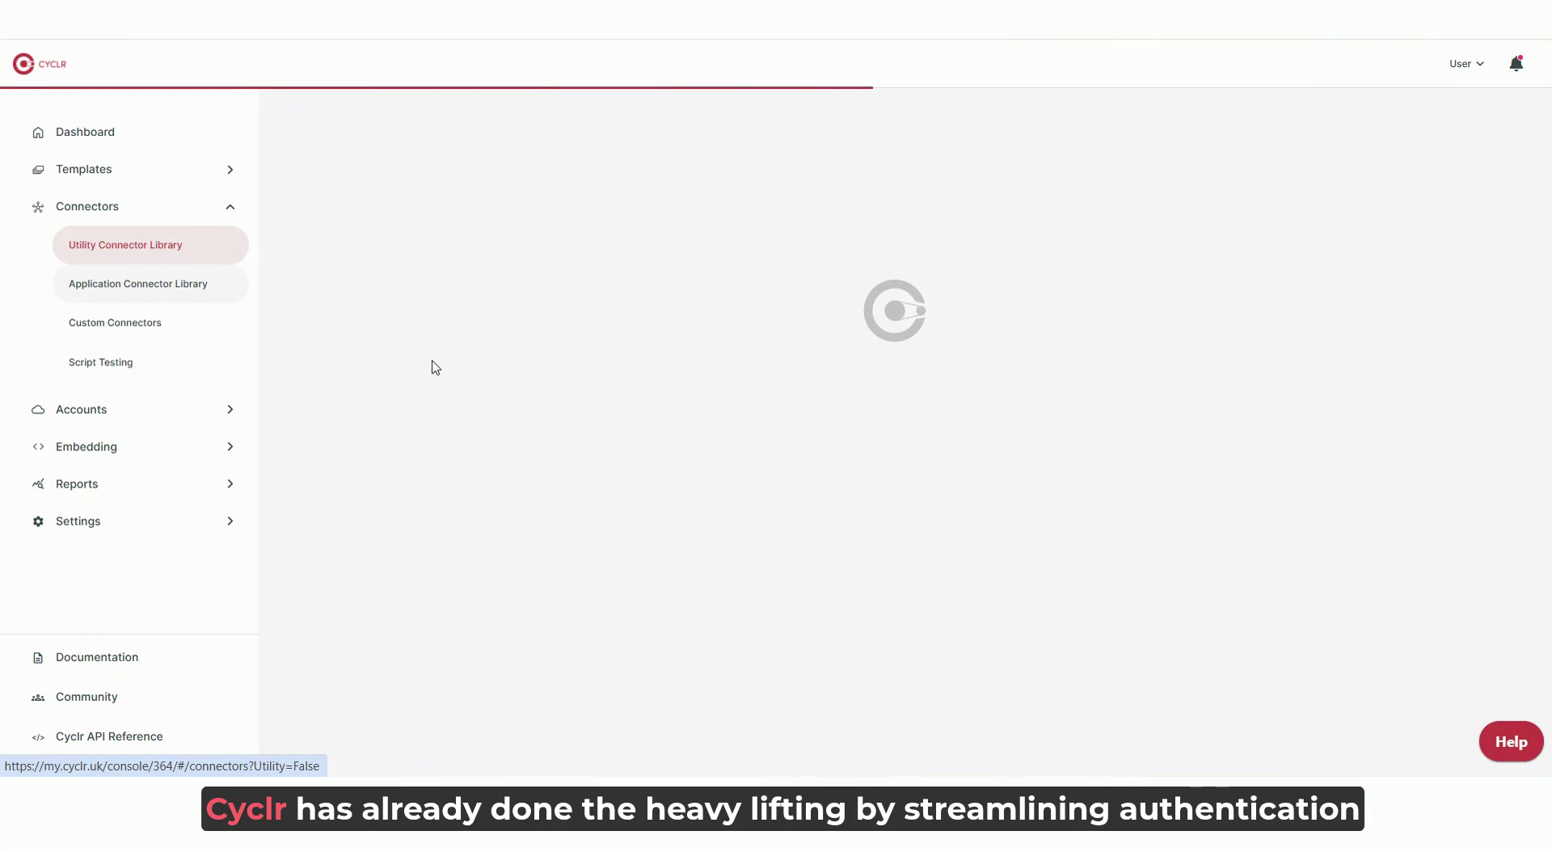
click(477, 226)
text(Pinecone)
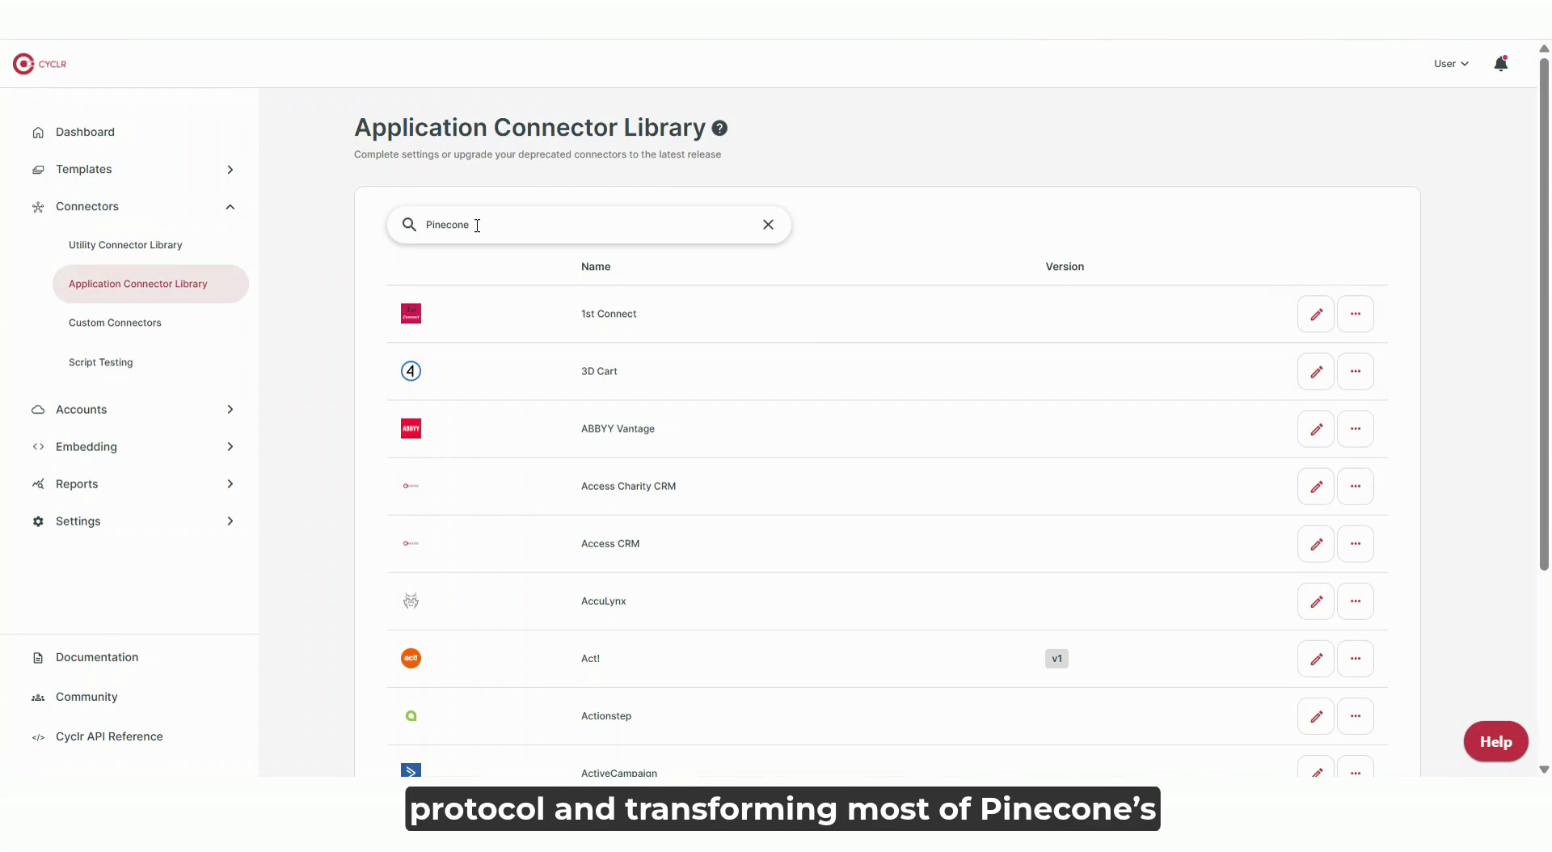
key(Return)
Examine the methods available in the Pinecone connector and return to the connector library.
click(1364, 320)
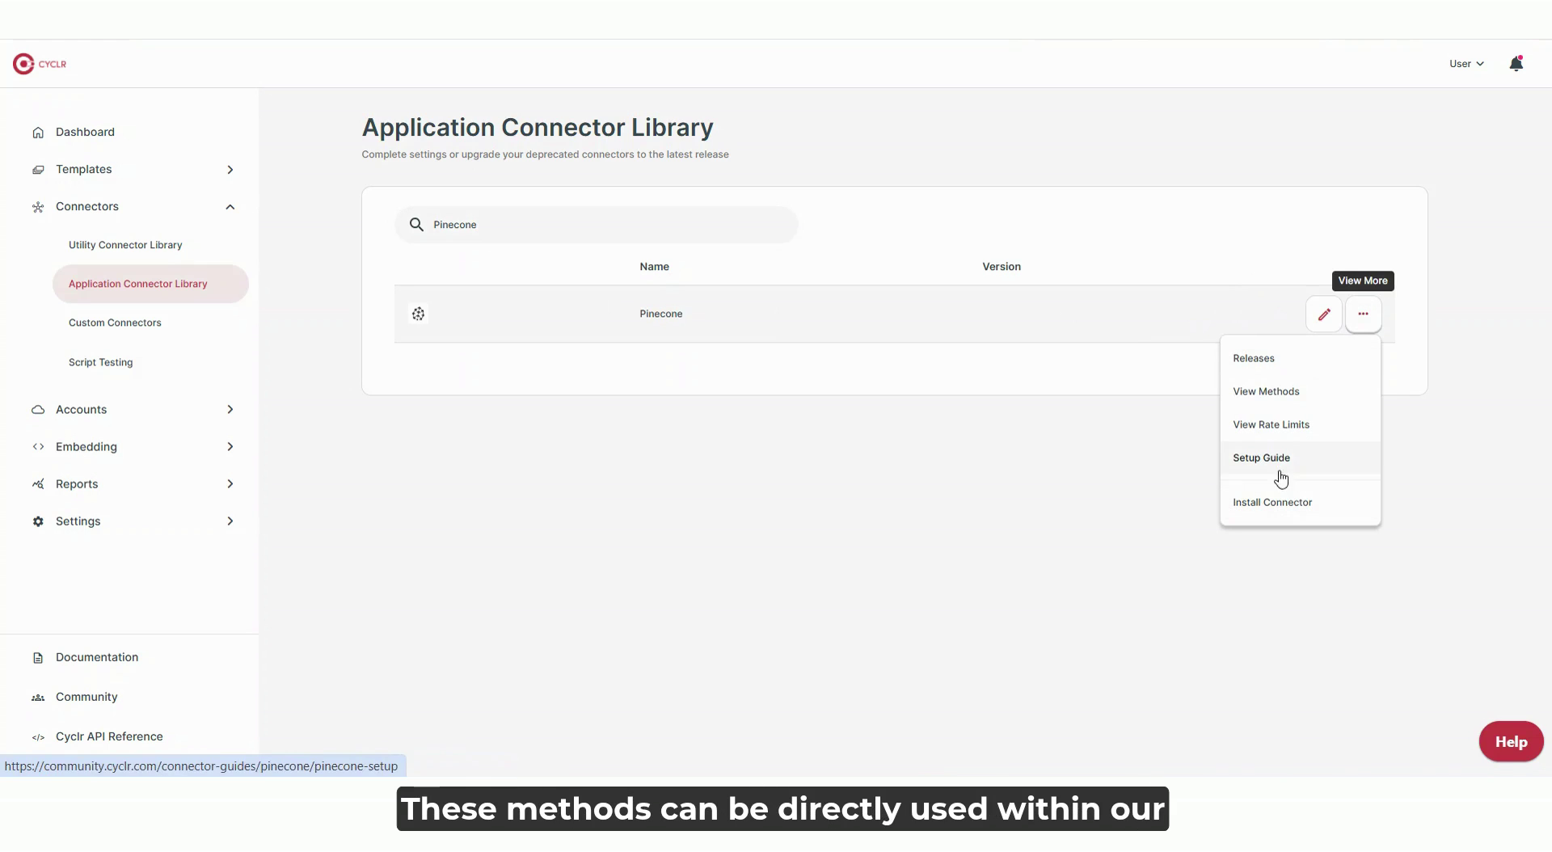
click(1266, 399)
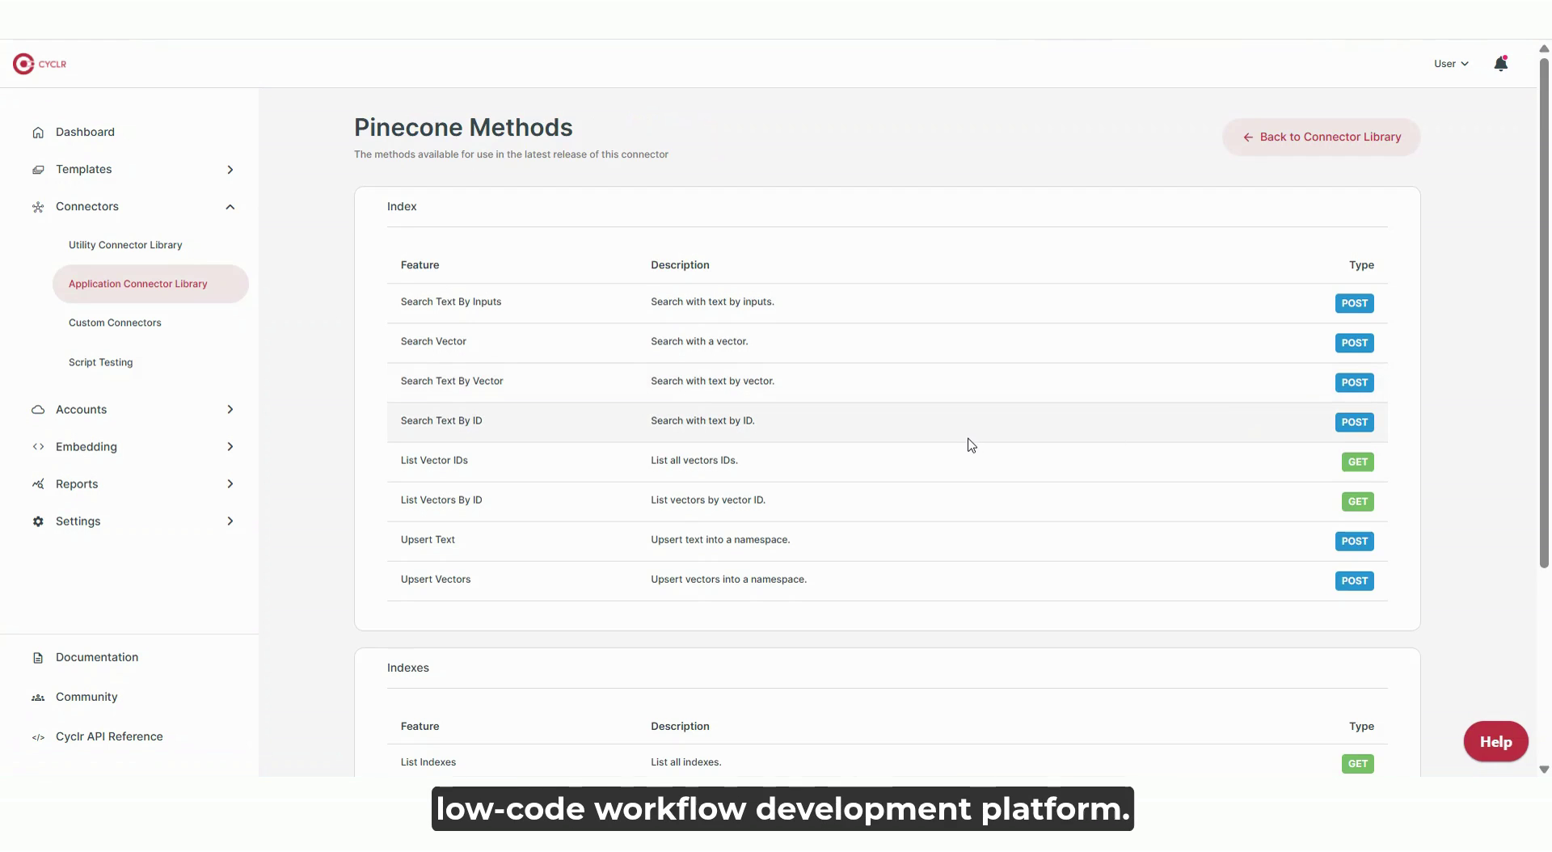
scroll(971, 444, down, 4)
scroll(971, 444, up, 2)
scroll(970, 444, up, 2)
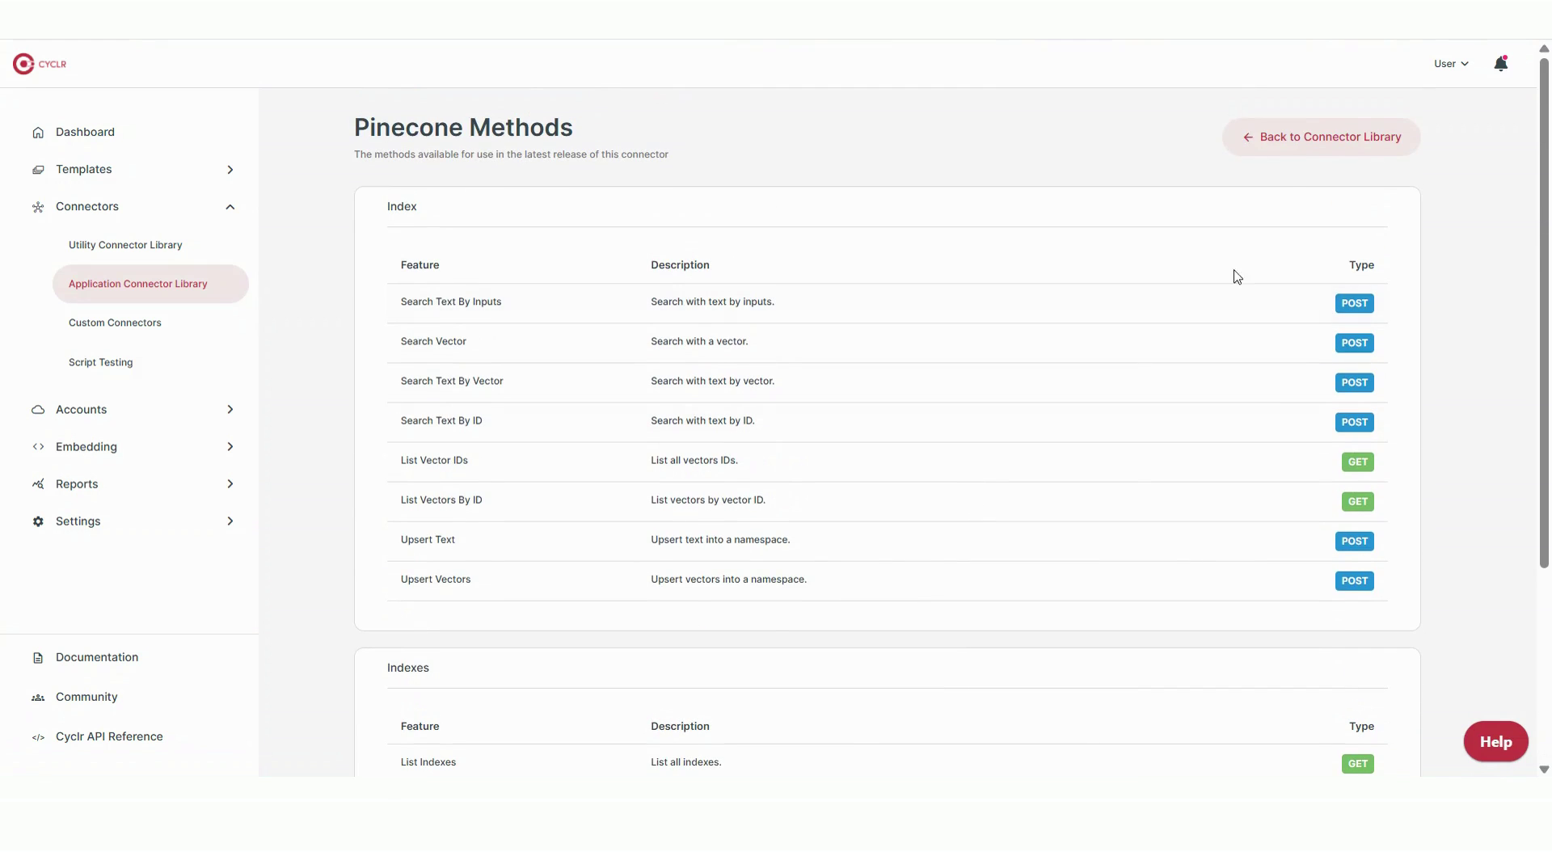
click(1293, 152)
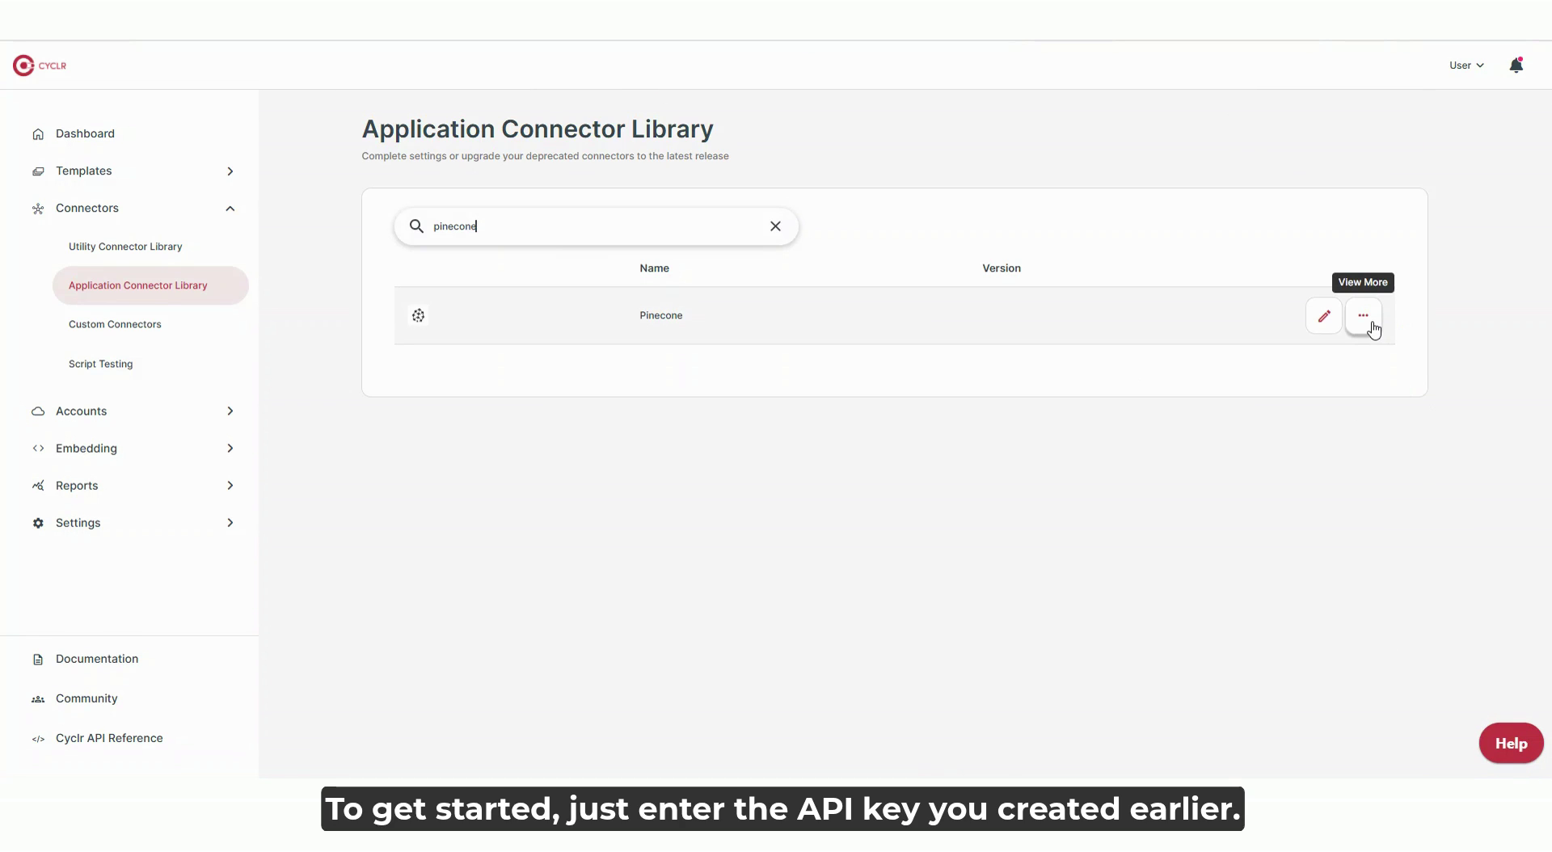
Install the Pinecone connector under its default name and consult its setup guide.
click(1370, 326)
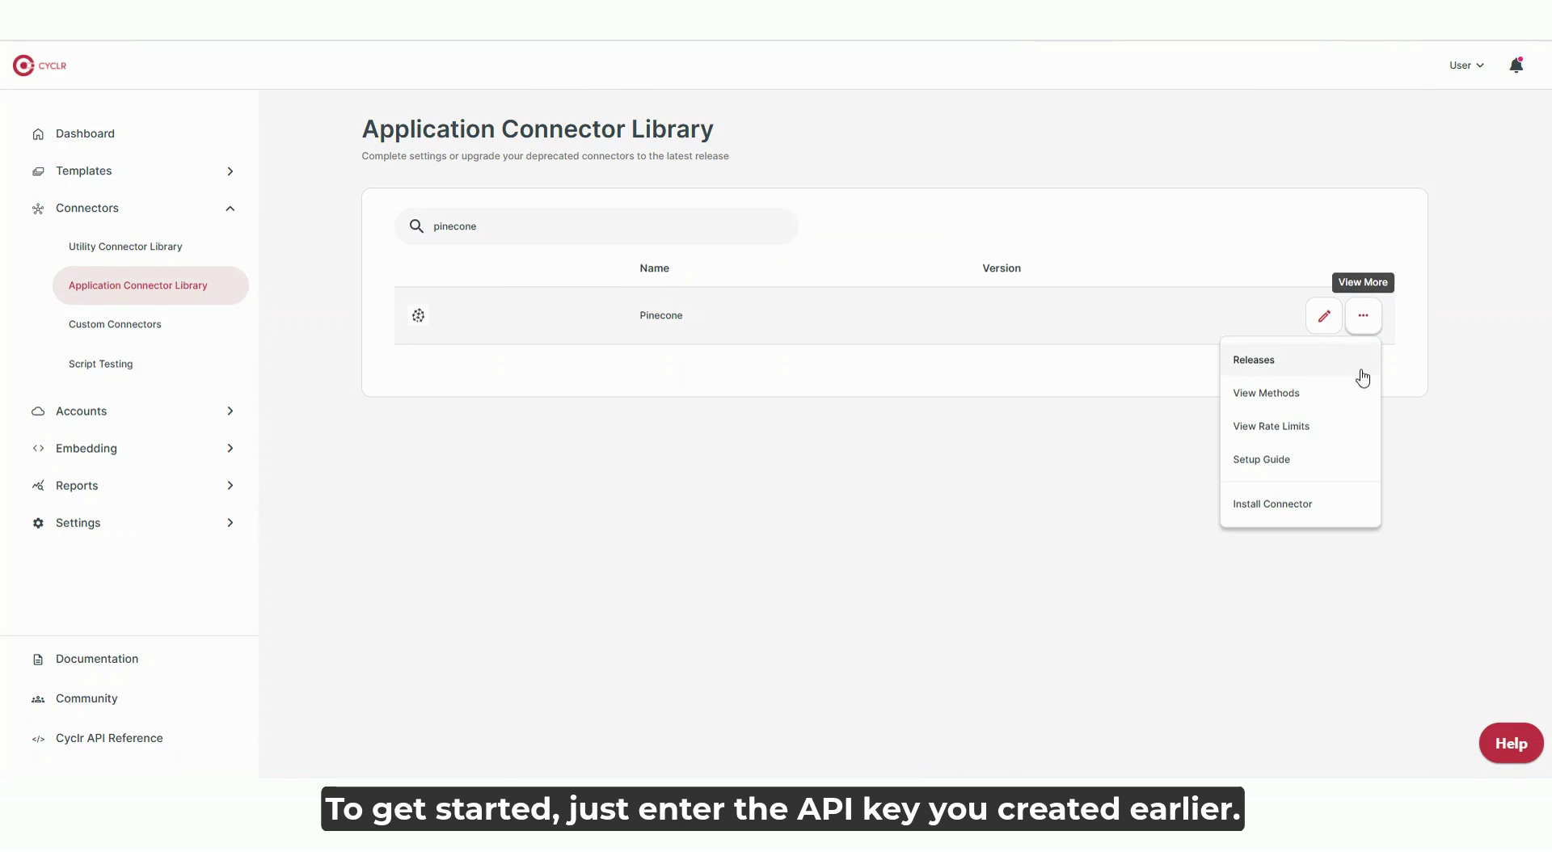
click(1315, 510)
click(1028, 478)
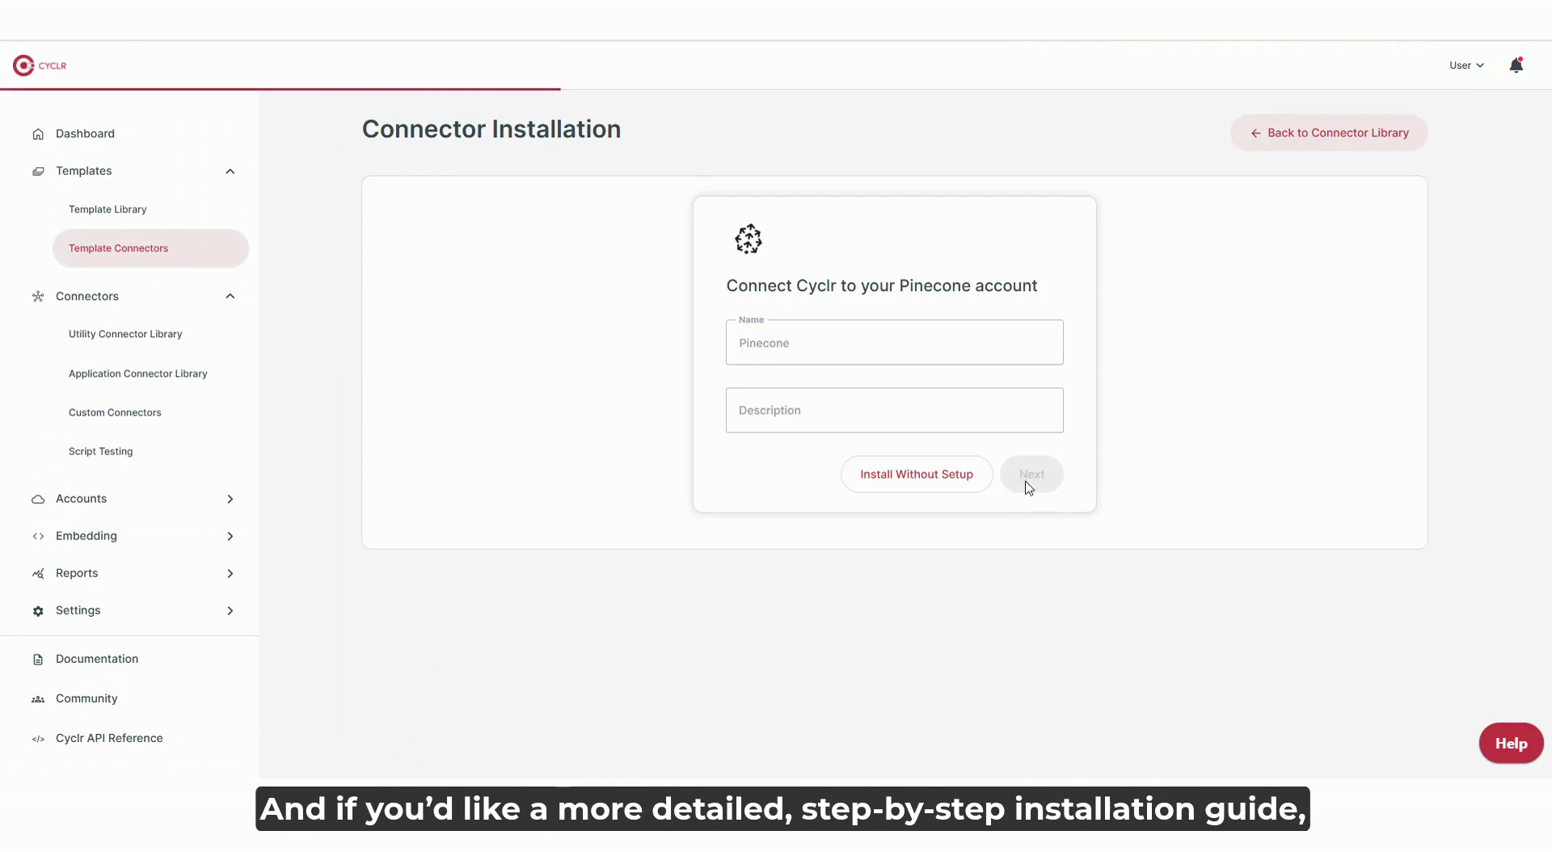
click(786, 346)
click(988, 411)
click(1025, 408)
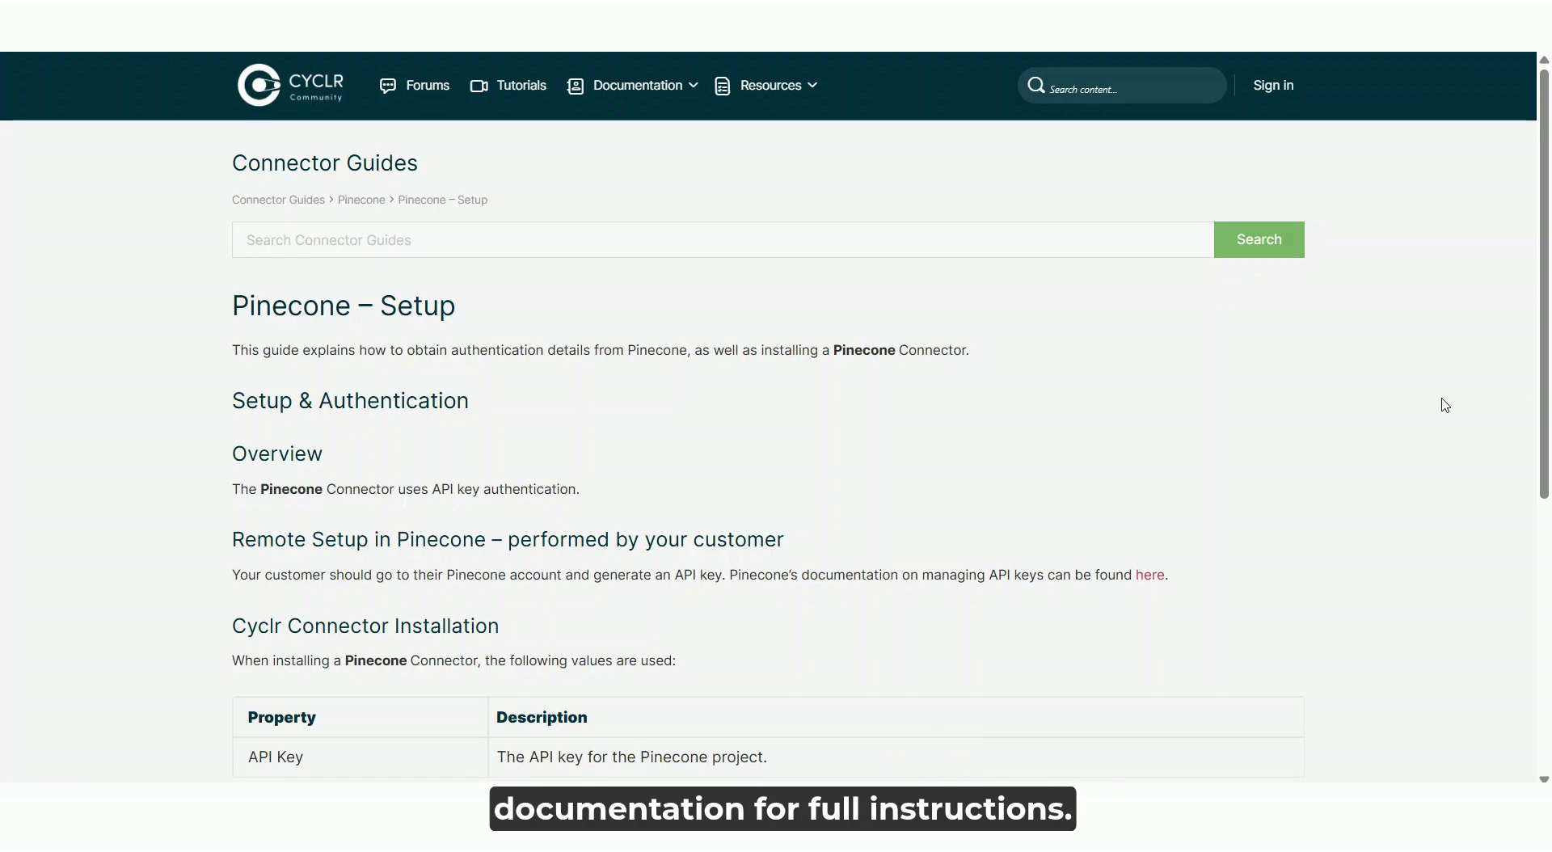
scroll(1445, 405, down, 1)
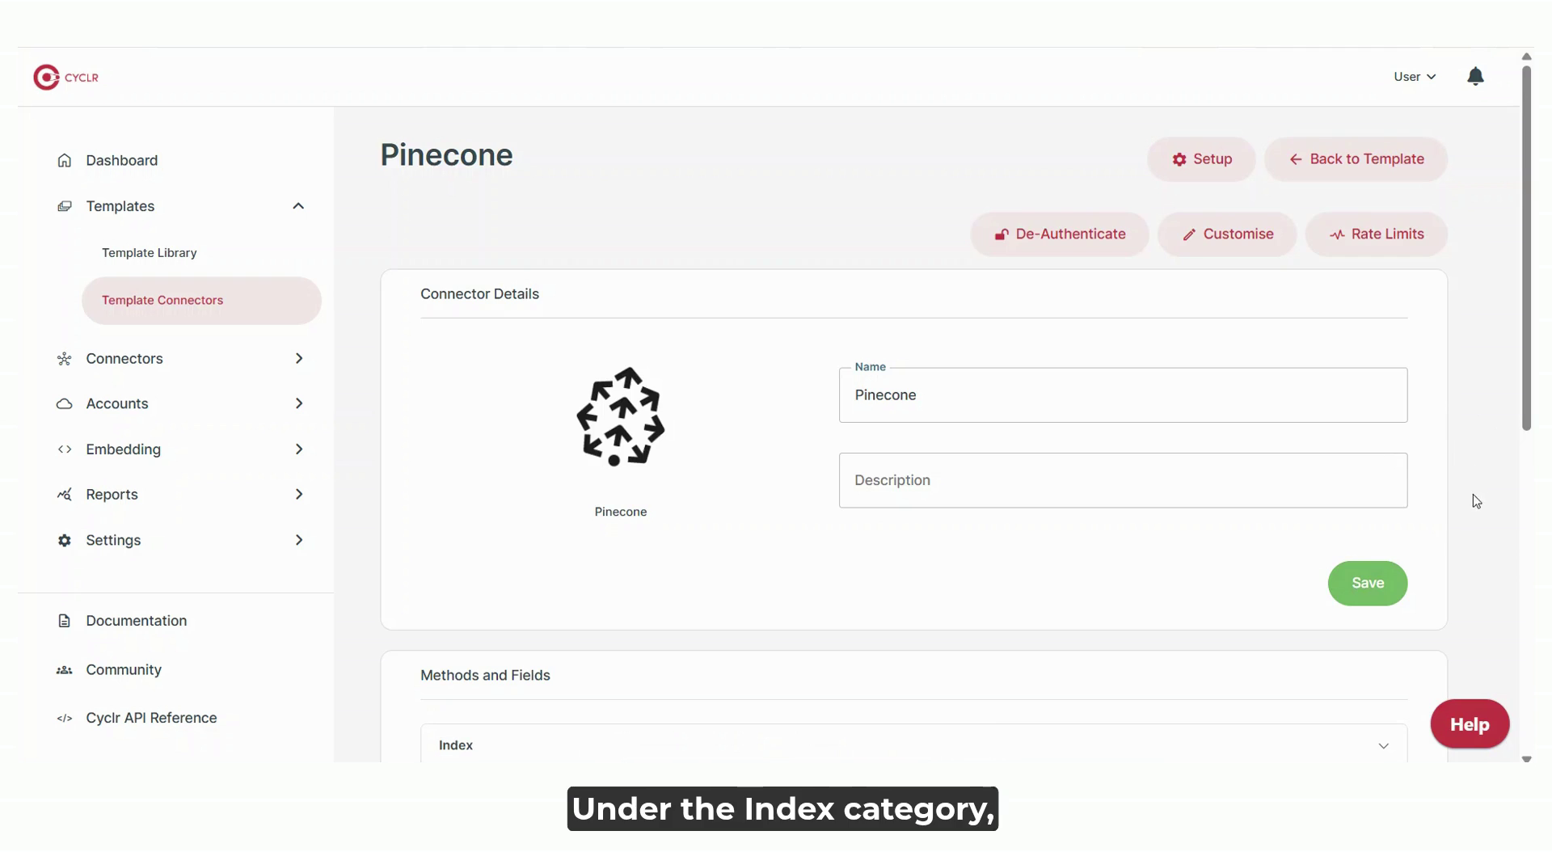
Copy the Pinecone connector's Index category into a custom object category for the connector object.
scroll(1447, 509, down, 4)
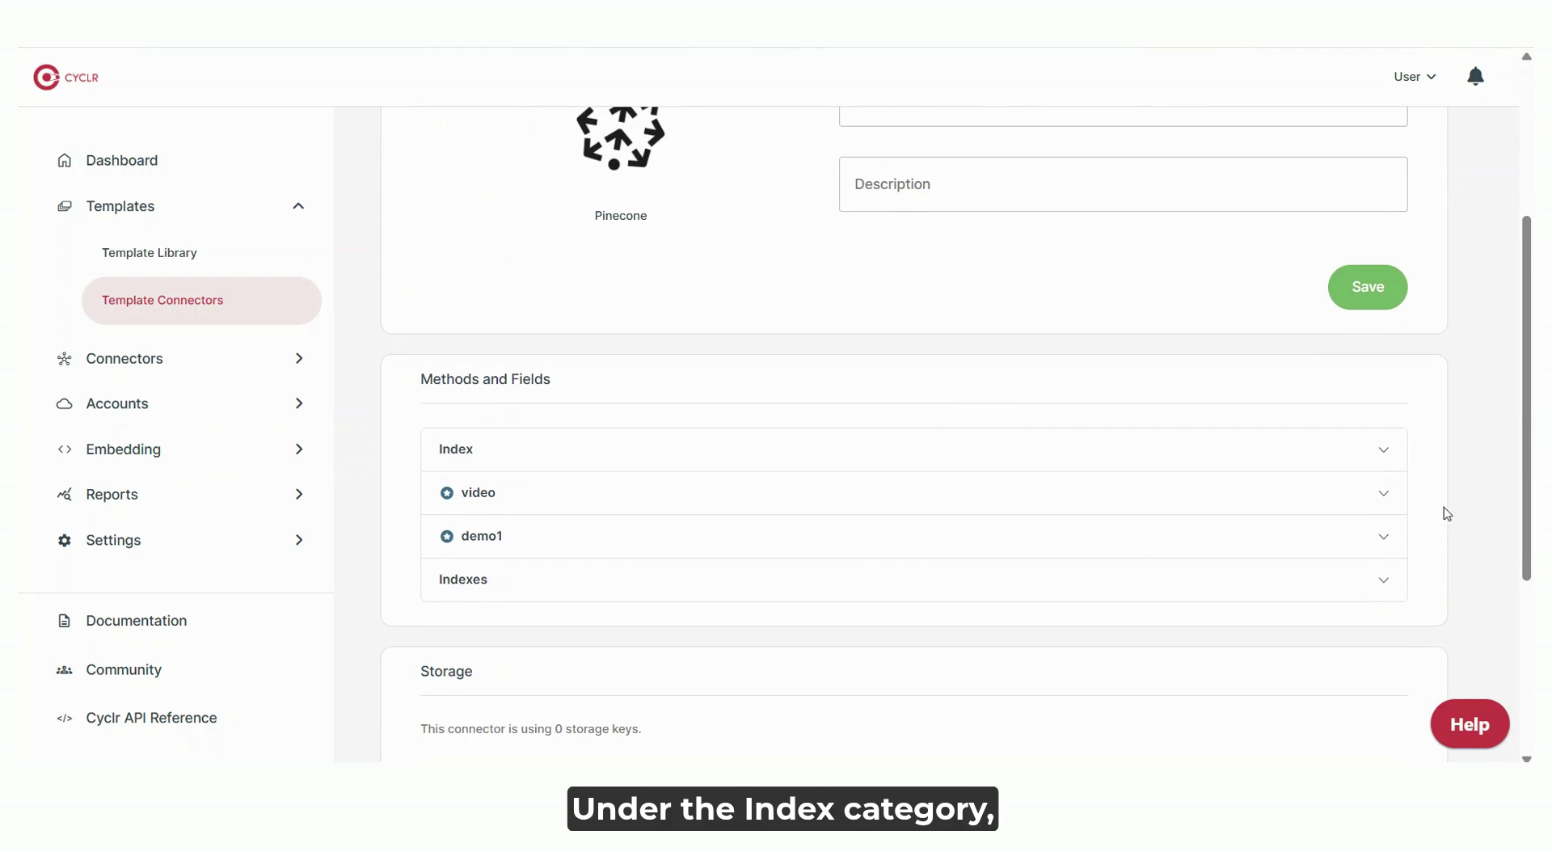
click(1385, 455)
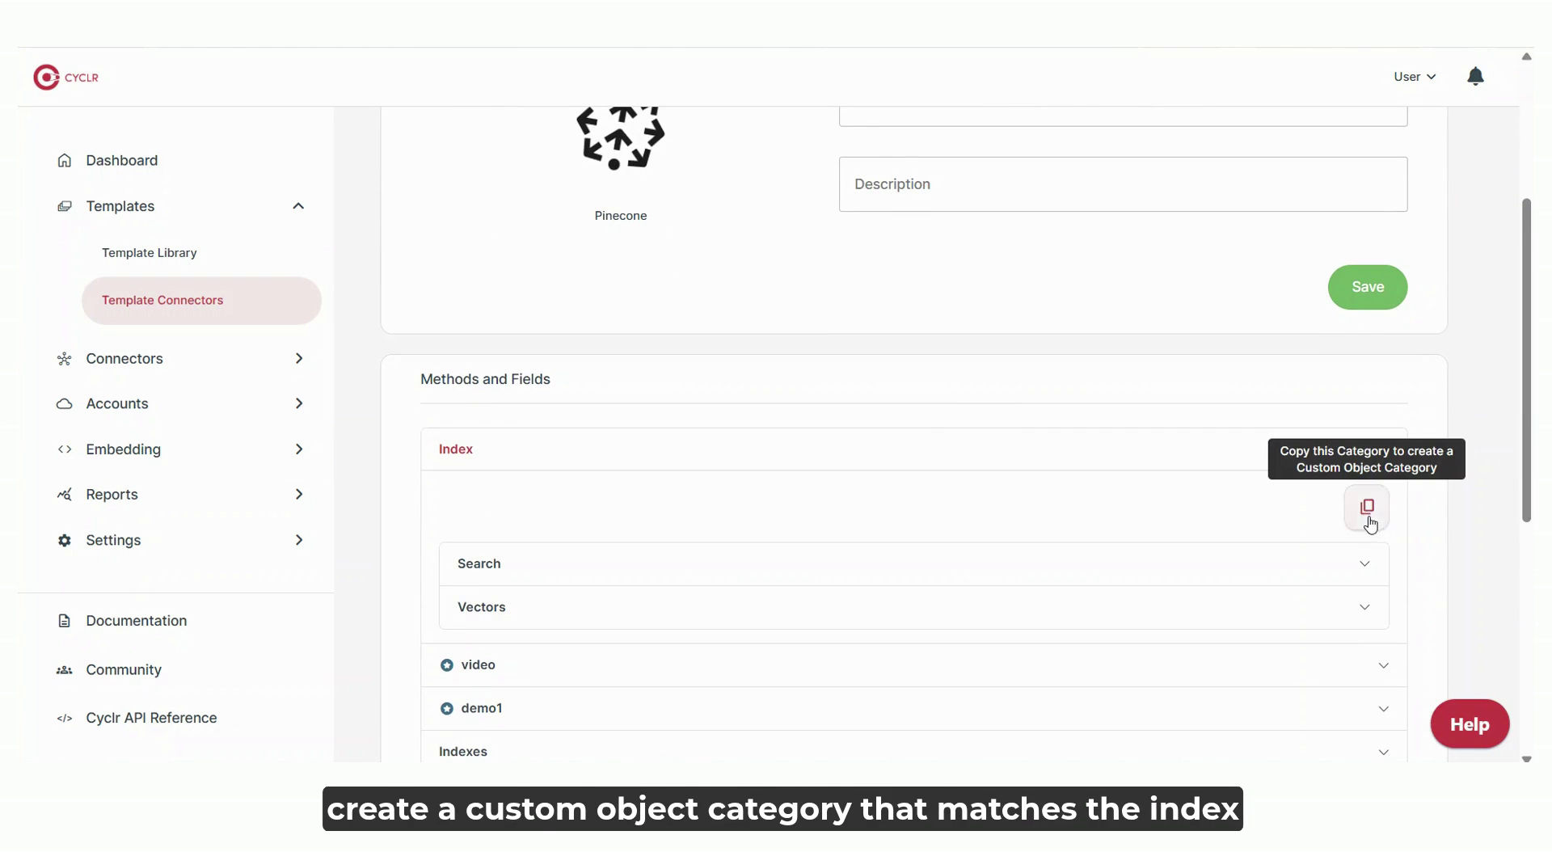
click(1368, 508)
click(1064, 234)
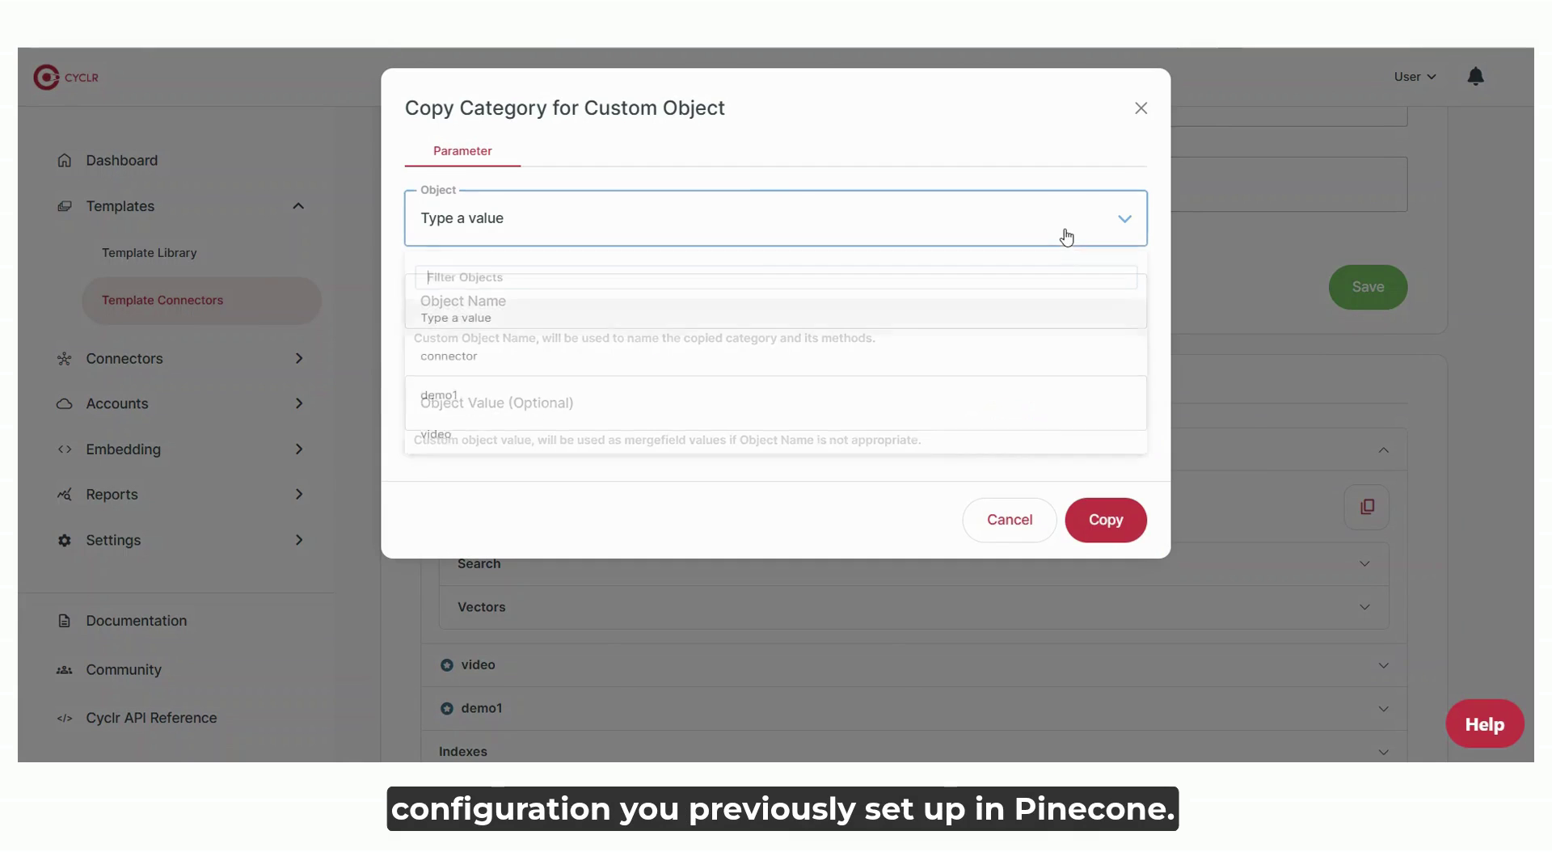
click(937, 360)
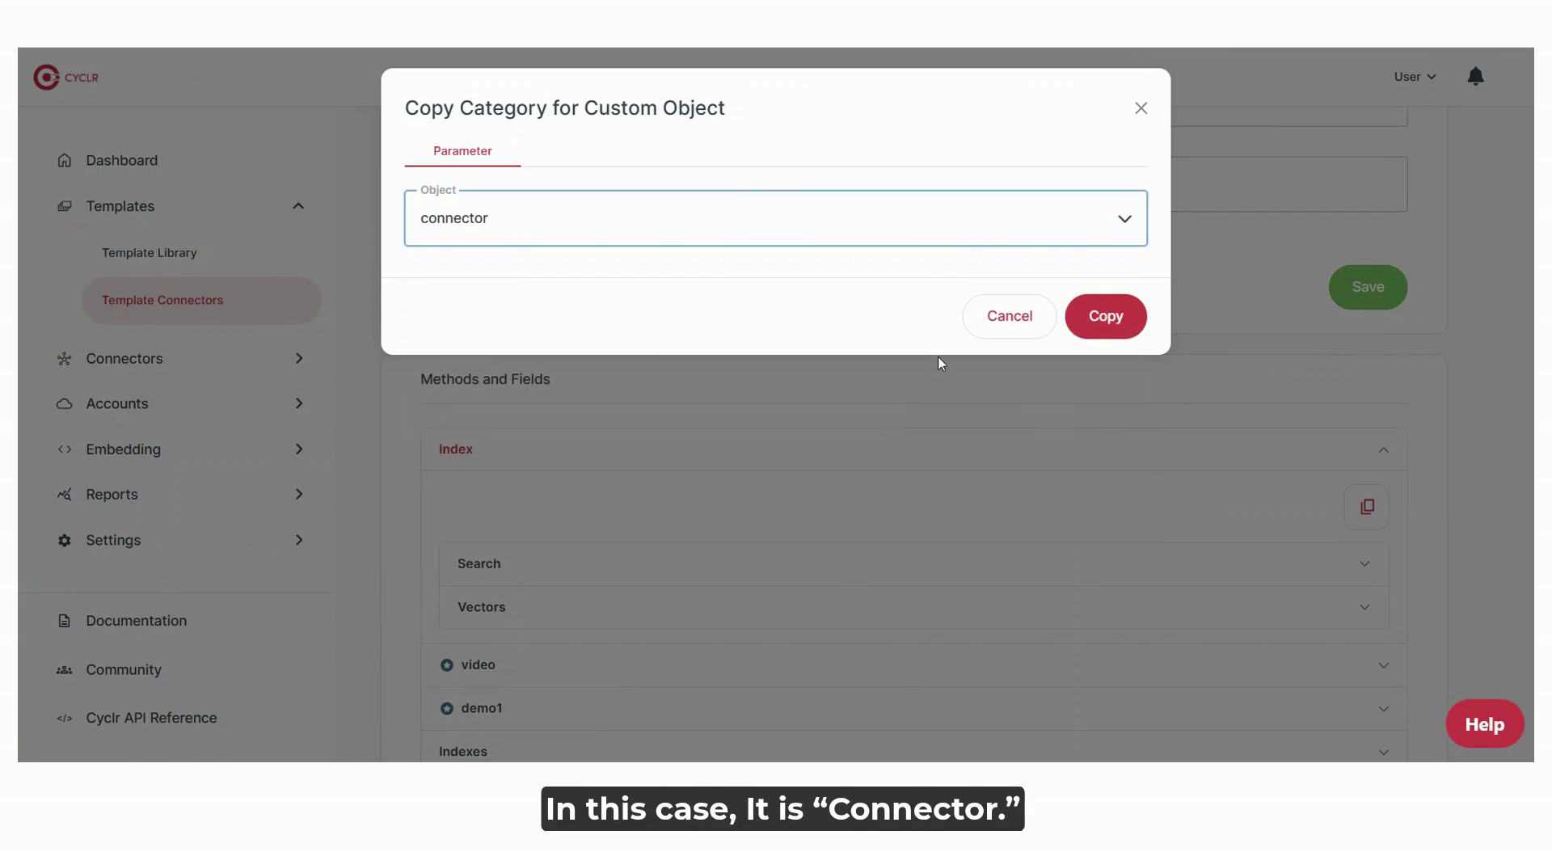
click(1107, 331)
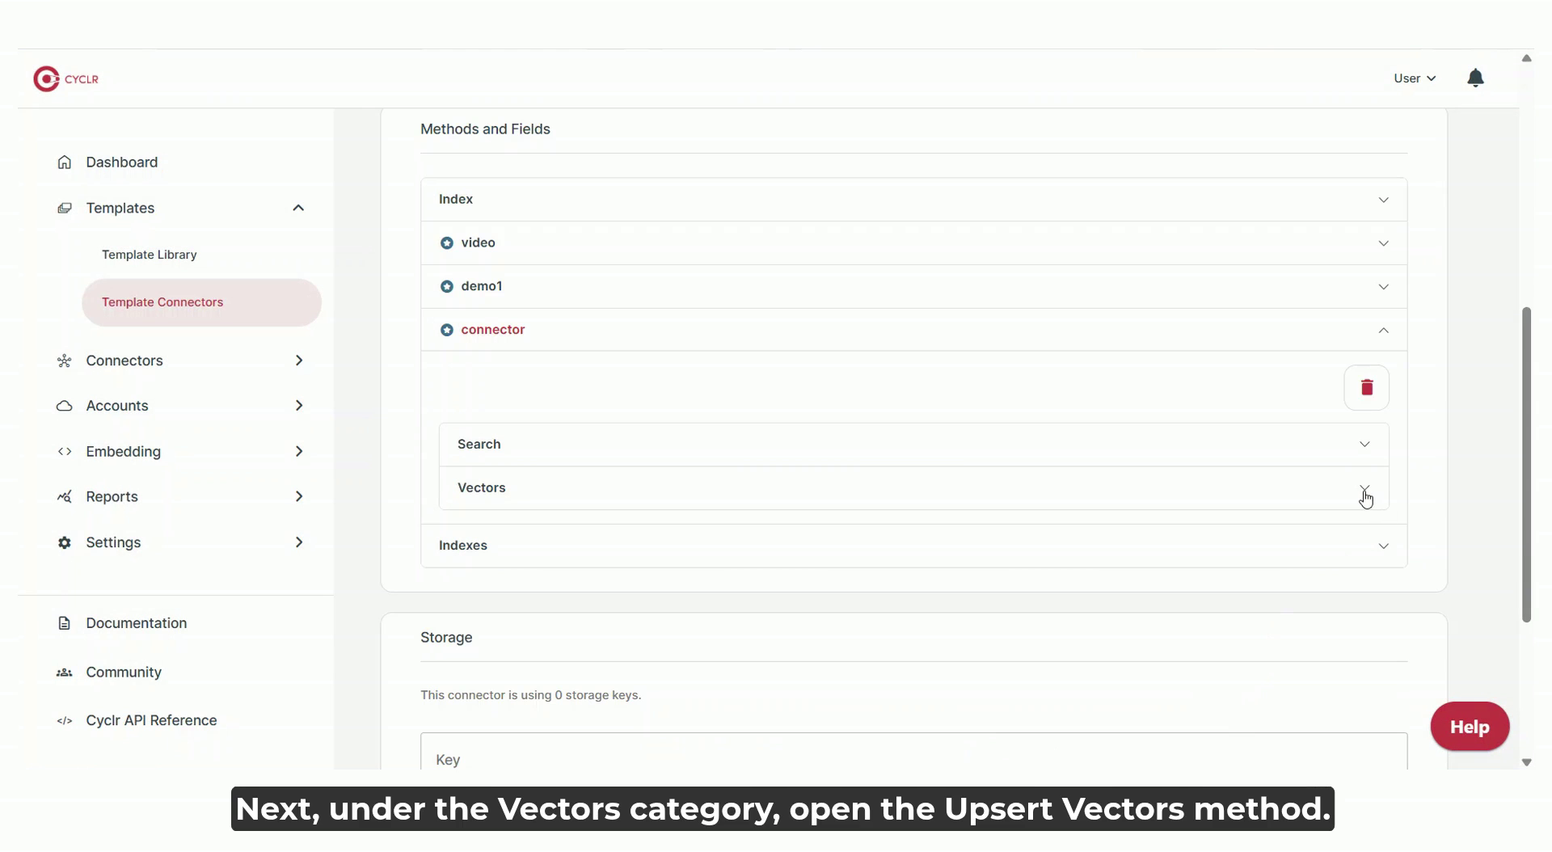
Add a request field at [vectors].metadata.text with display name Text and data type Text to the connector object's Upsert Vectors method.
click(1365, 489)
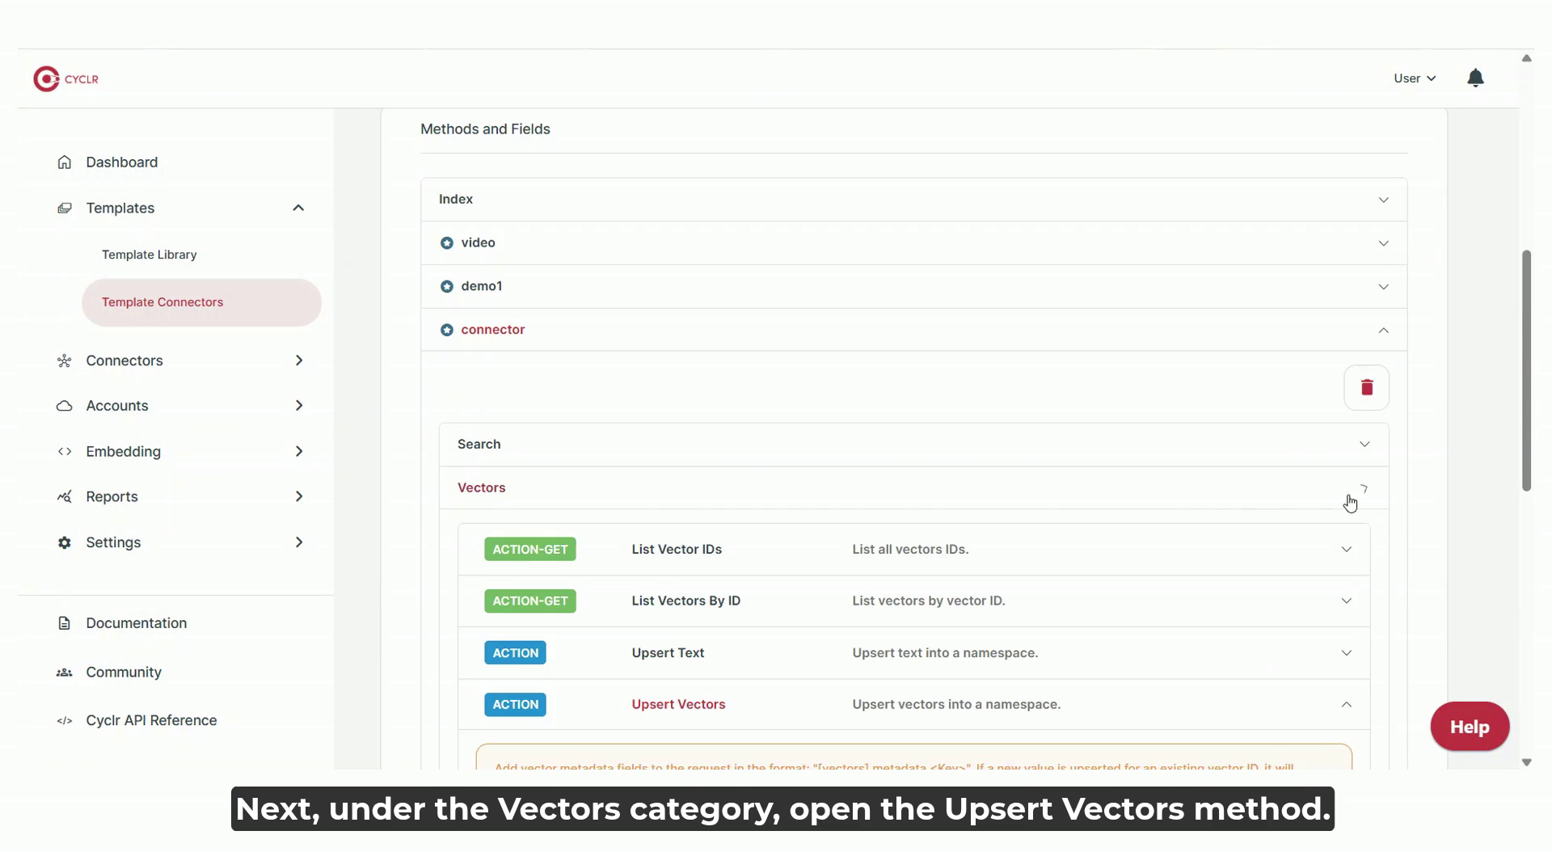
scroll(1119, 523, down, 3)
scroll(738, 525, down, 5)
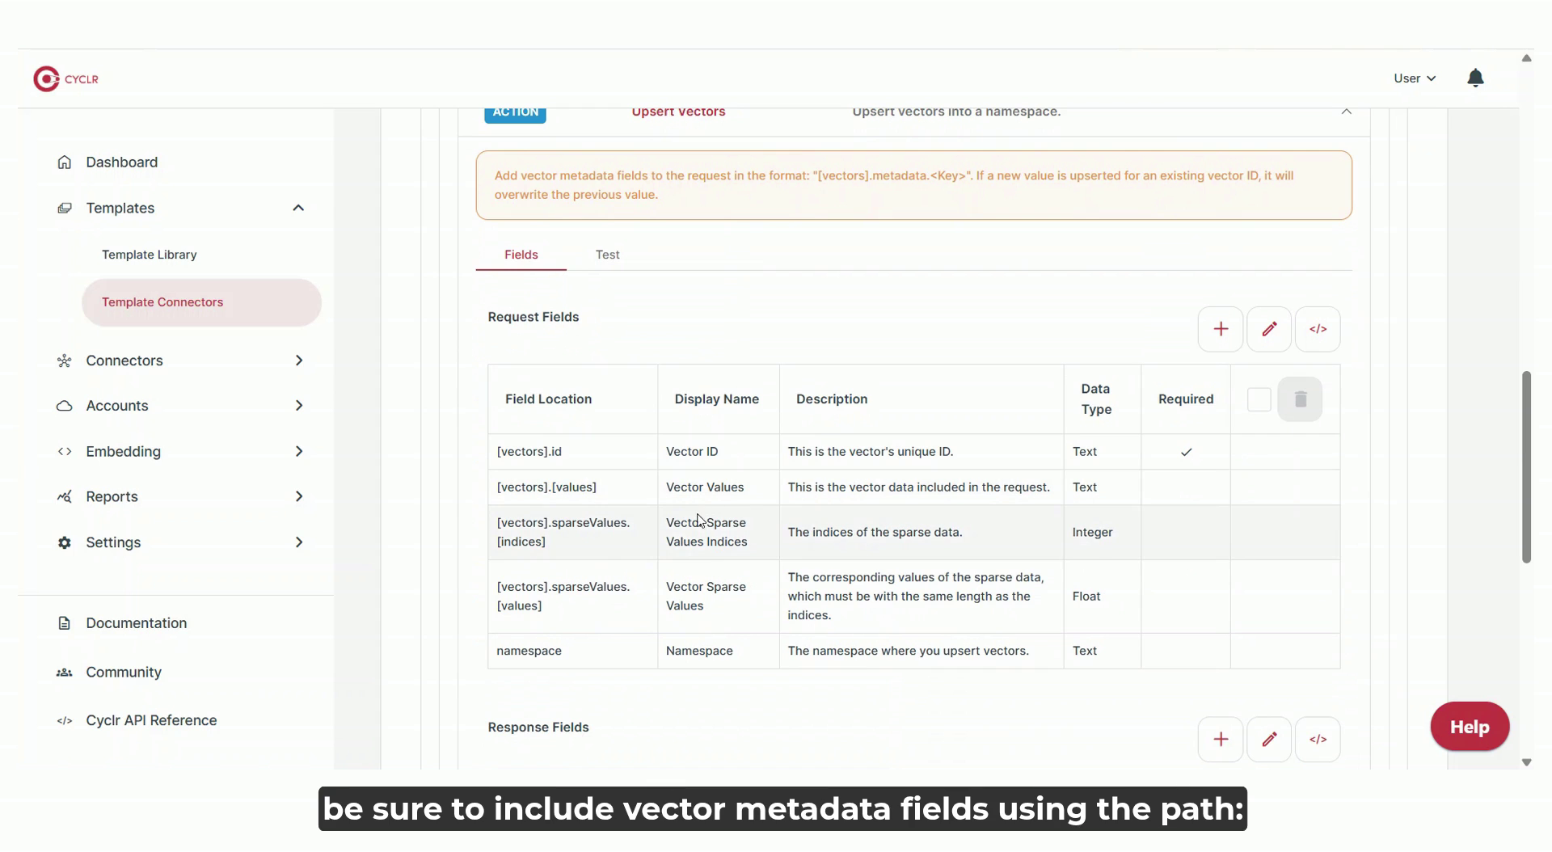
click(1220, 329)
key(ctrl+v)
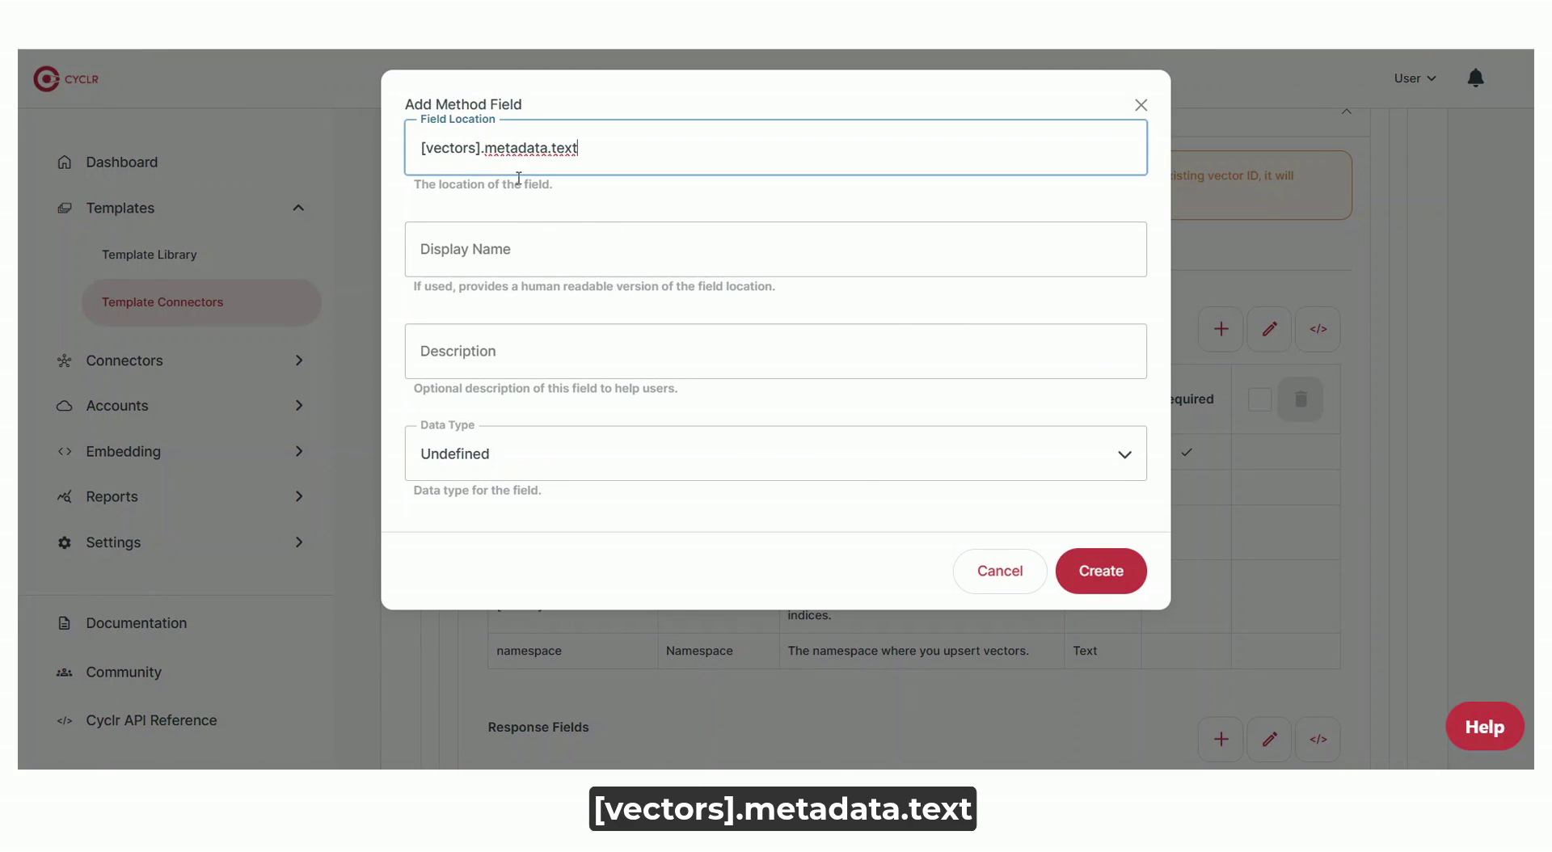
click(520, 249)
text(Tex)
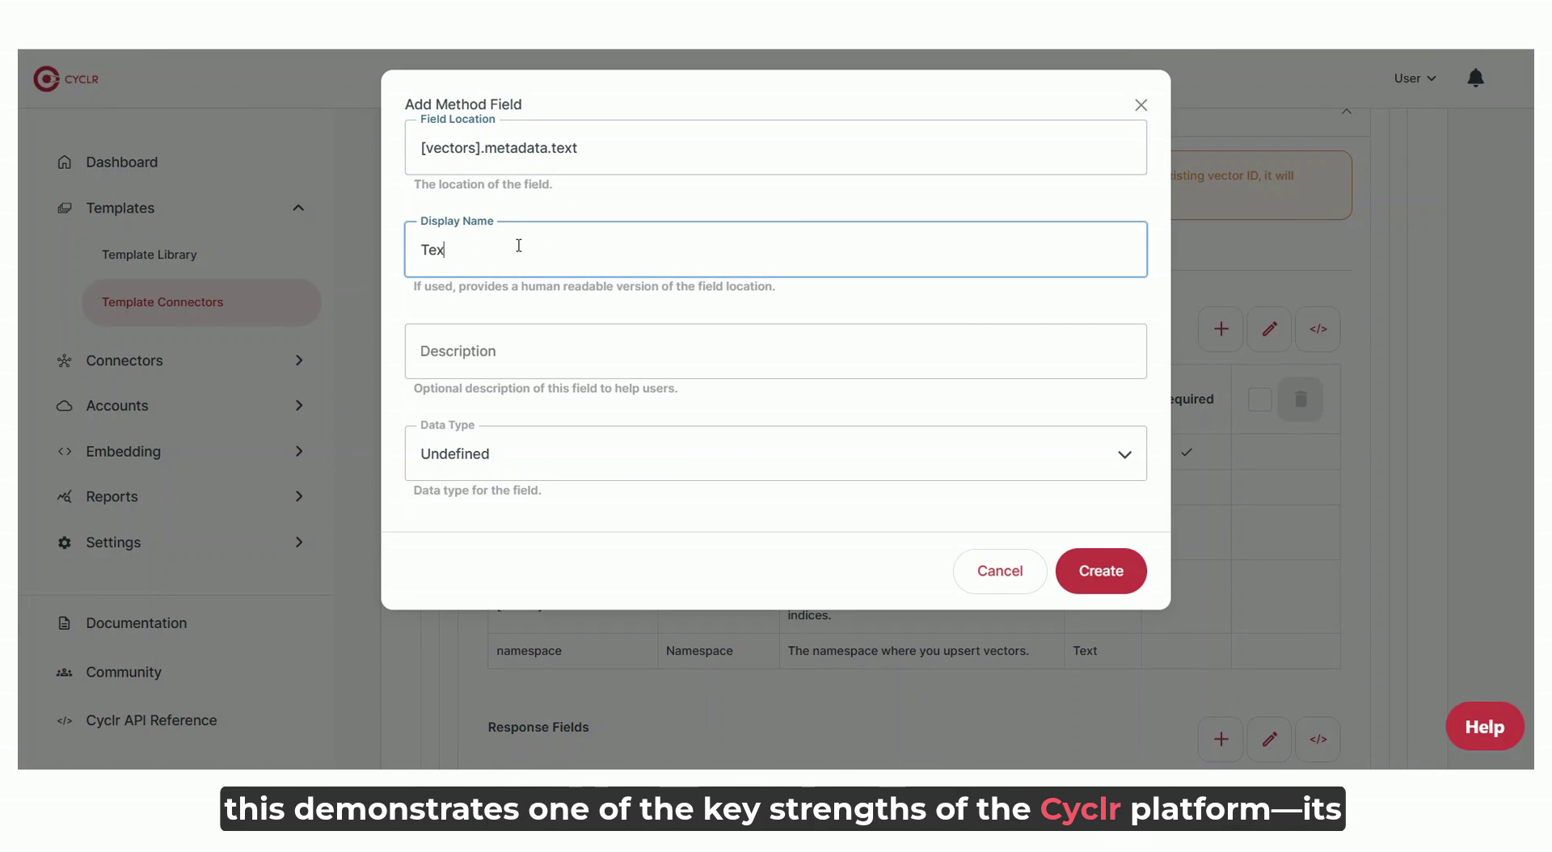
click(843, 470)
click(707, 544)
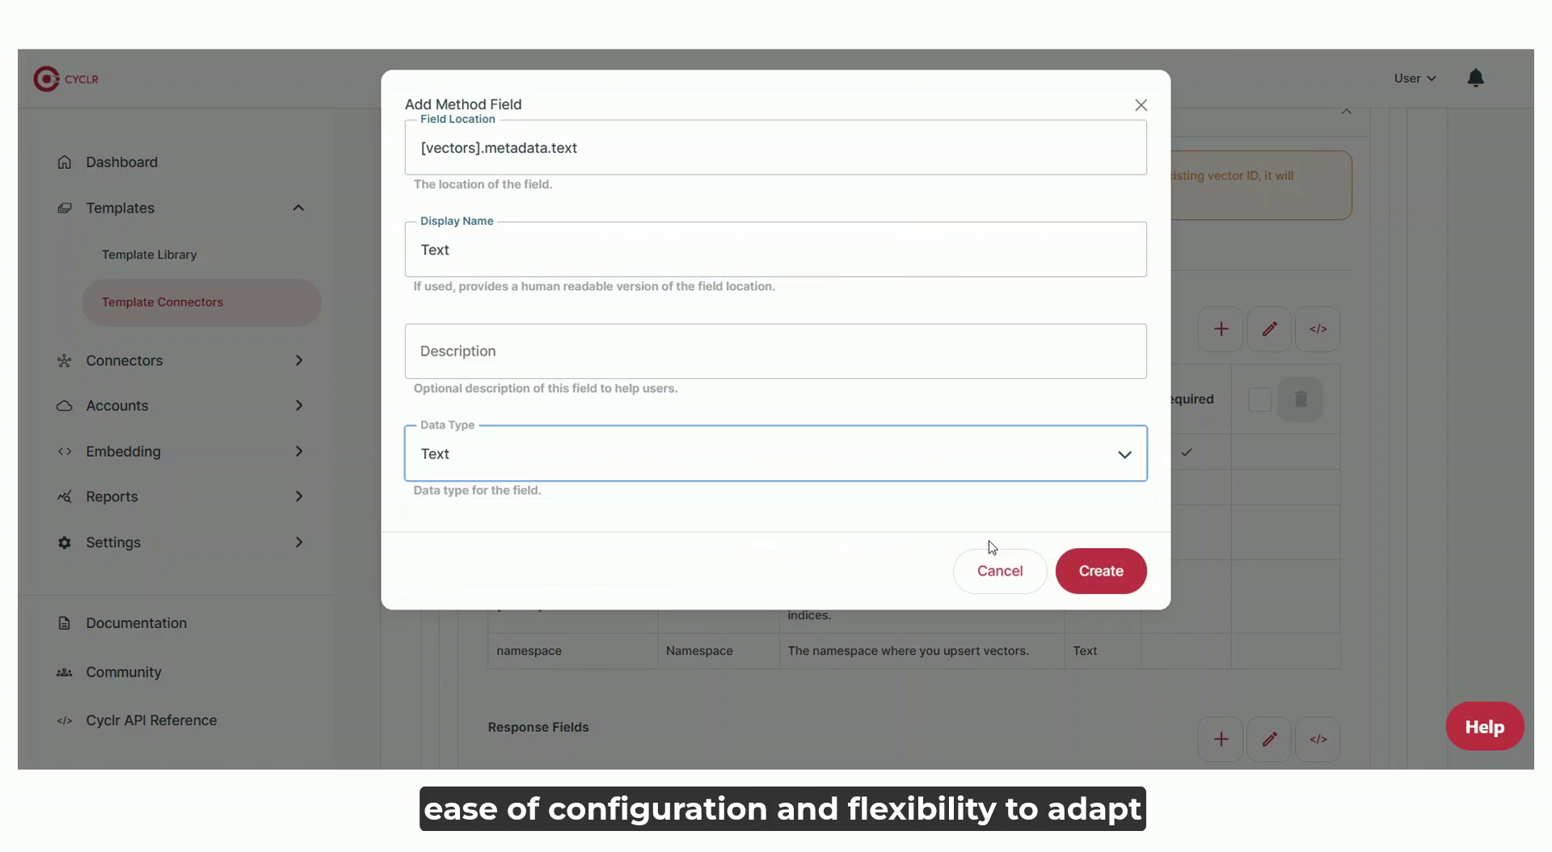
click(1099, 570)
scroll(925, 588, down, 3)
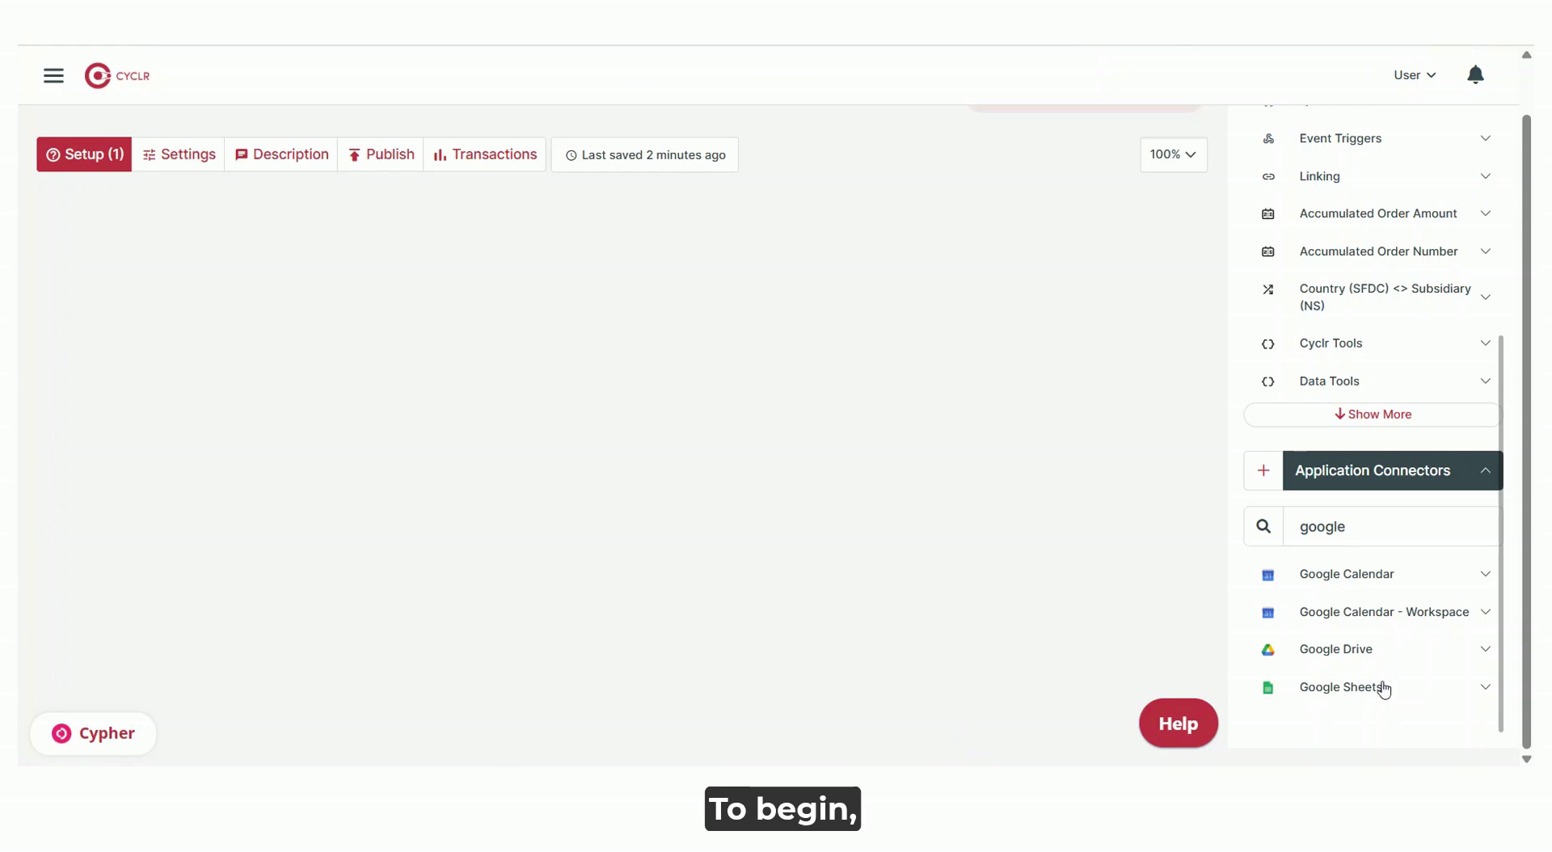
Place a Google Sheets List Rows step at the start of the template's workflow.
click(1378, 690)
scroll(1358, 623, down, 1)
click(1344, 614)
scroll(1355, 564, down, 3)
drag(1325, 686, 223, 302)
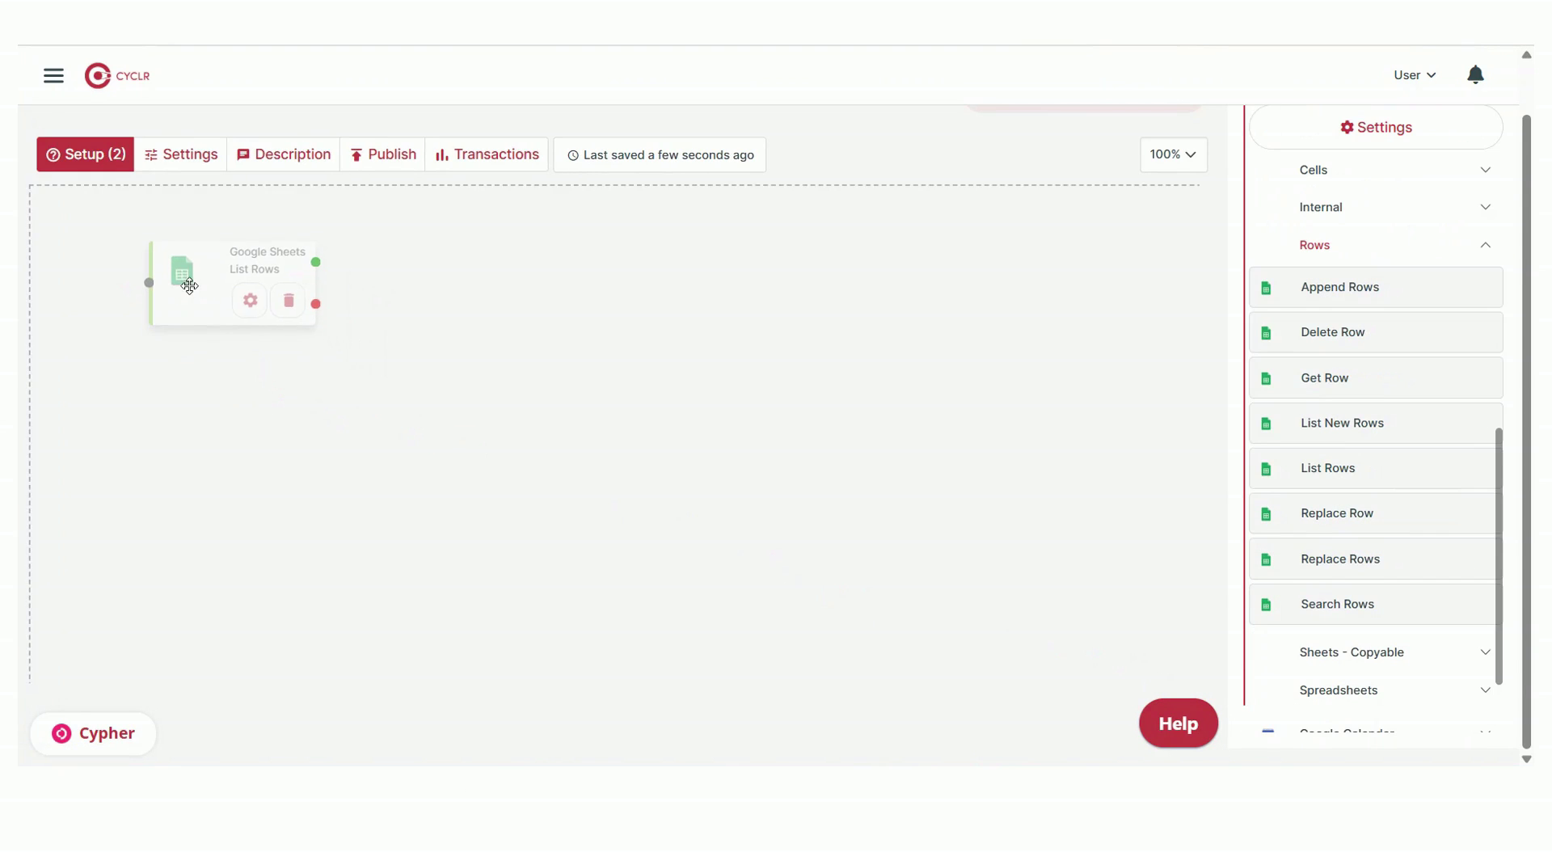
Use lookups to set the List Rows step's Spreadsheet ID to Vector Text and its Sheet Name to Connector Library.
click(252, 307)
click(656, 393)
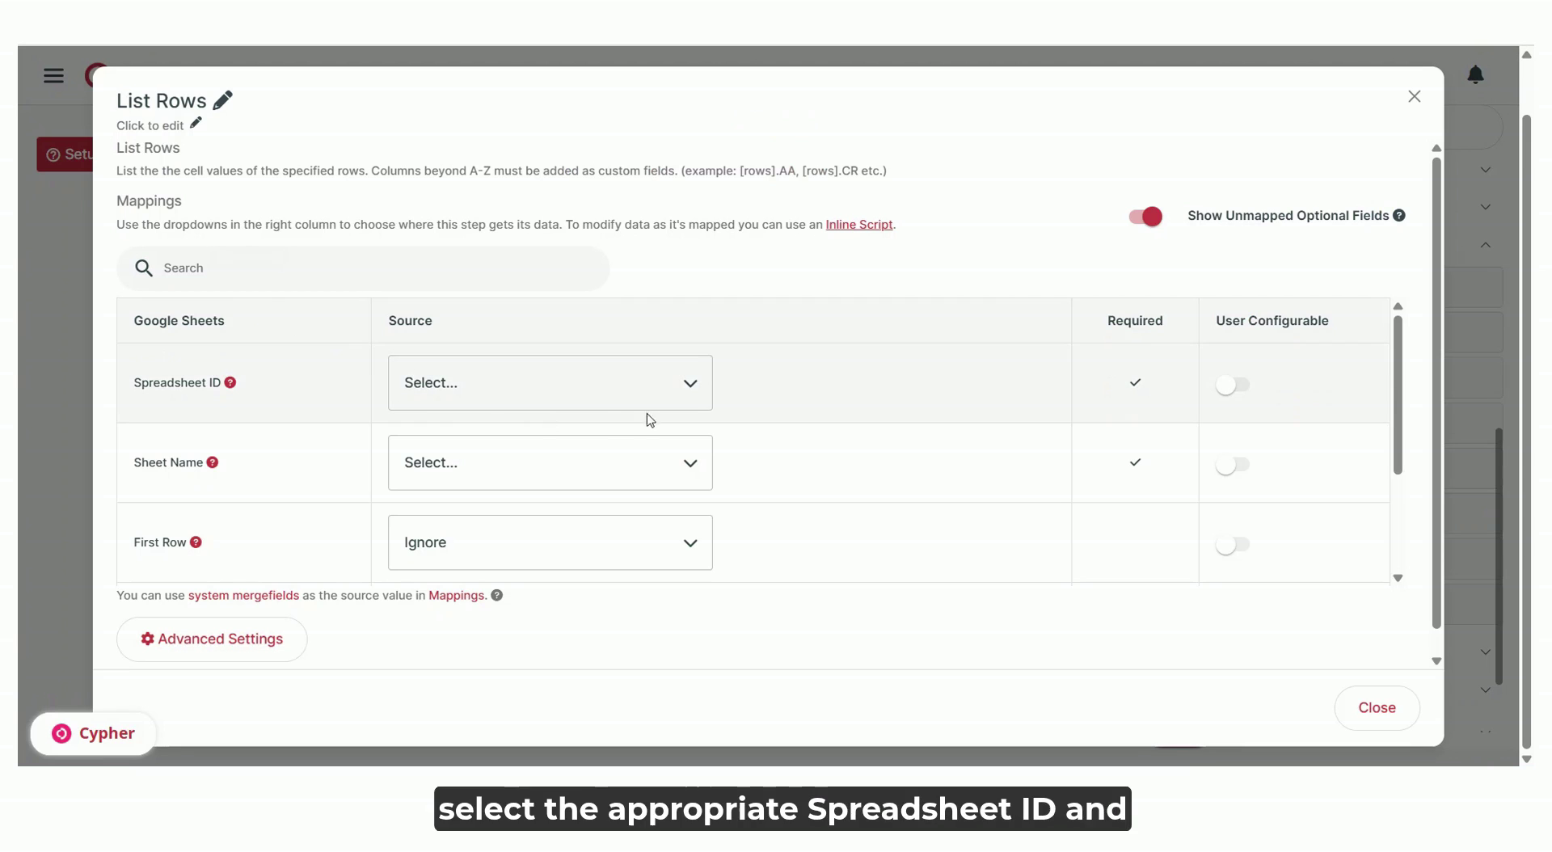
click(632, 483)
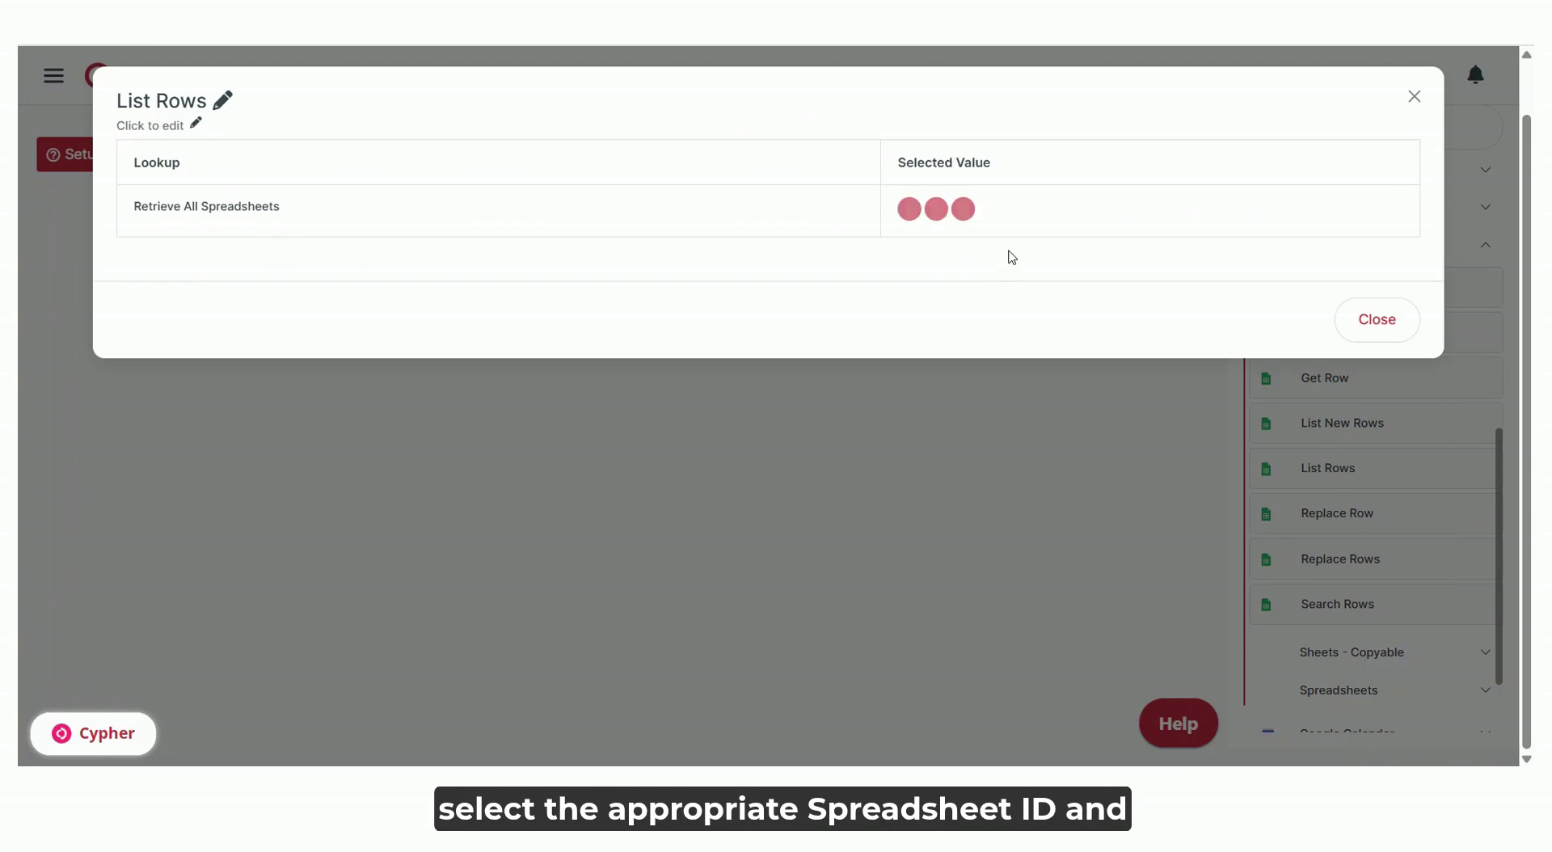
click(984, 235)
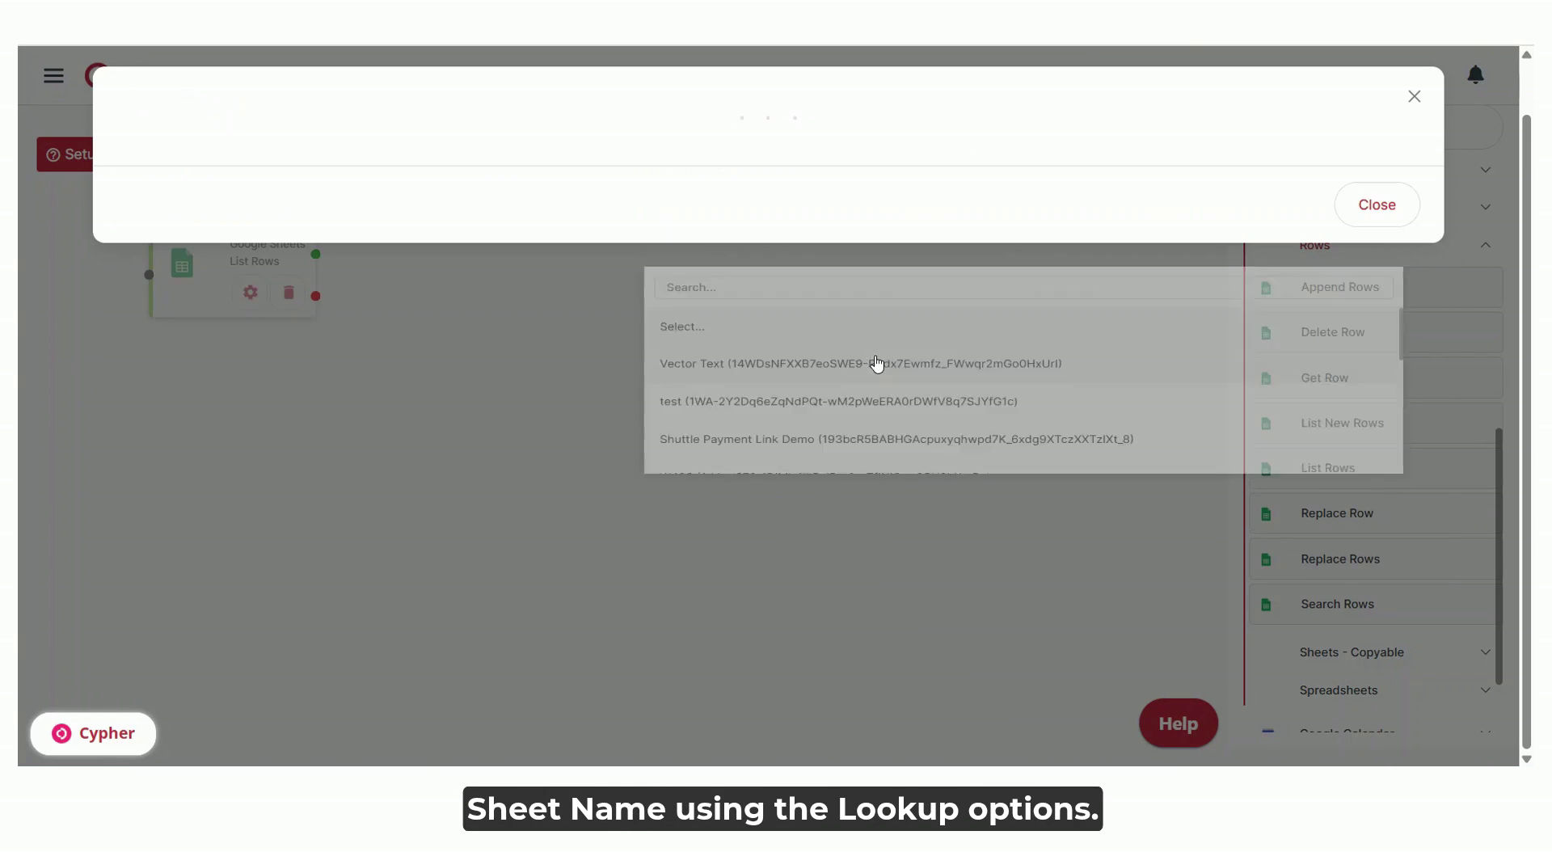
click(877, 363)
click(651, 481)
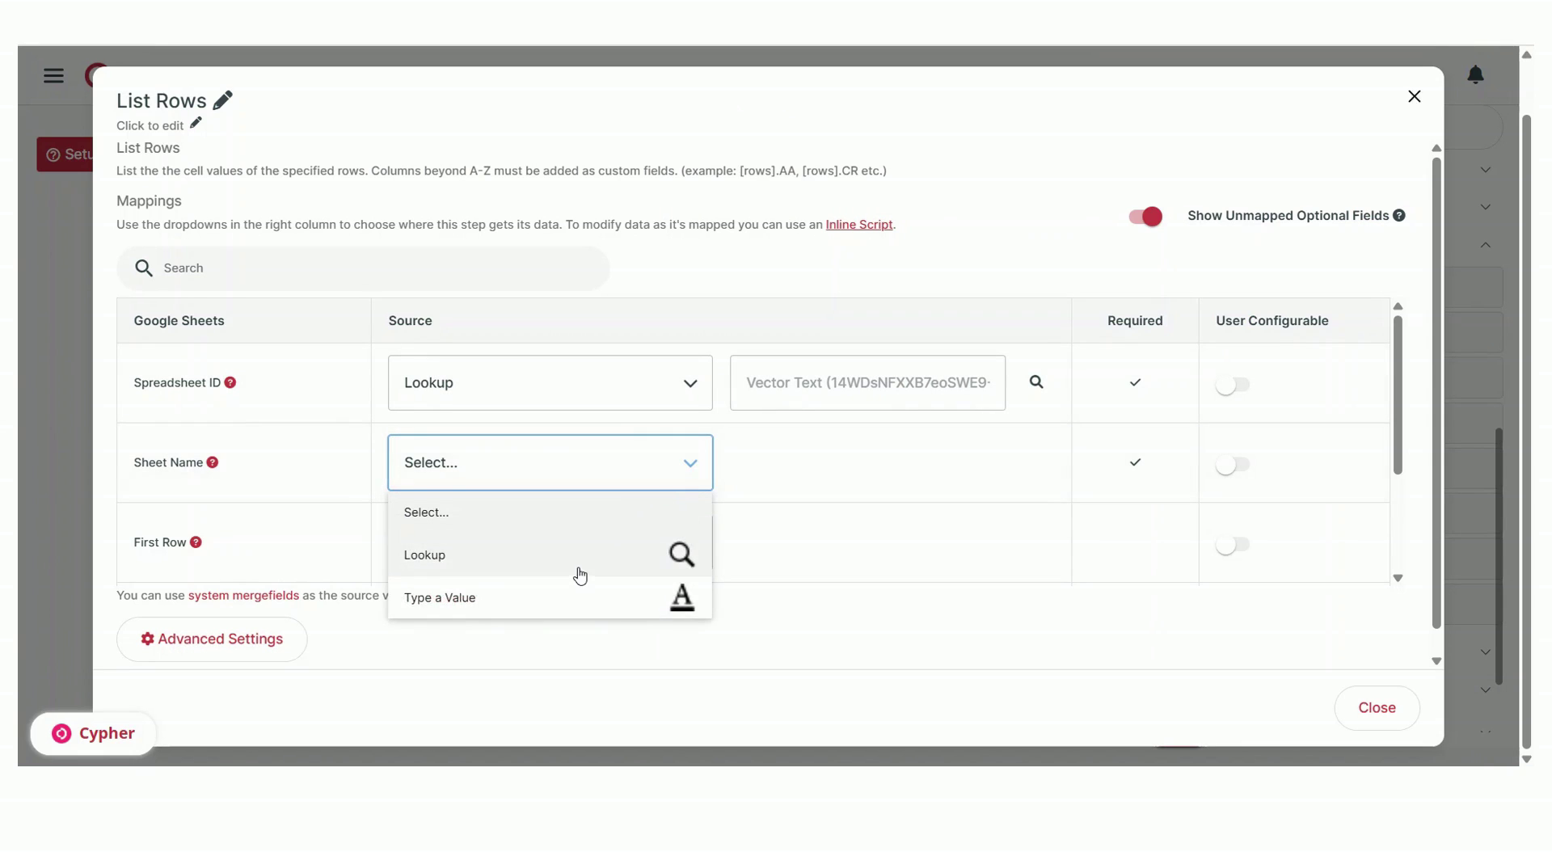
click(580, 573)
click(909, 240)
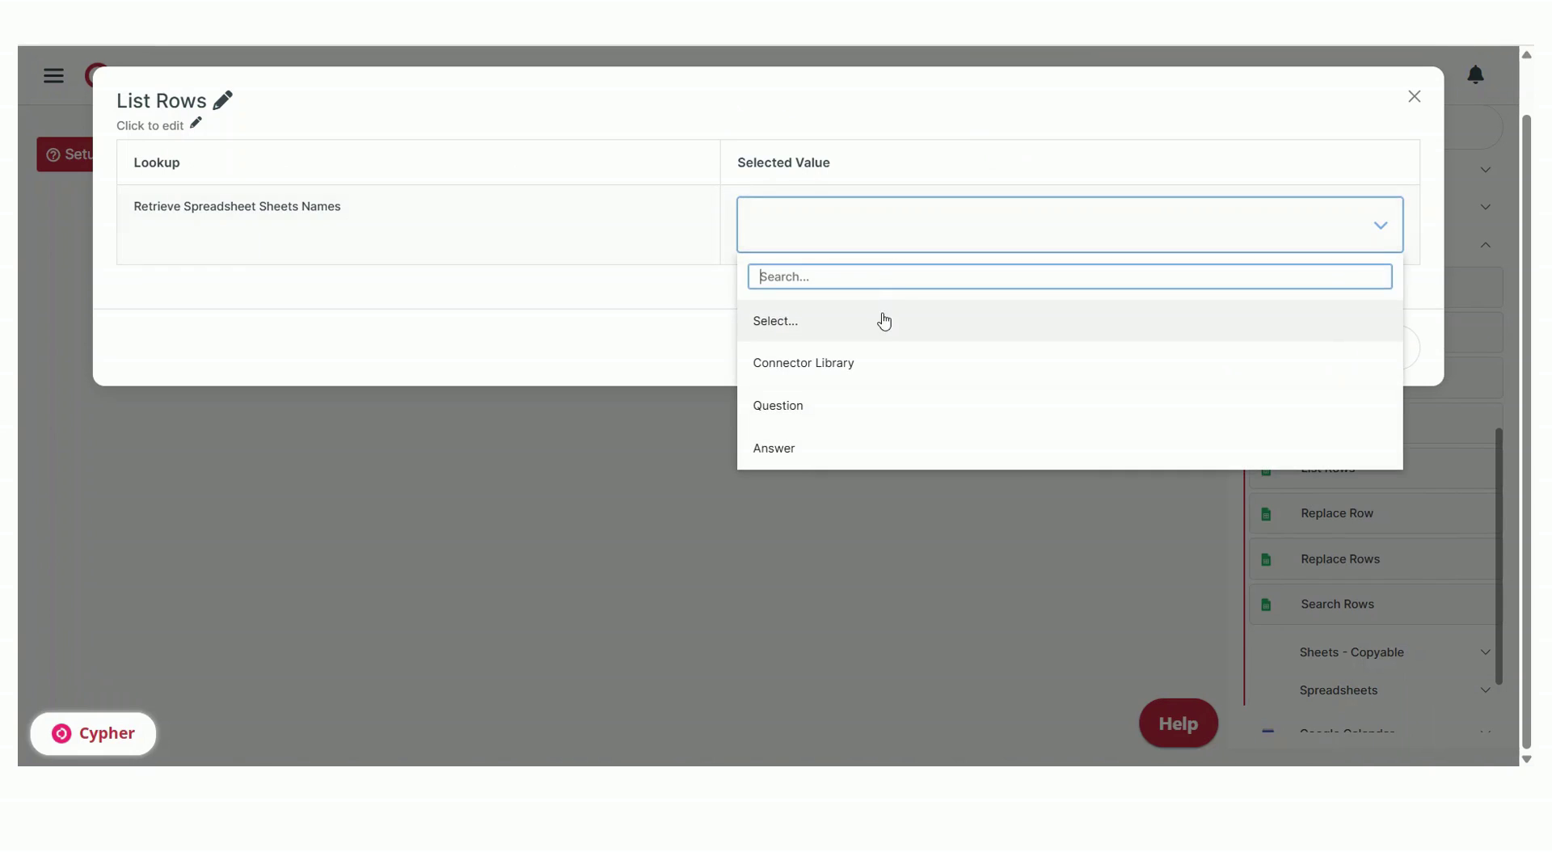
click(863, 360)
click(1376, 708)
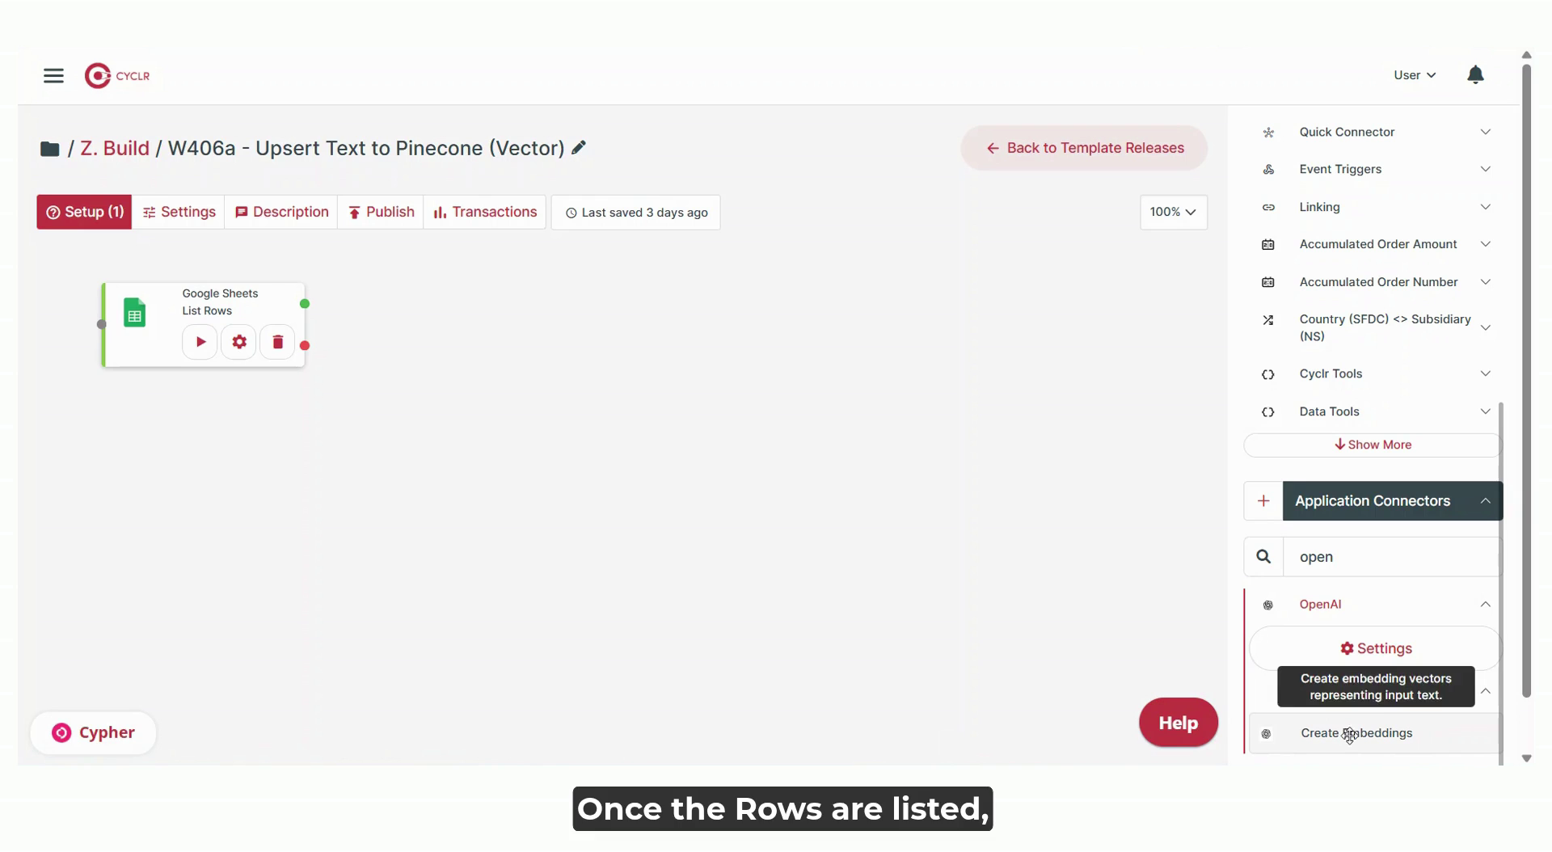
Add an OpenAI Create Embeddings step after List Rows and map its Input to column B of List Rows.
drag(1311, 732, 540, 339)
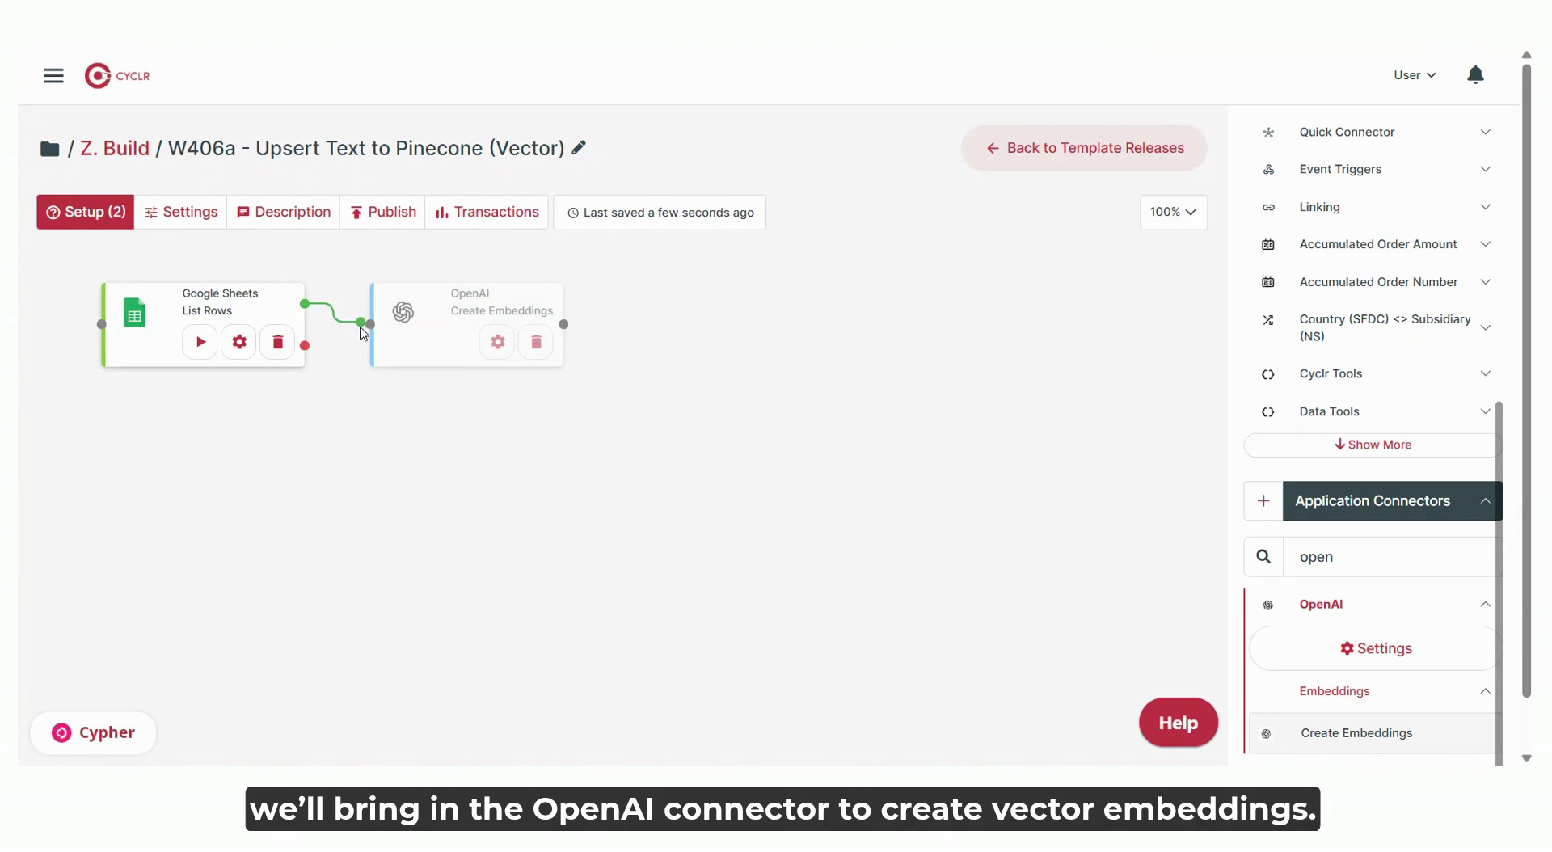
click(497, 342)
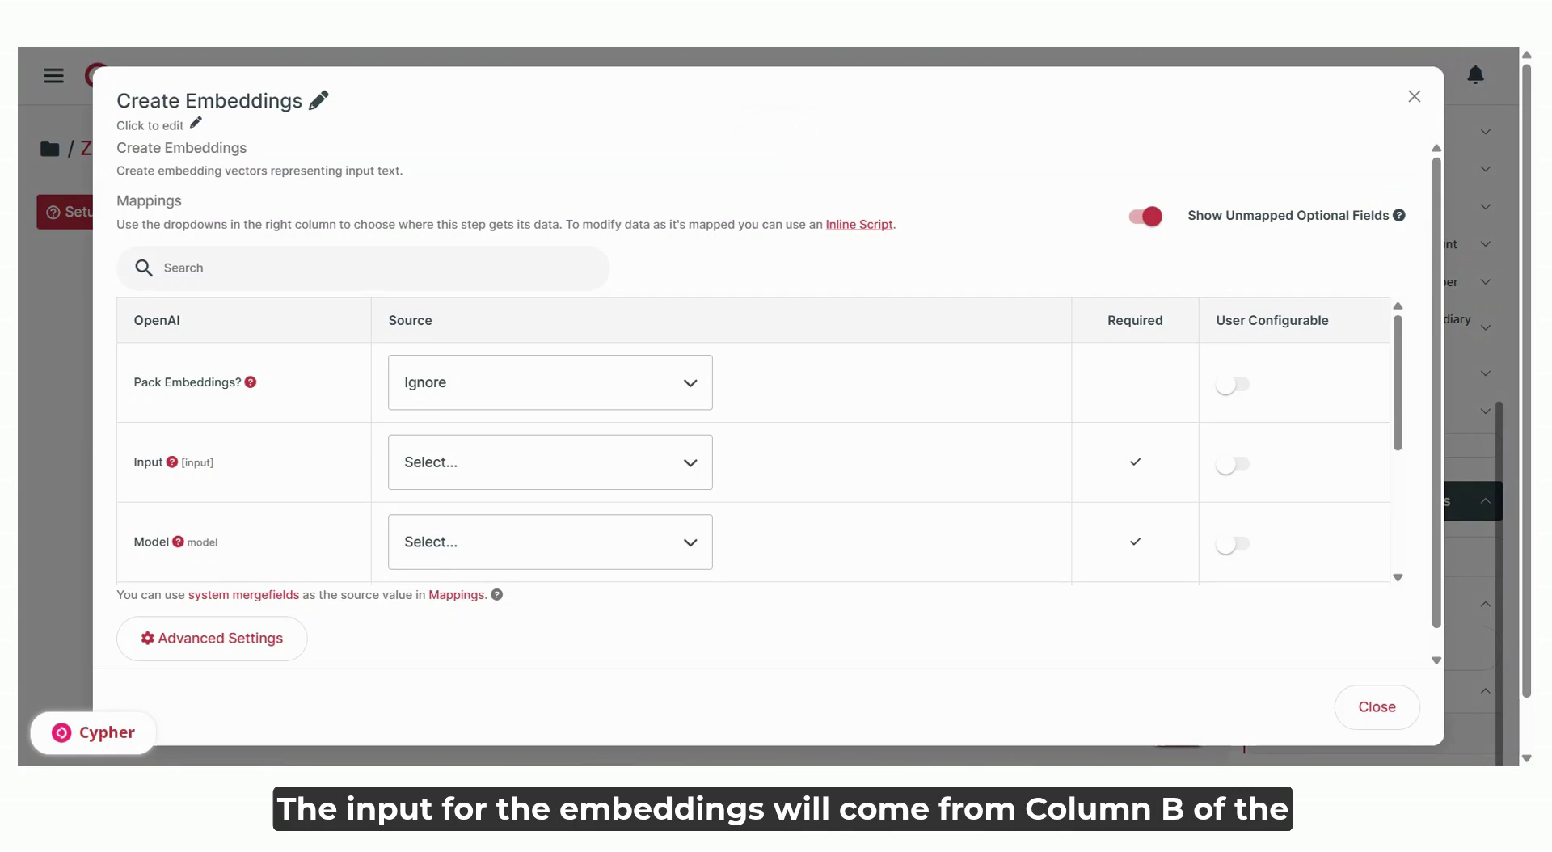
click(692, 464)
click(589, 589)
click(900, 491)
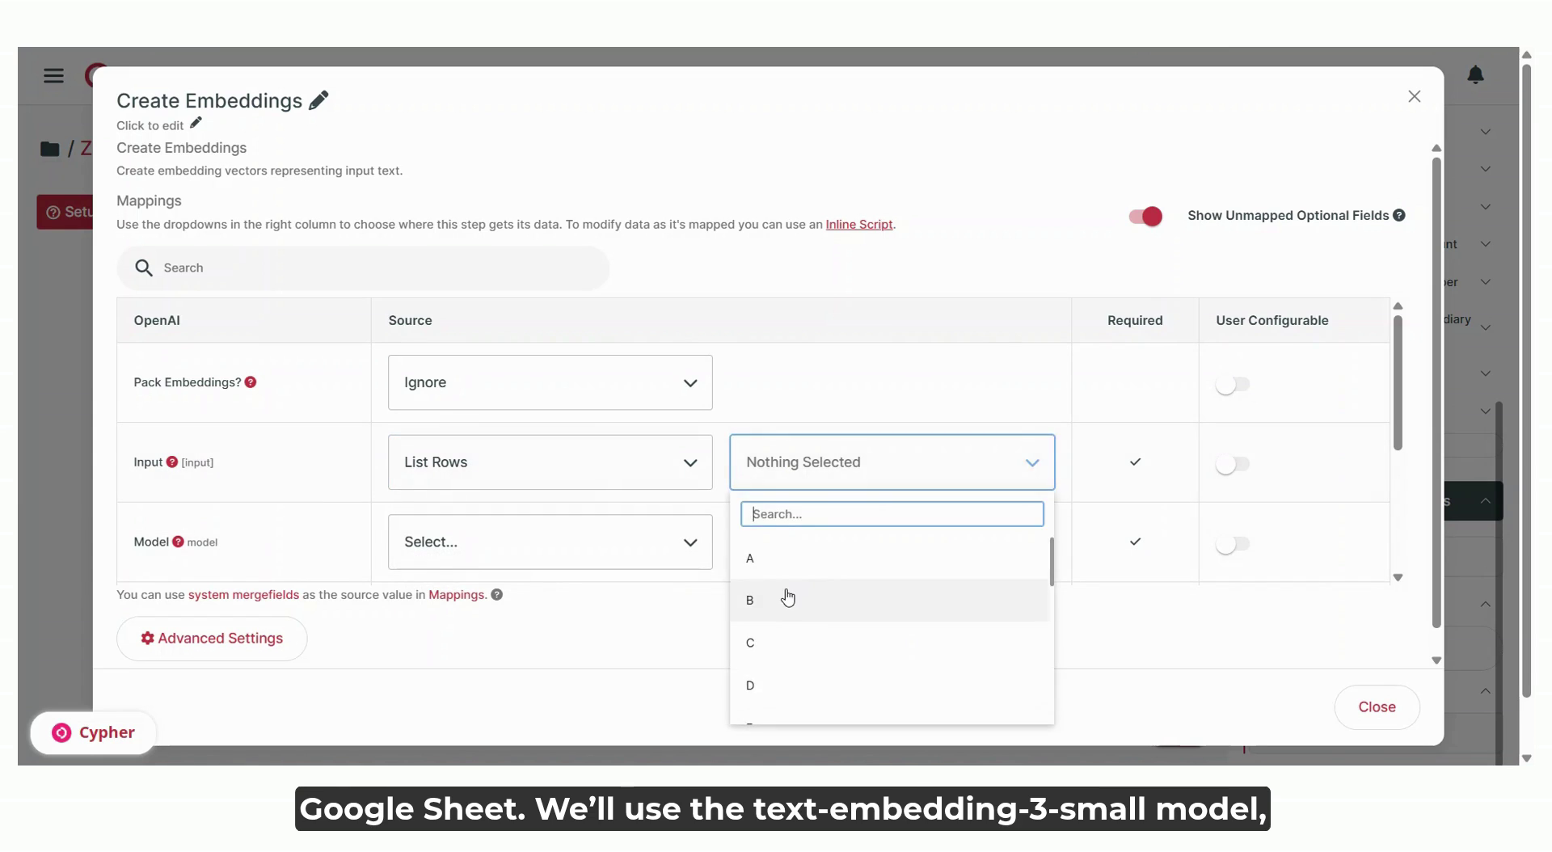
click(783, 596)
Set the embeddings step's Model to text-embedding-3-small and Pack Embeddings to True.
click(656, 536)
click(602, 642)
click(905, 554)
click(884, 681)
click(667, 392)
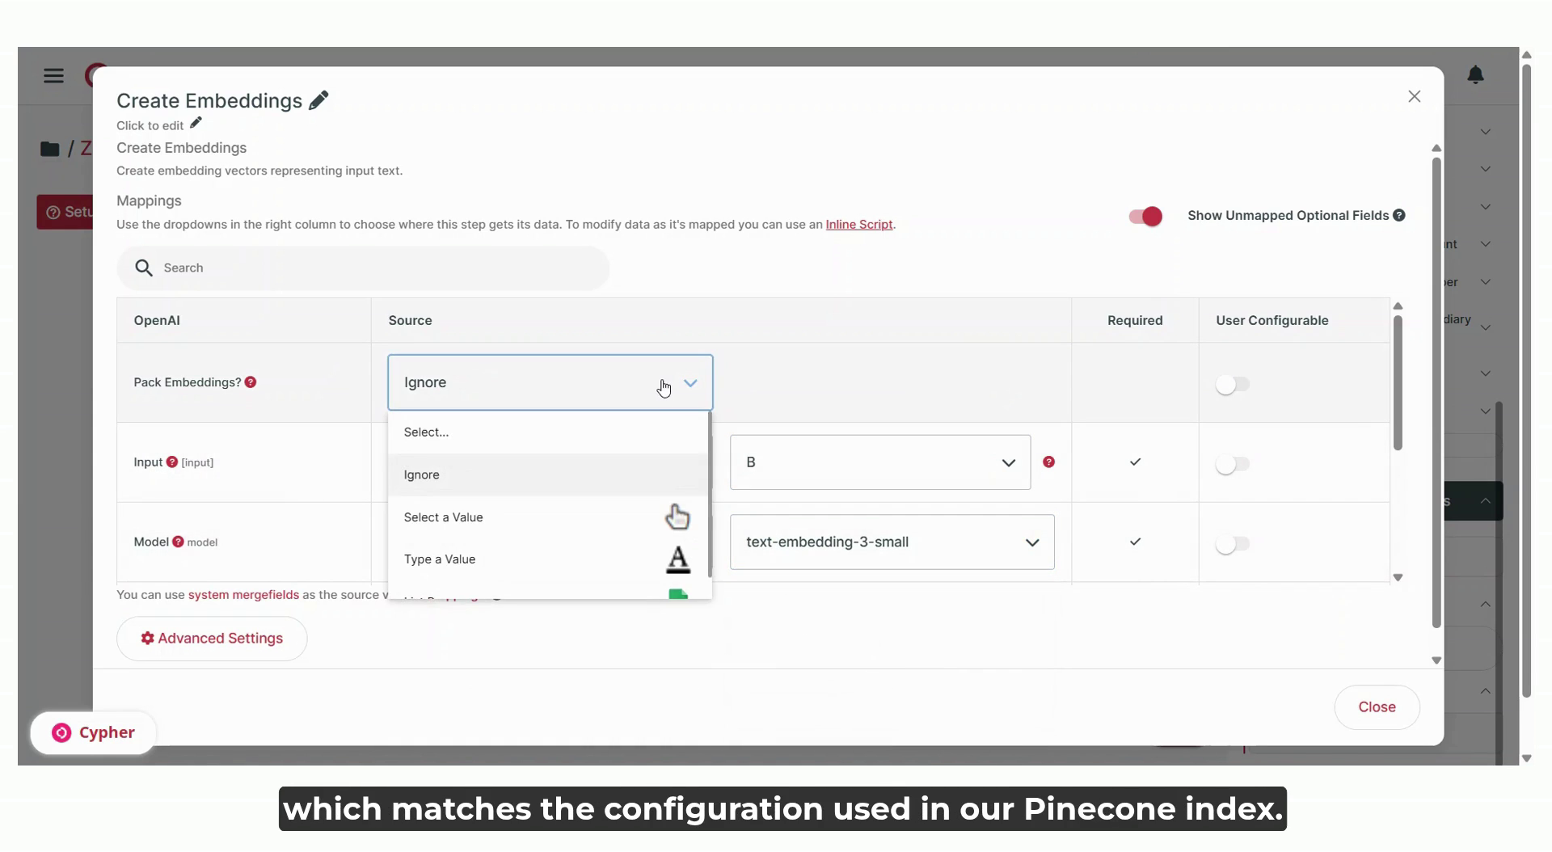
click(615, 531)
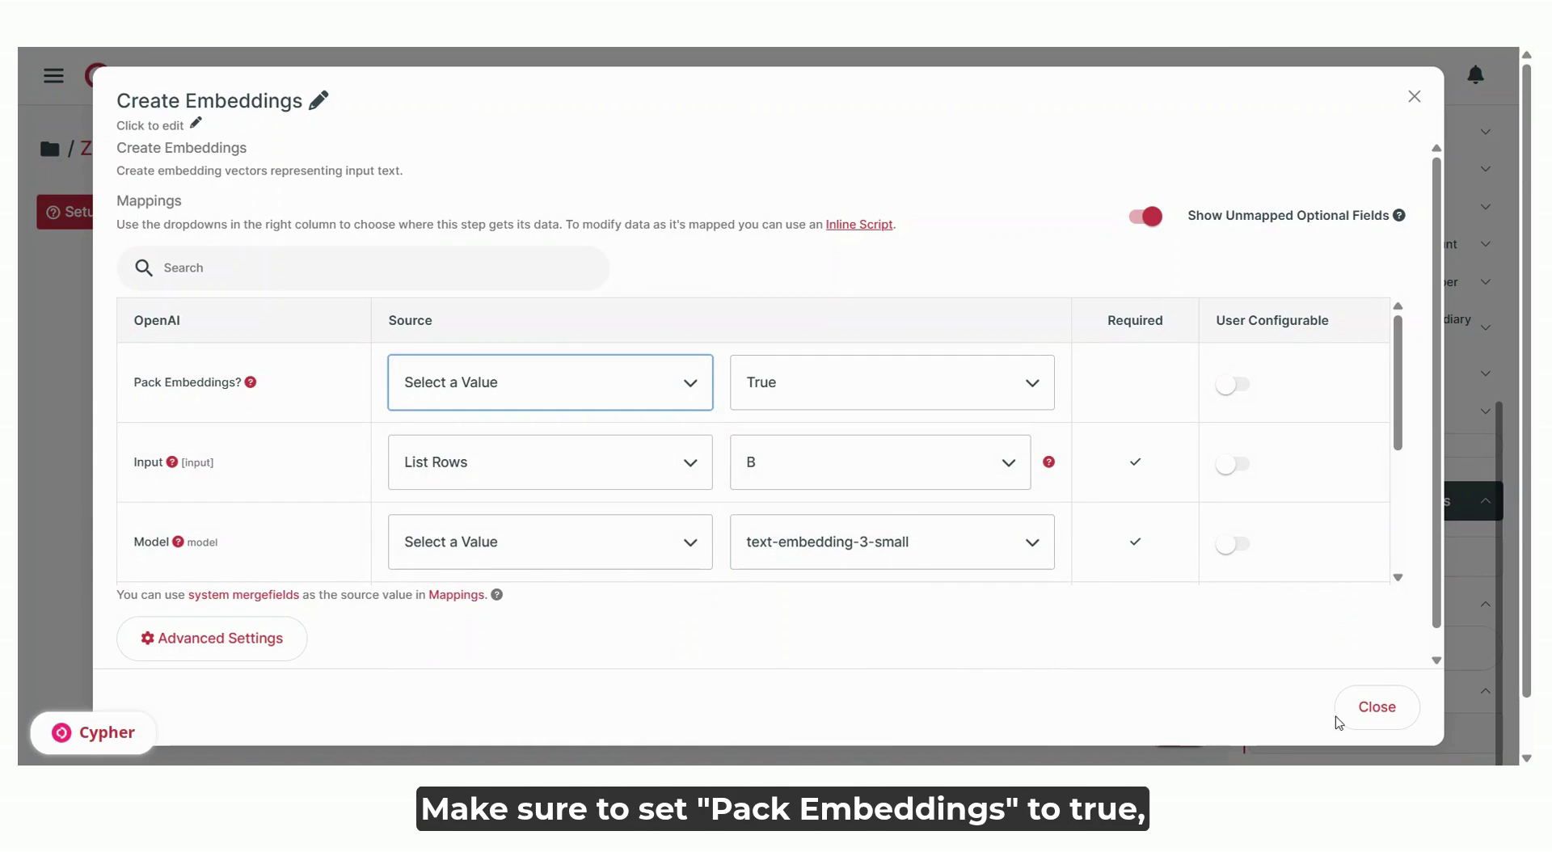
Rename the OpenAI embeddings step to Create Vector and close its setup.
click(319, 101)
drag(284, 114, 105, 122)
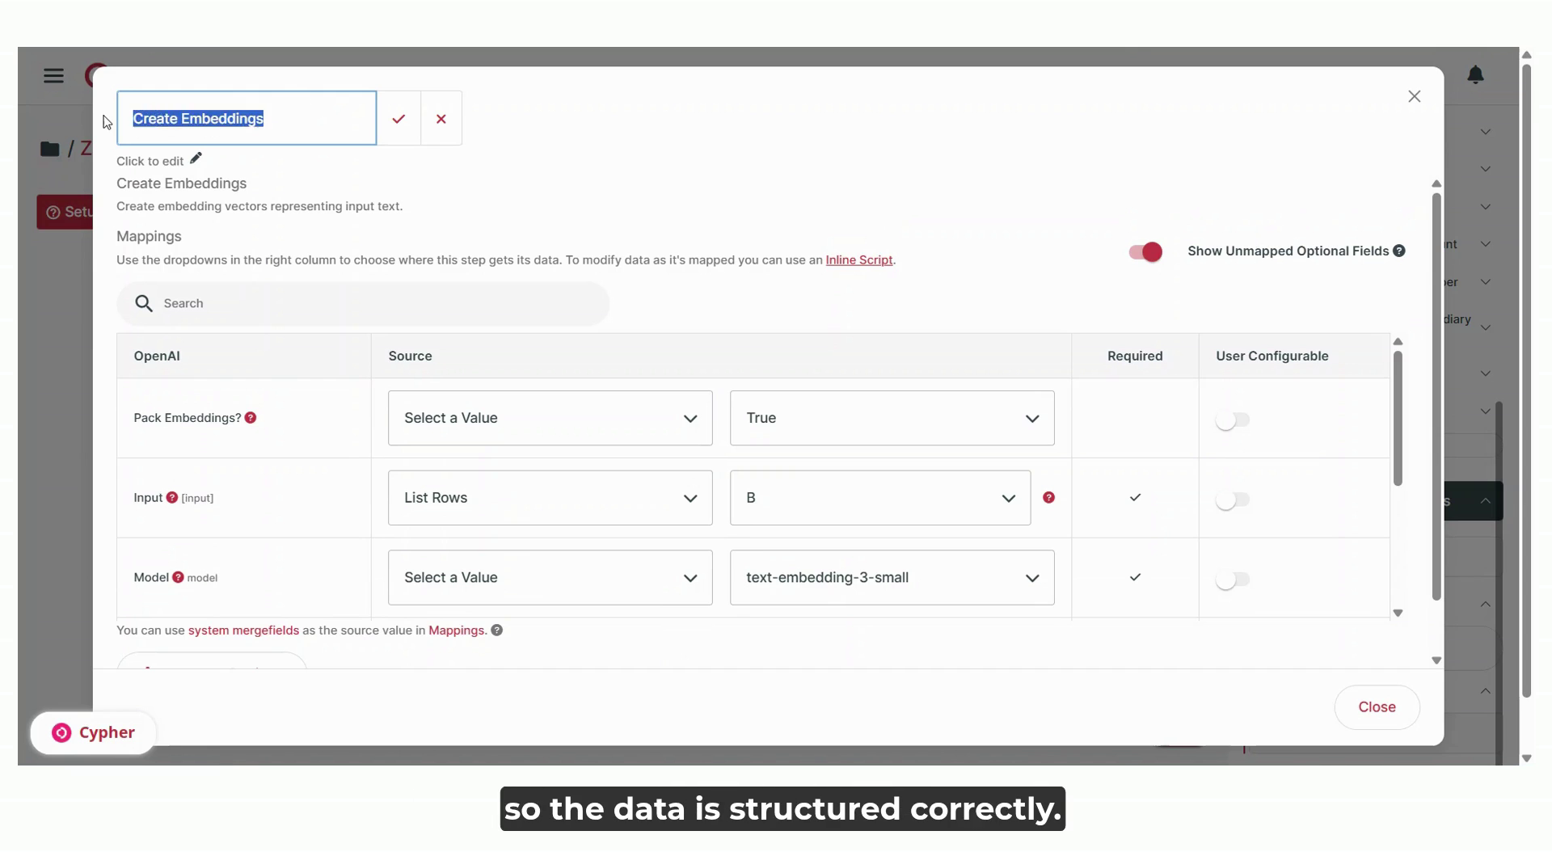
text(Create Vector)
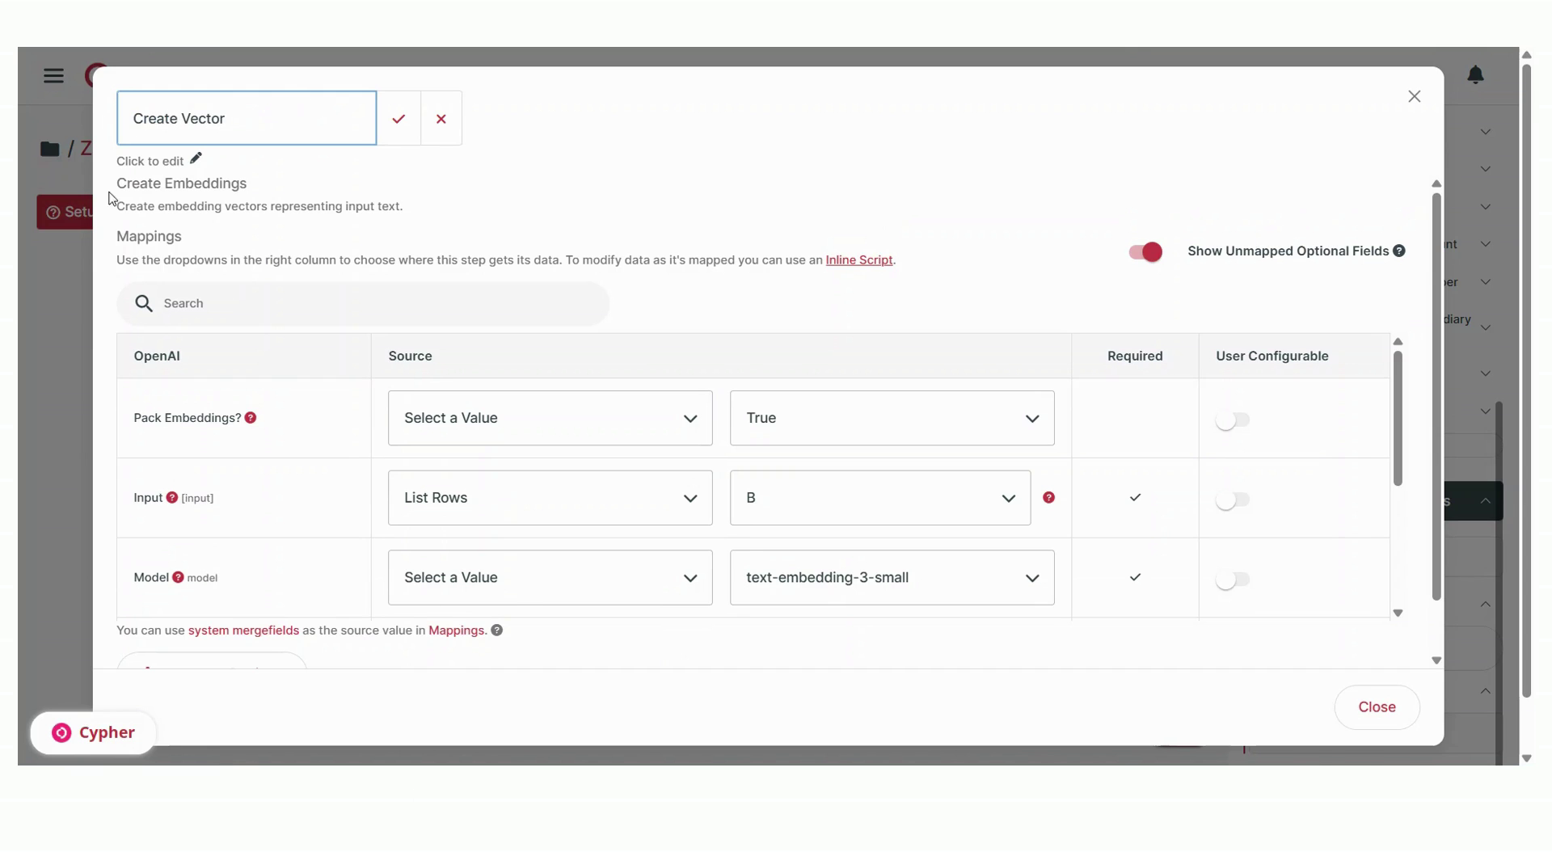
click(399, 121)
click(1377, 715)
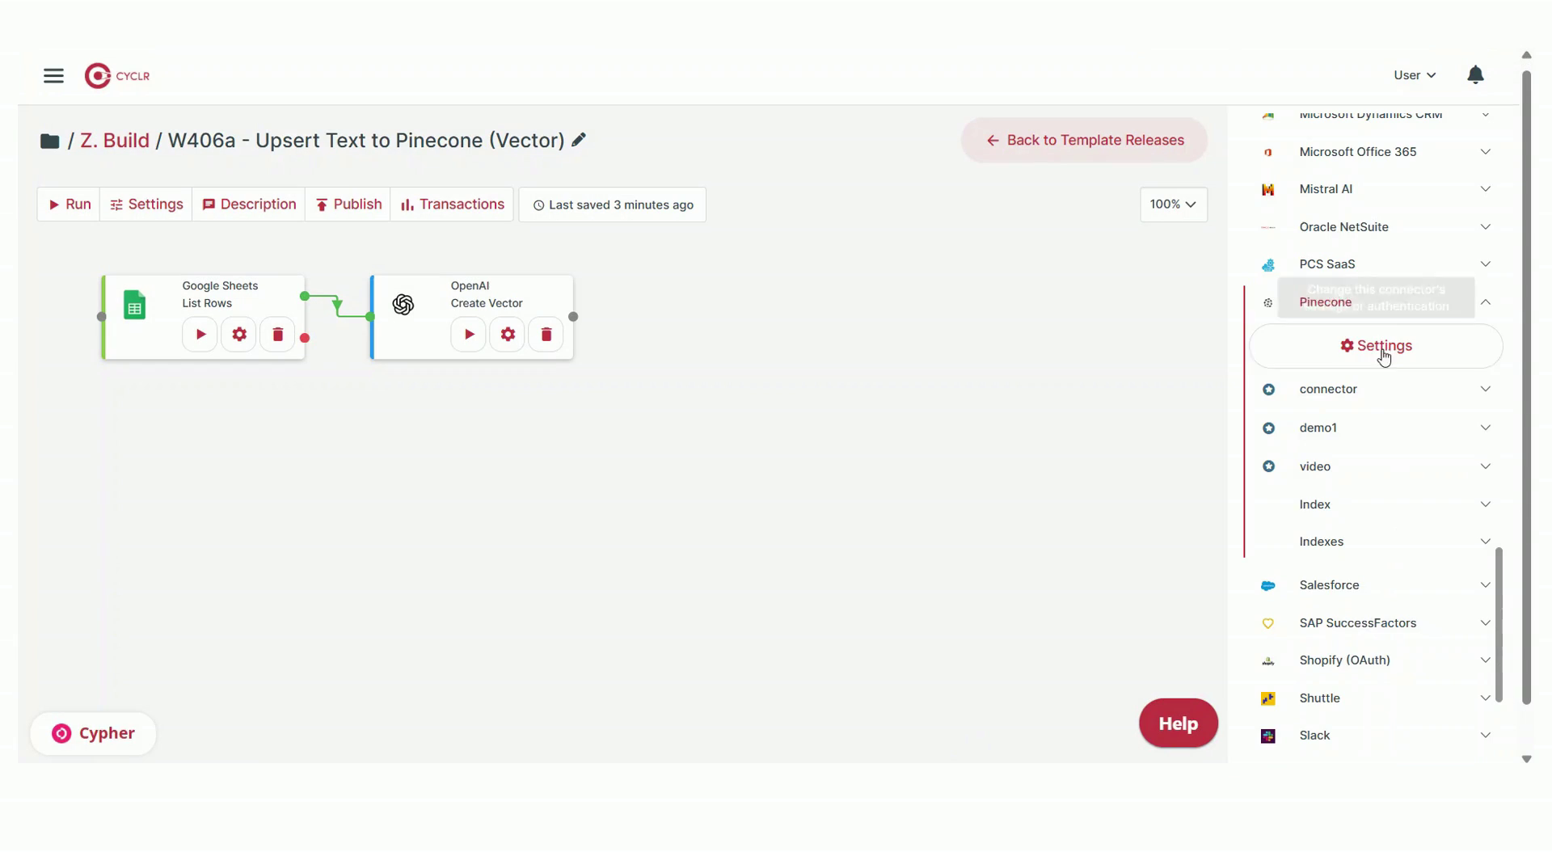
Add a Pinecone Upsert Vectors step from the connector object and link the Create Vector step to it.
click(1382, 392)
click(1373, 464)
drag(1333, 661, 783, 347)
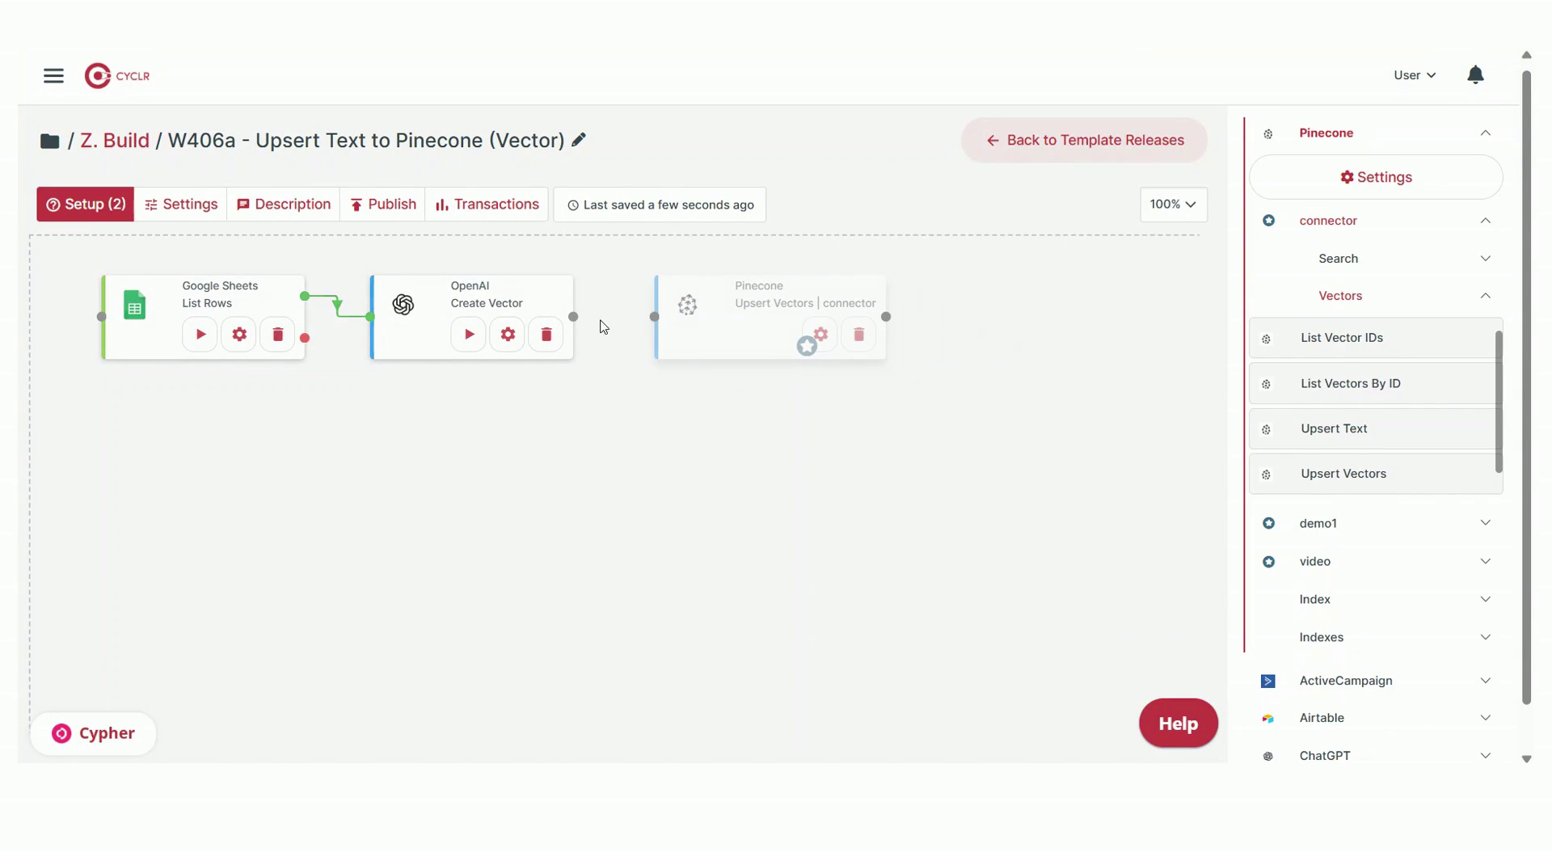
drag(657, 323, 655, 317)
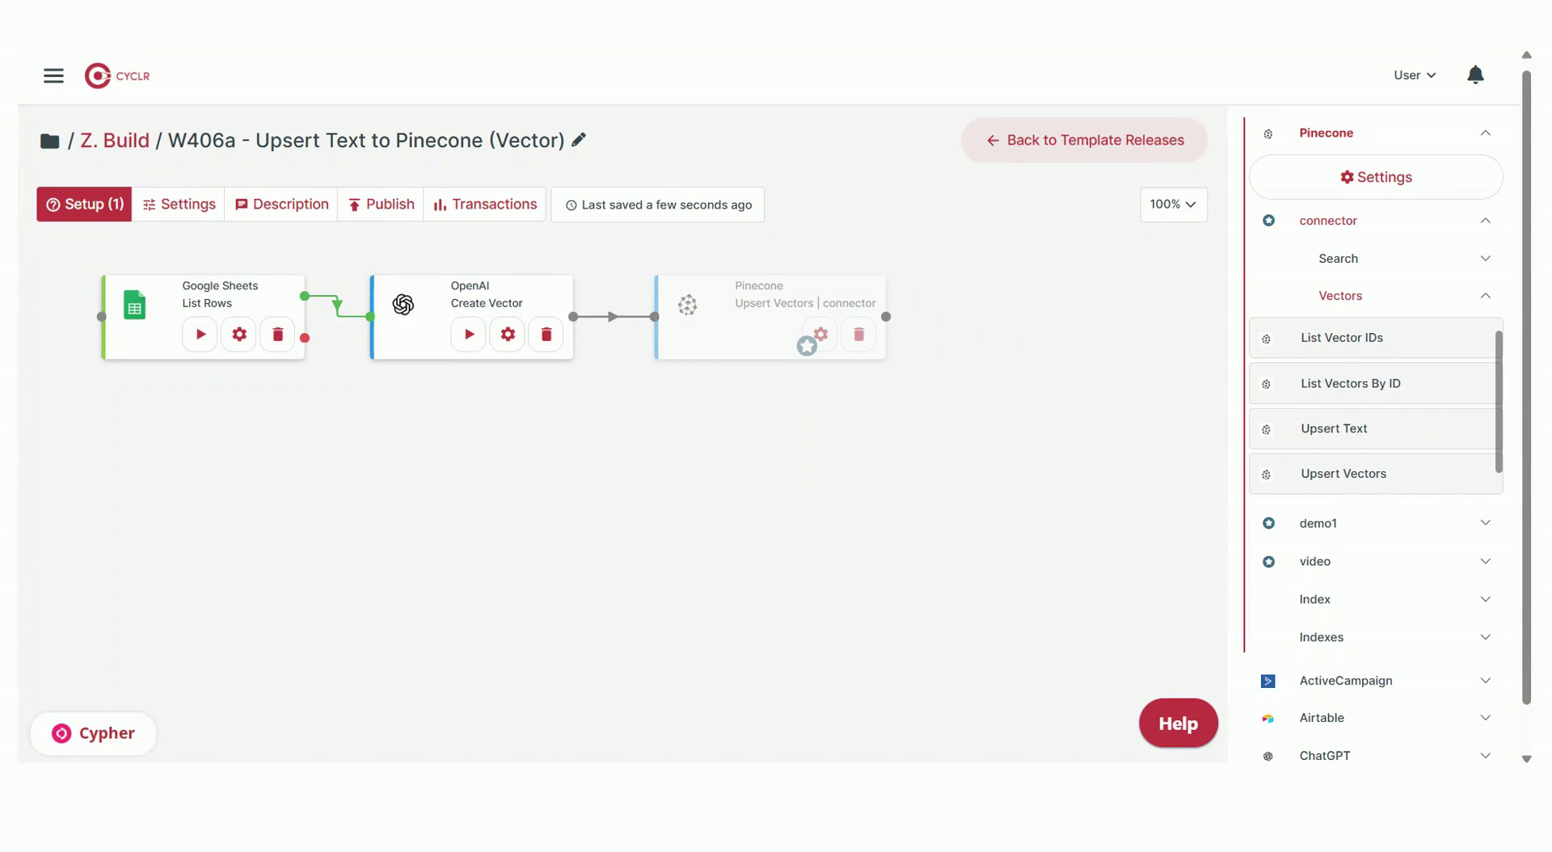
In the Upsert Vectors step, set Unpack Vector Values to True and map Vector ID to column A of List Rows.
click(820, 334)
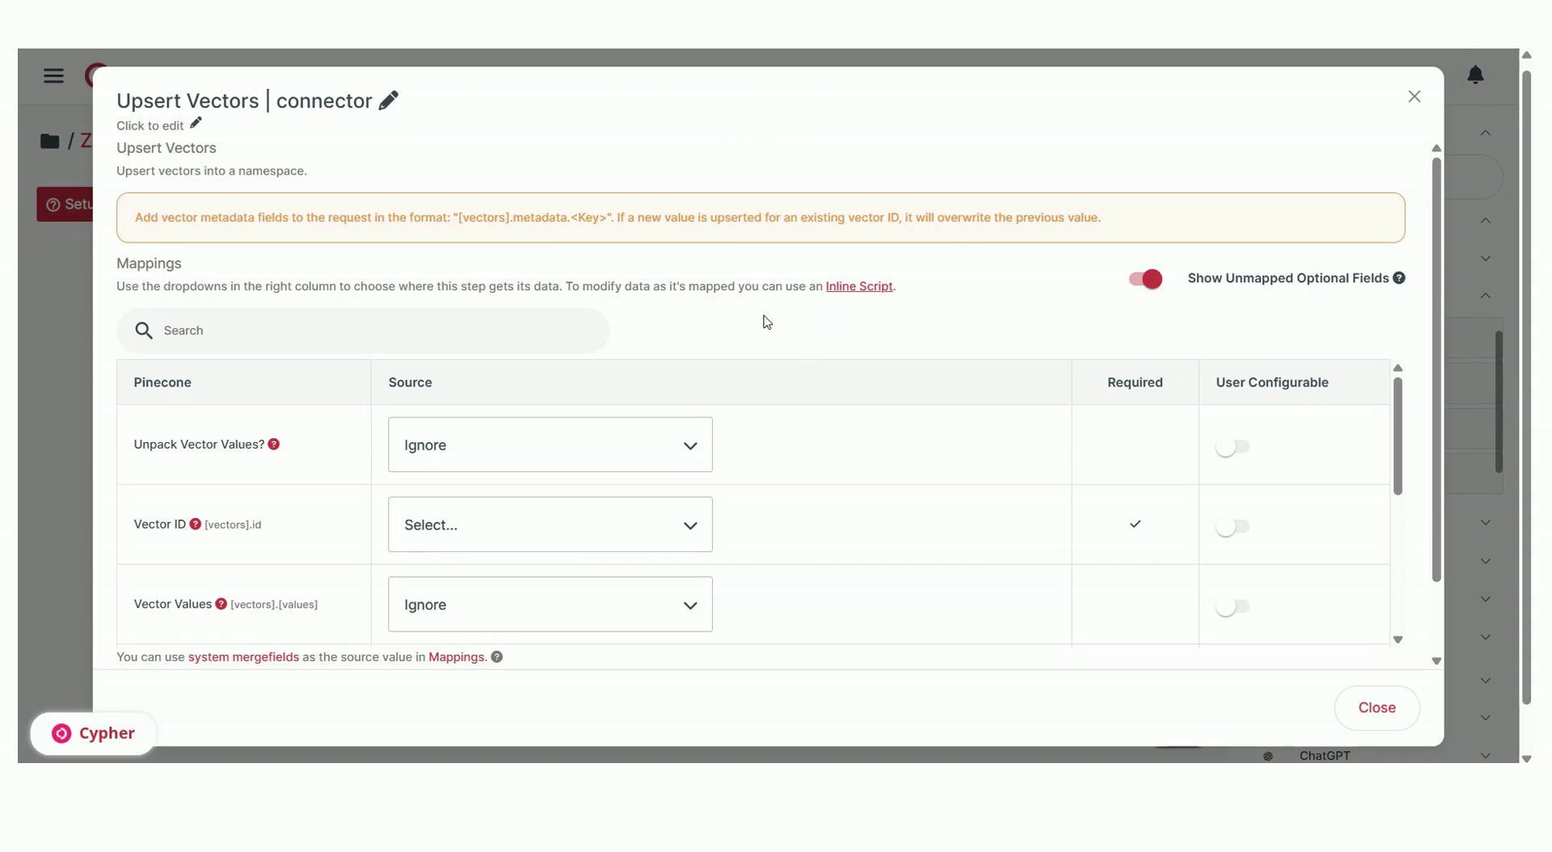
click(682, 456)
click(678, 573)
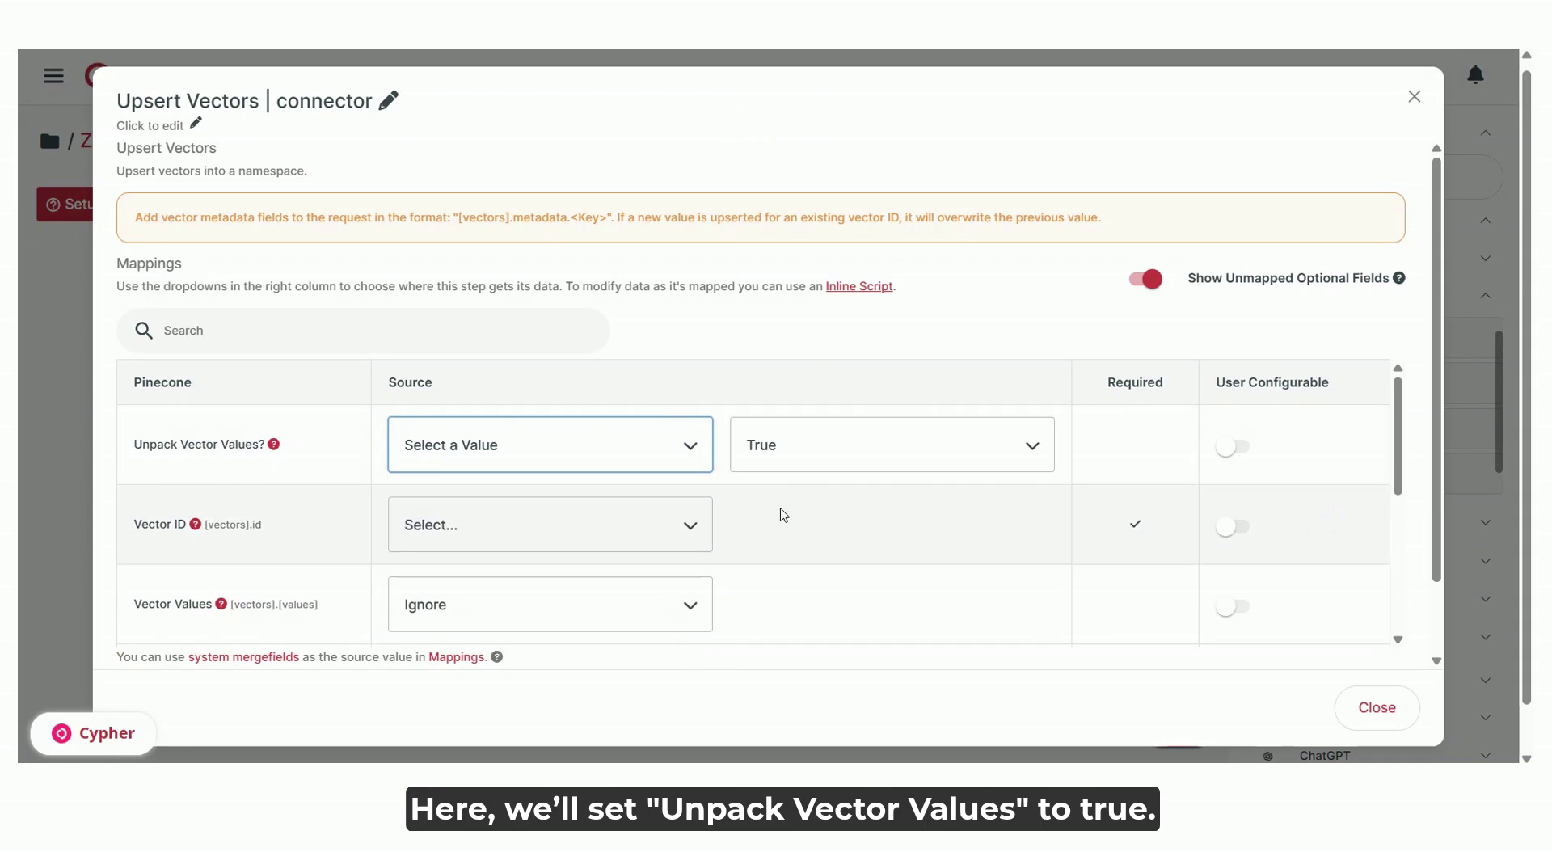
scroll(656, 476, down, 1)
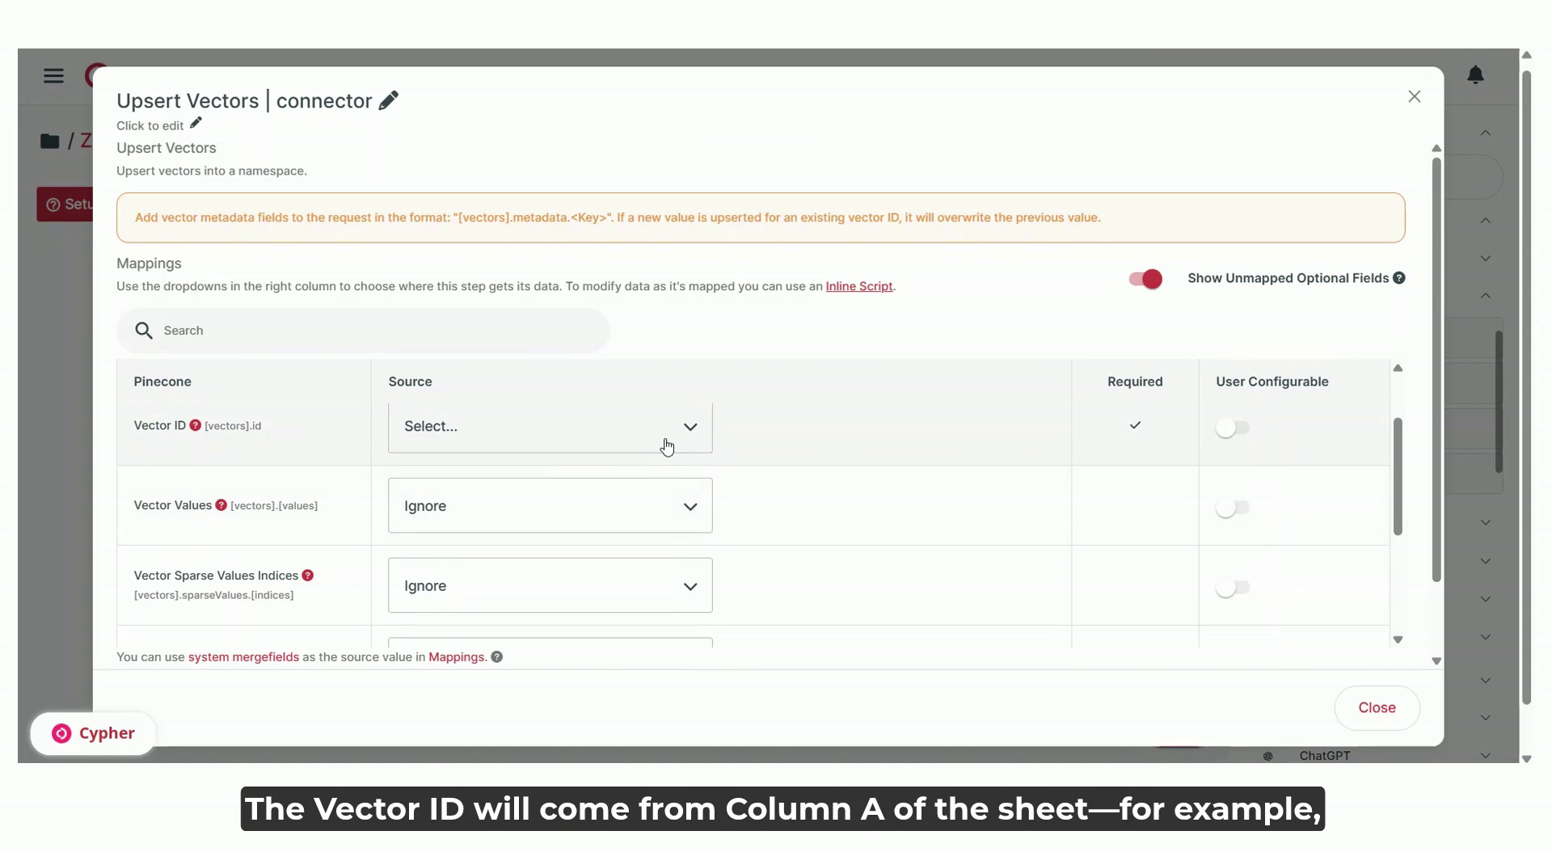
click(666, 446)
click(606, 595)
click(858, 452)
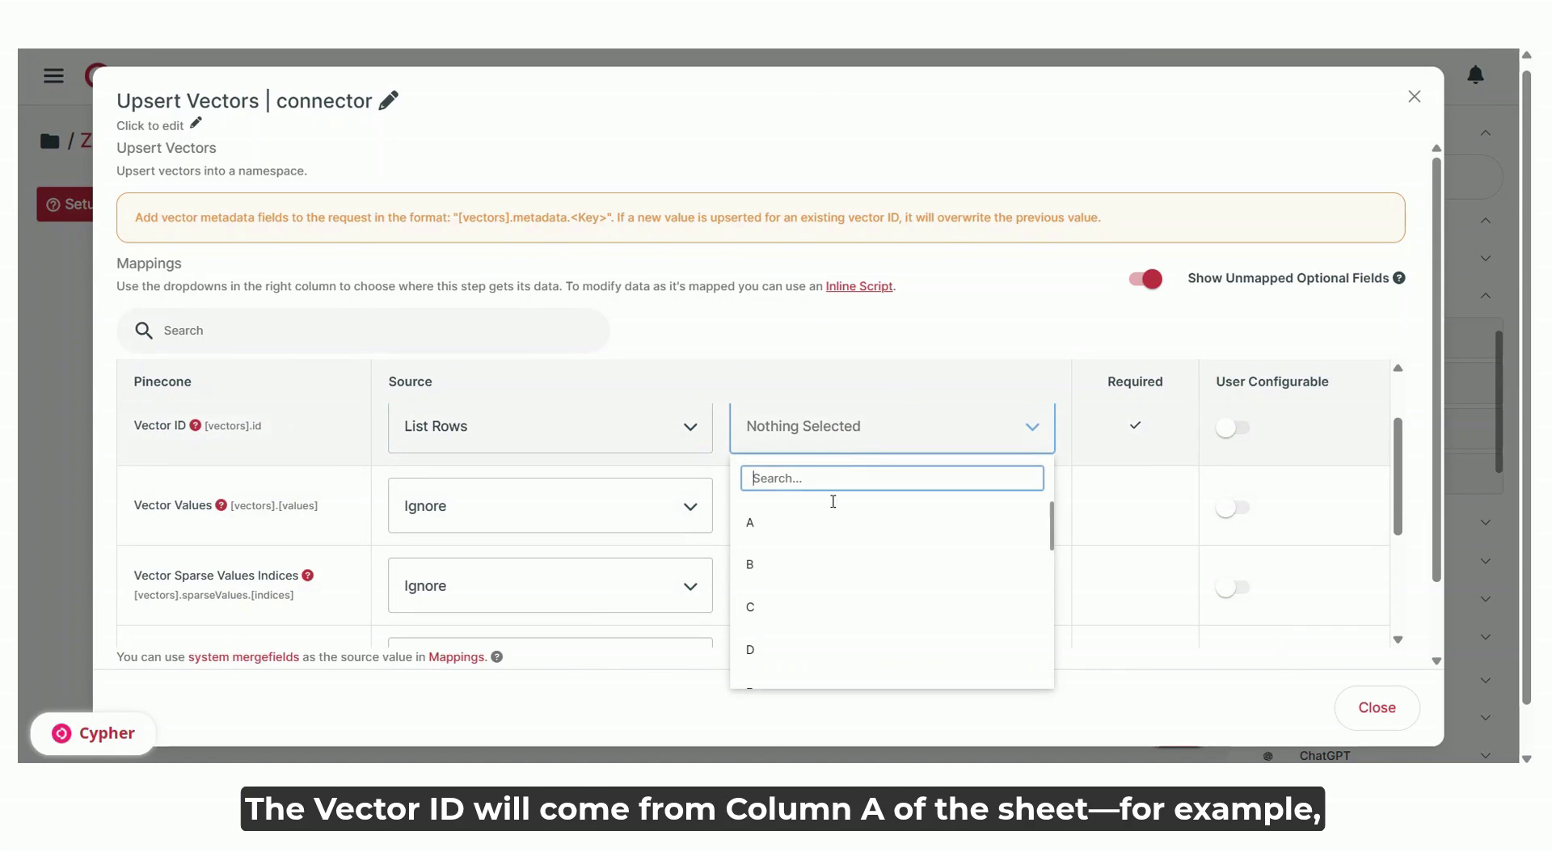
click(808, 529)
Map the Upsert Vectors step's Vector Values to the Embedding field of Create Vector.
click(659, 517)
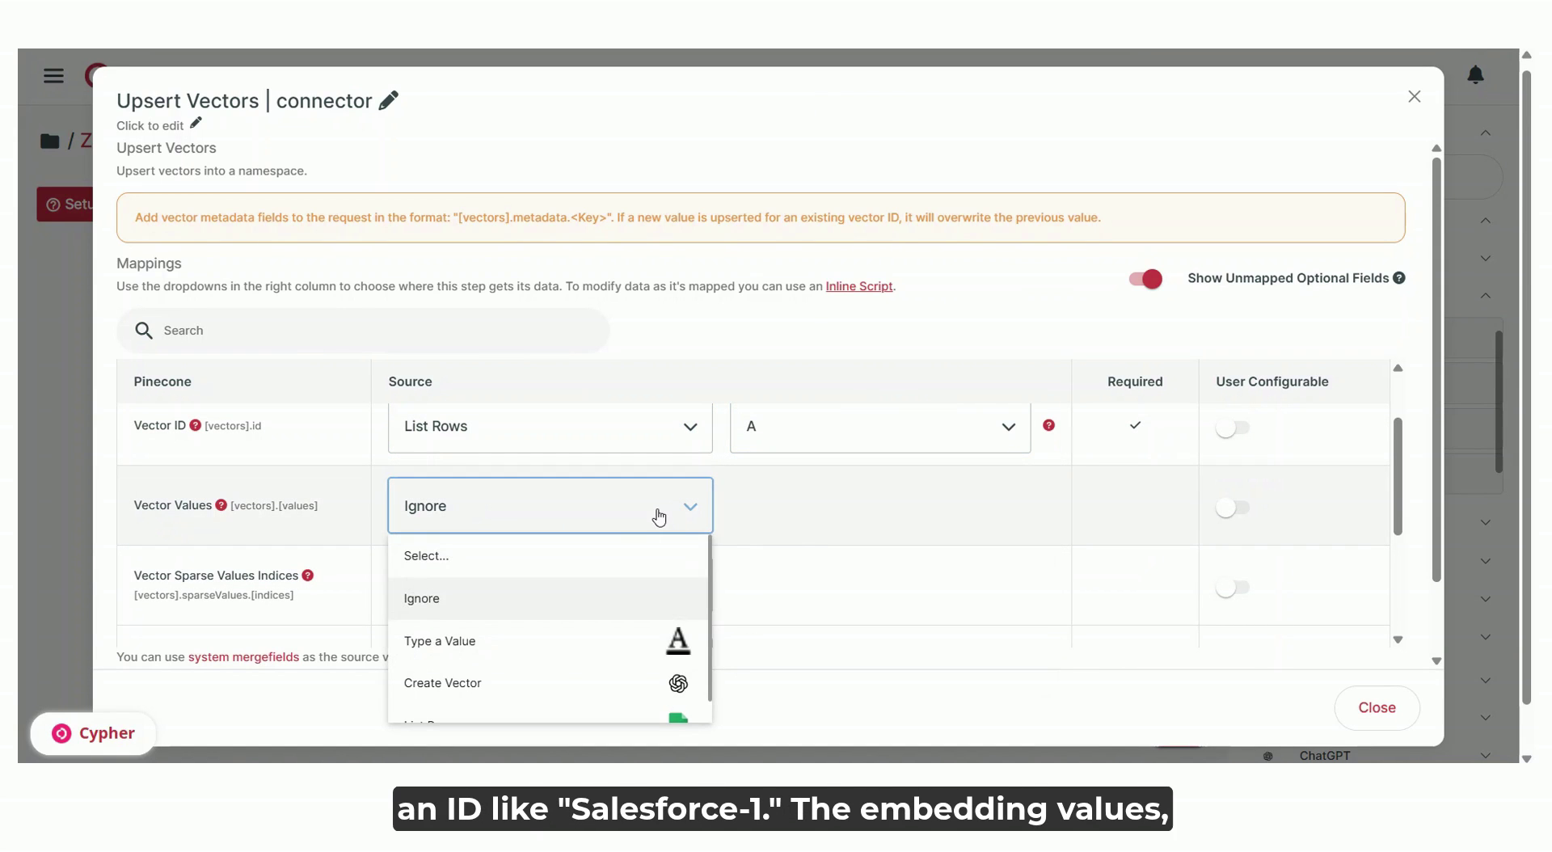
click(555, 685)
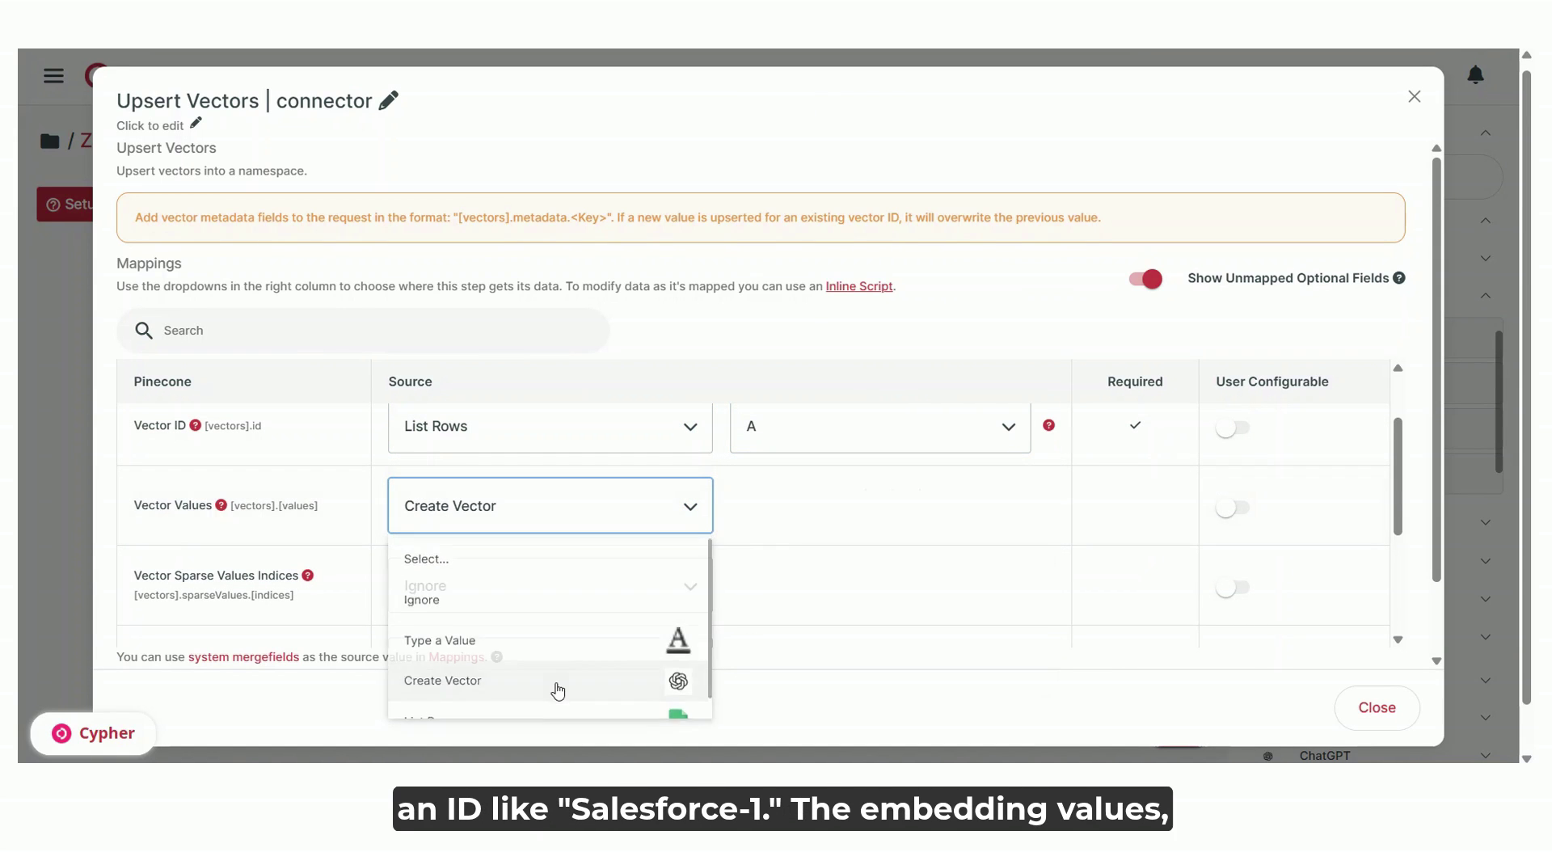
click(873, 521)
click(832, 599)
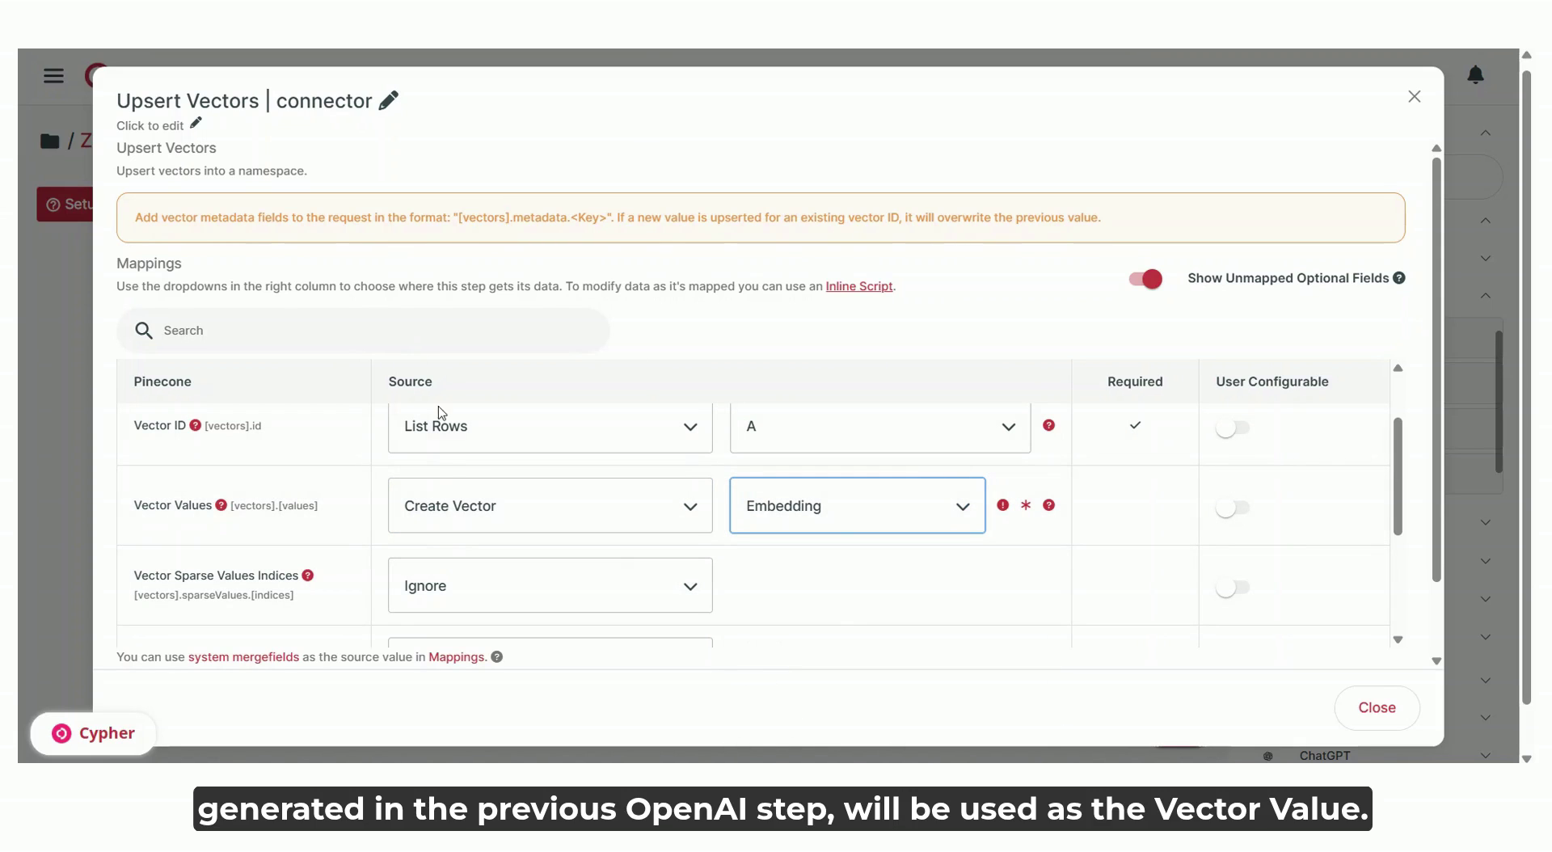
Map the Text metadata field of Upsert Vectors to column B of List Rows and close the setup.
scroll(530, 536, down, 3)
click(677, 612)
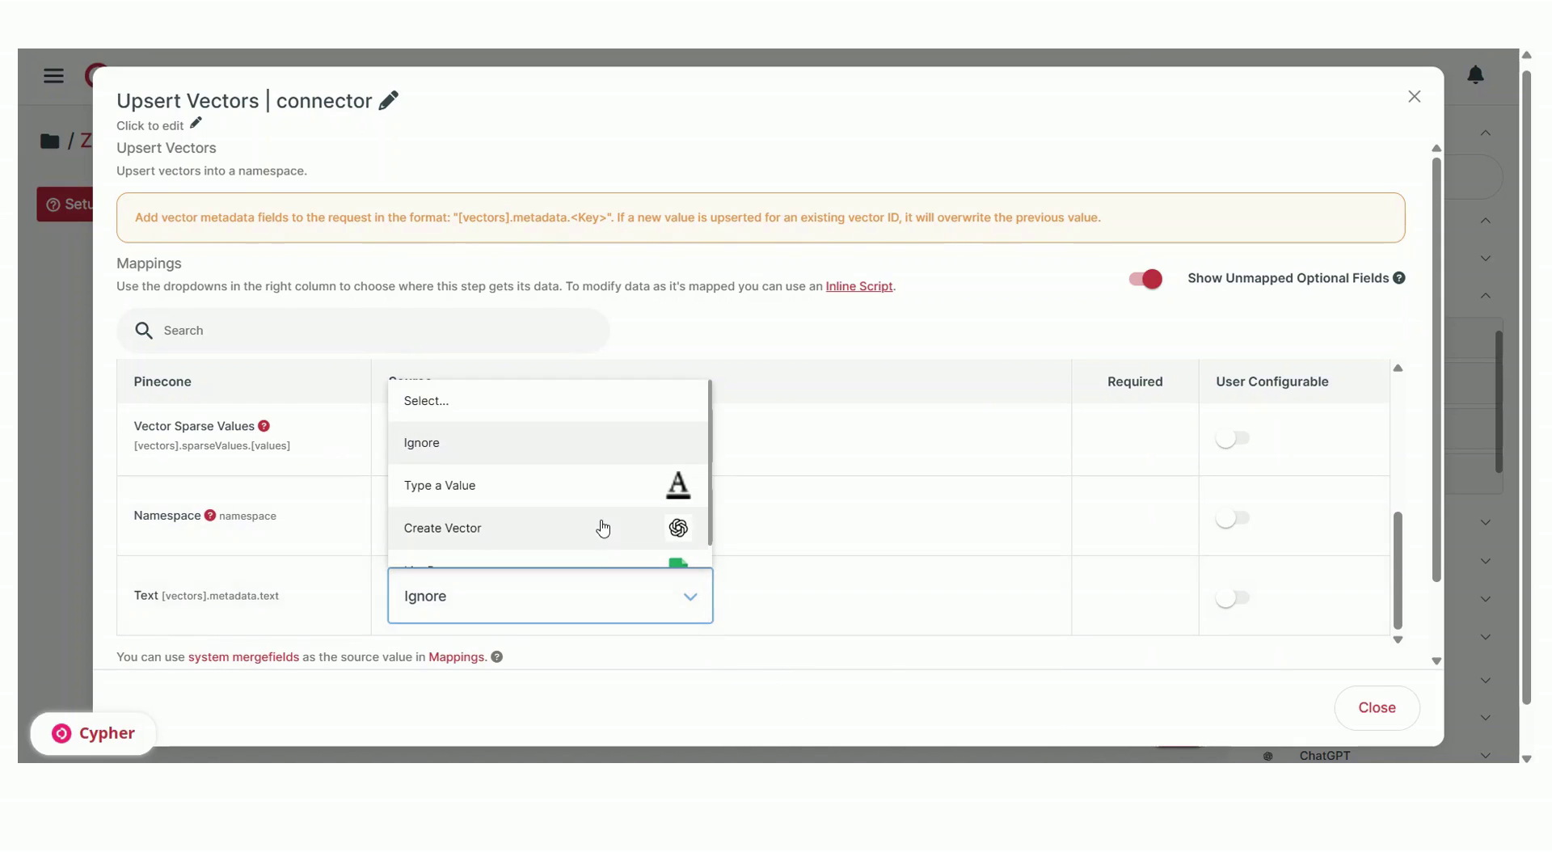
scroll(602, 527, down, 1)
click(565, 547)
click(825, 602)
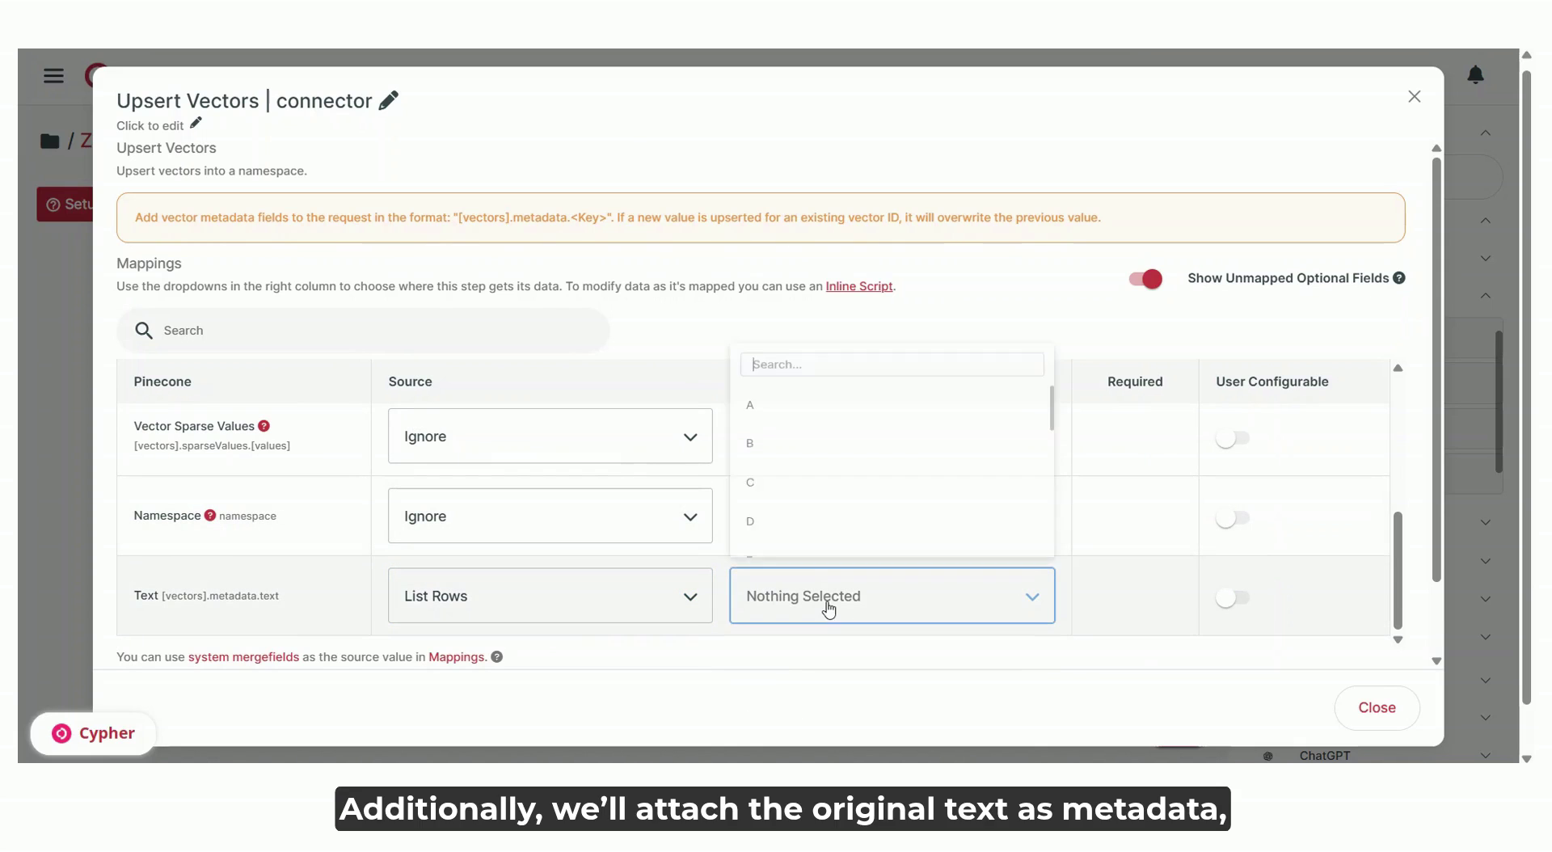
click(787, 459)
click(1377, 707)
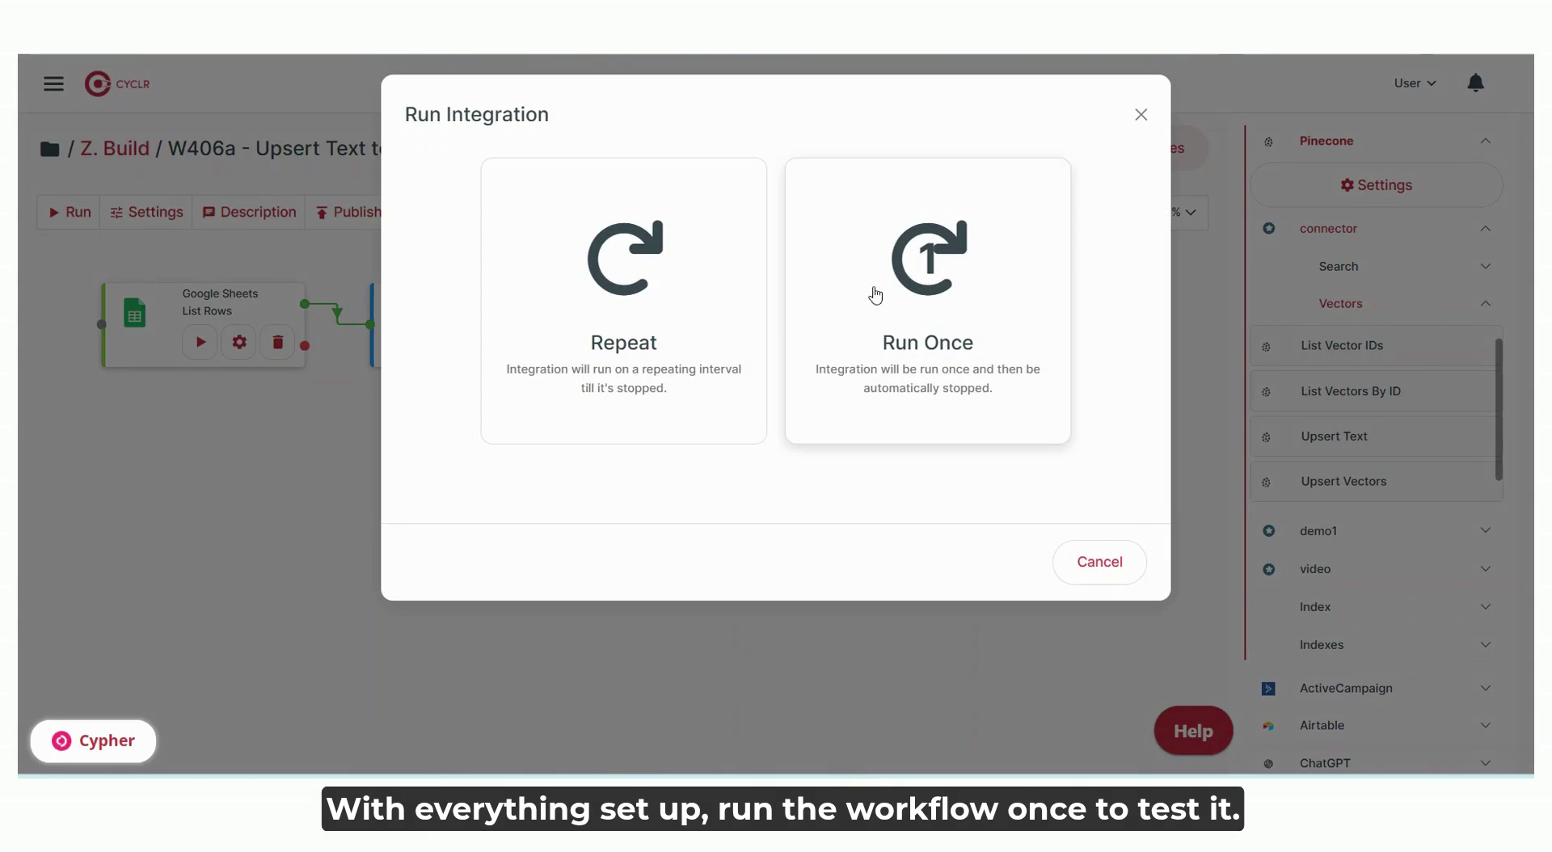
Run the integration once, switch to Pinecone and check the records stored in the connector index.
click(911, 285)
click(1064, 294)
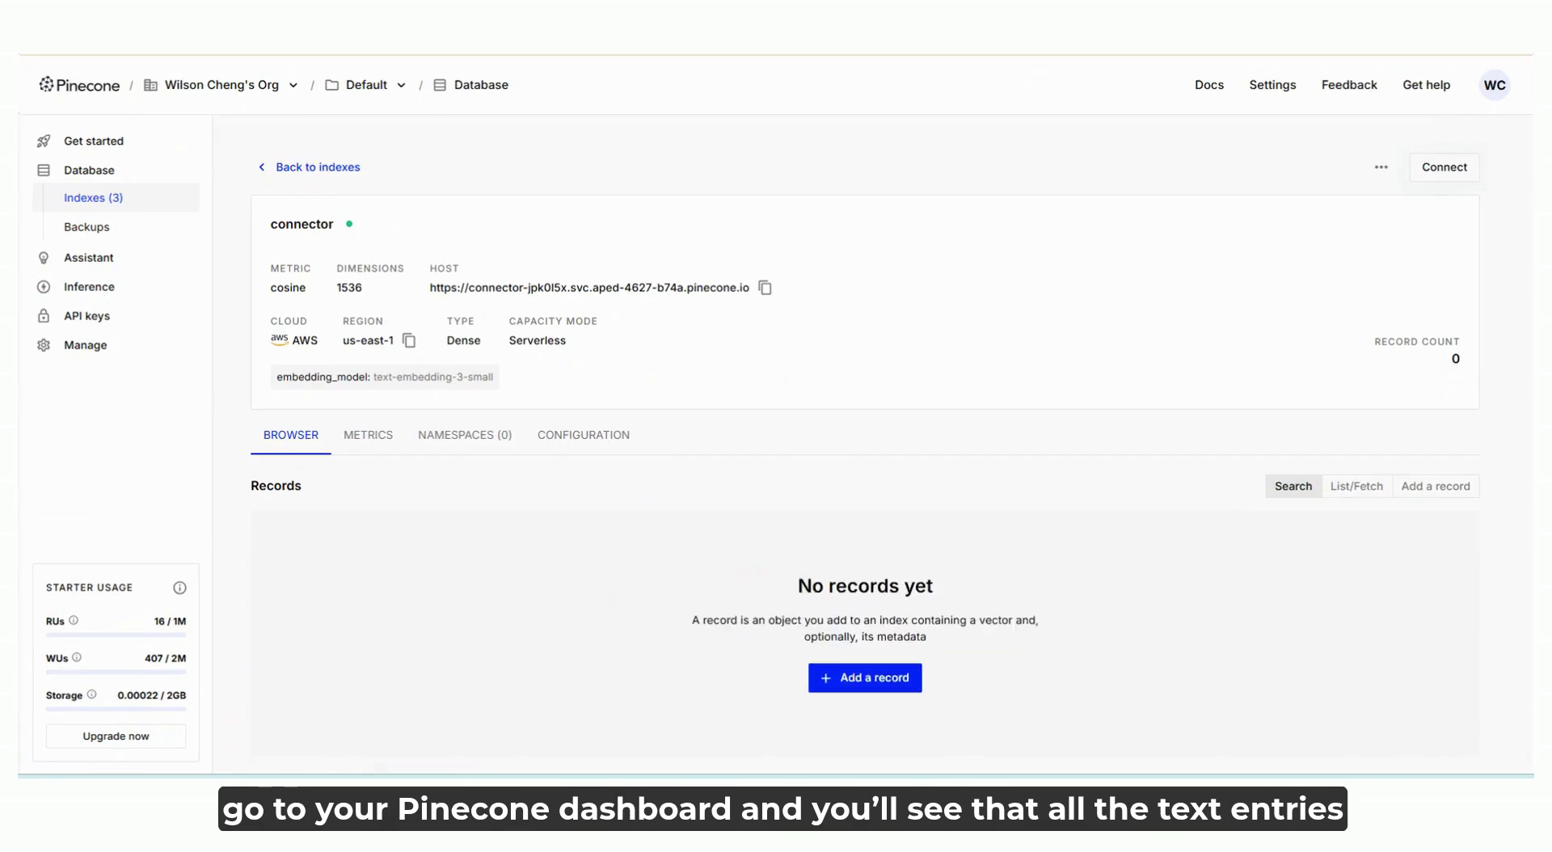
scroll(670, 606, down, 8)
scroll(669, 606, down, 8)
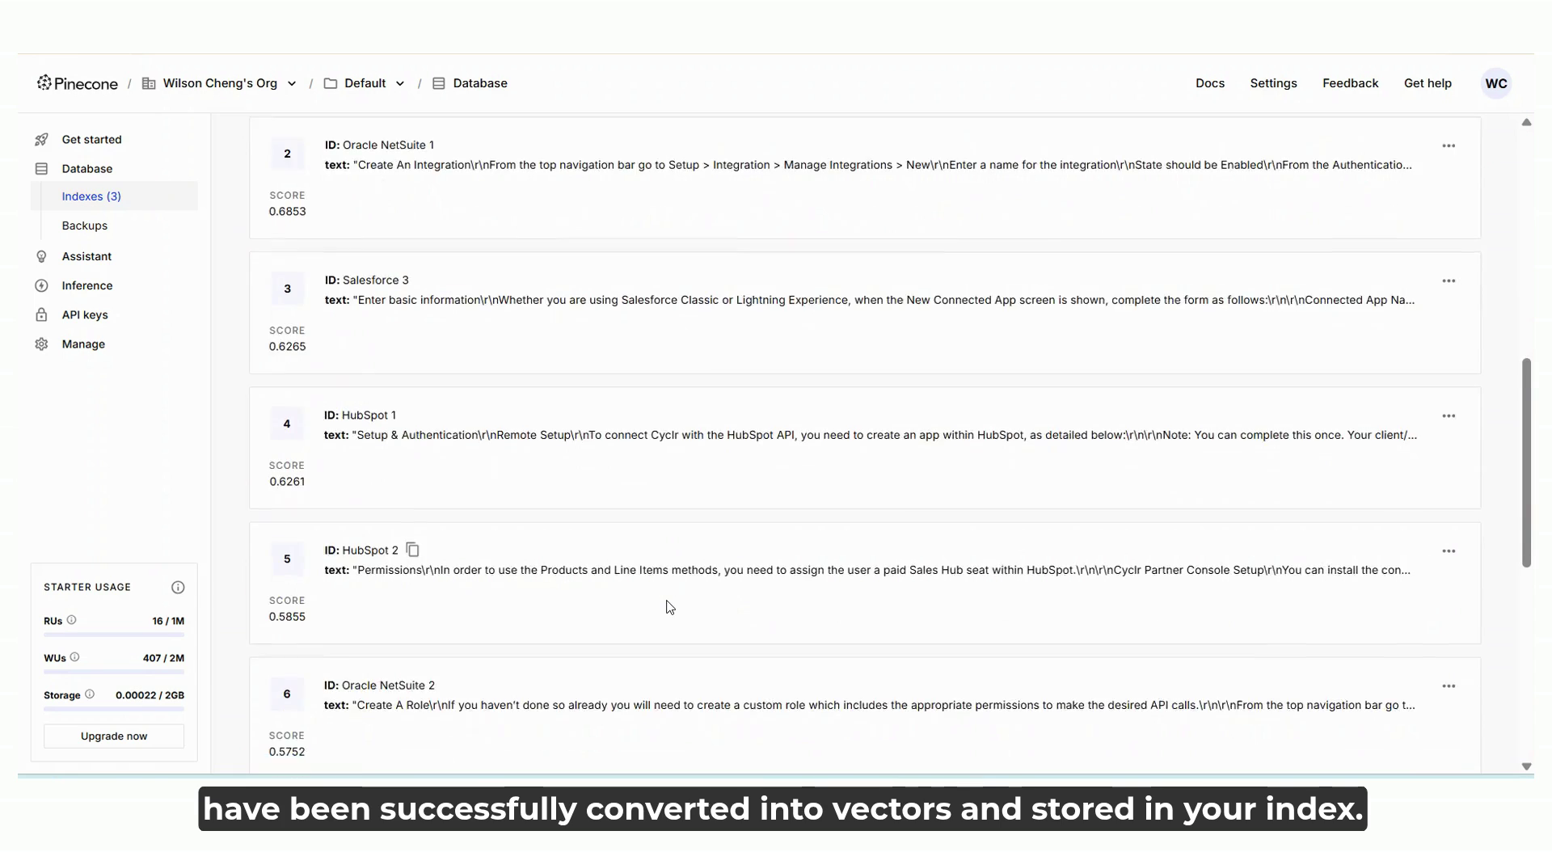
Check the remaining Pinecone records, then switch to Google Sheets and review the two questions in the Question sheet.
scroll(670, 606, down, 1)
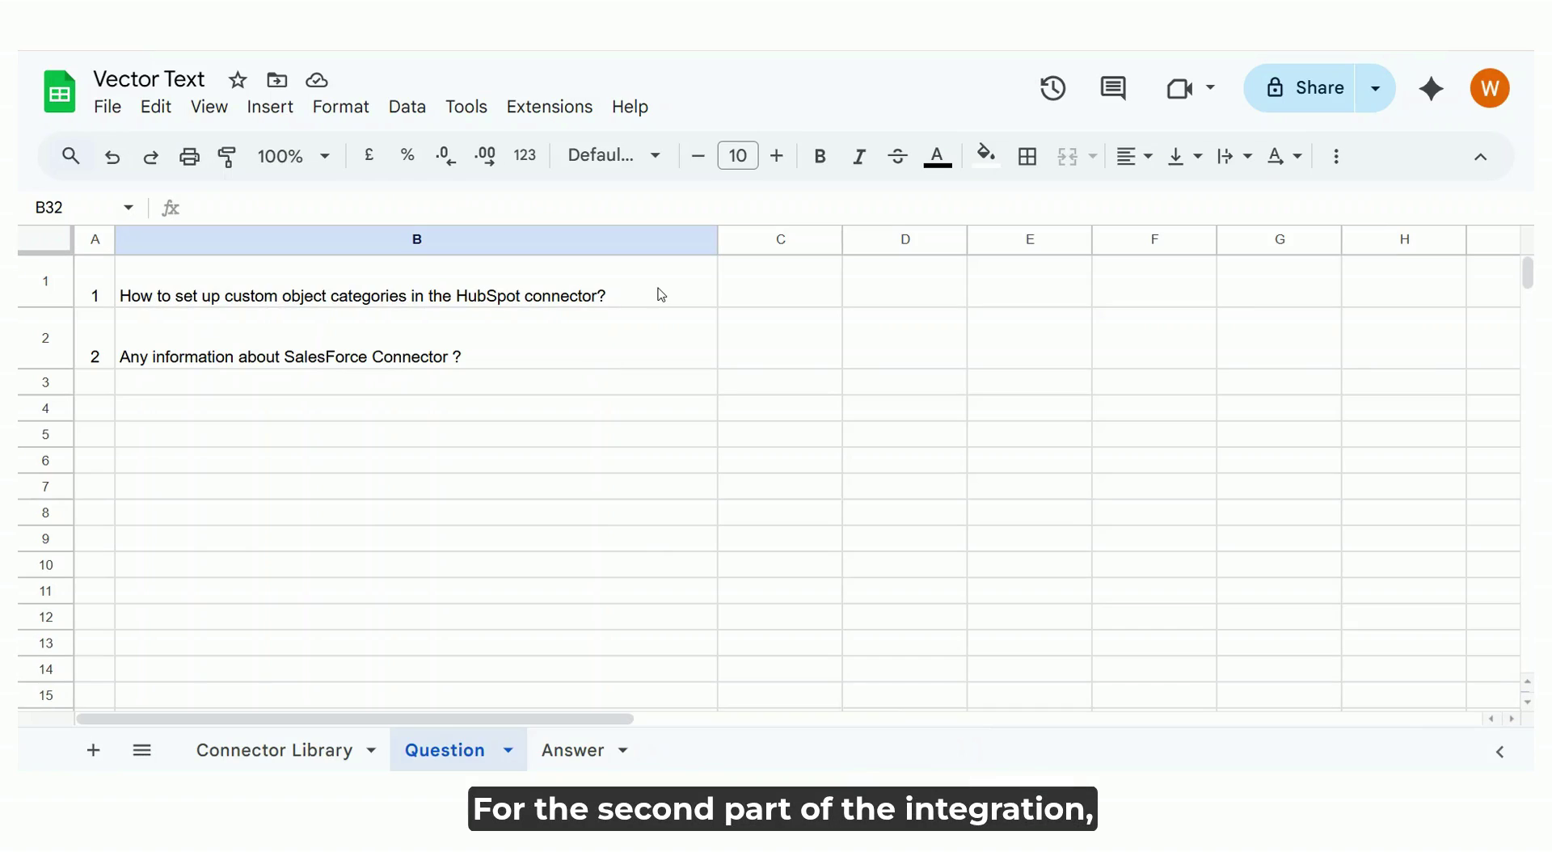
click(662, 295)
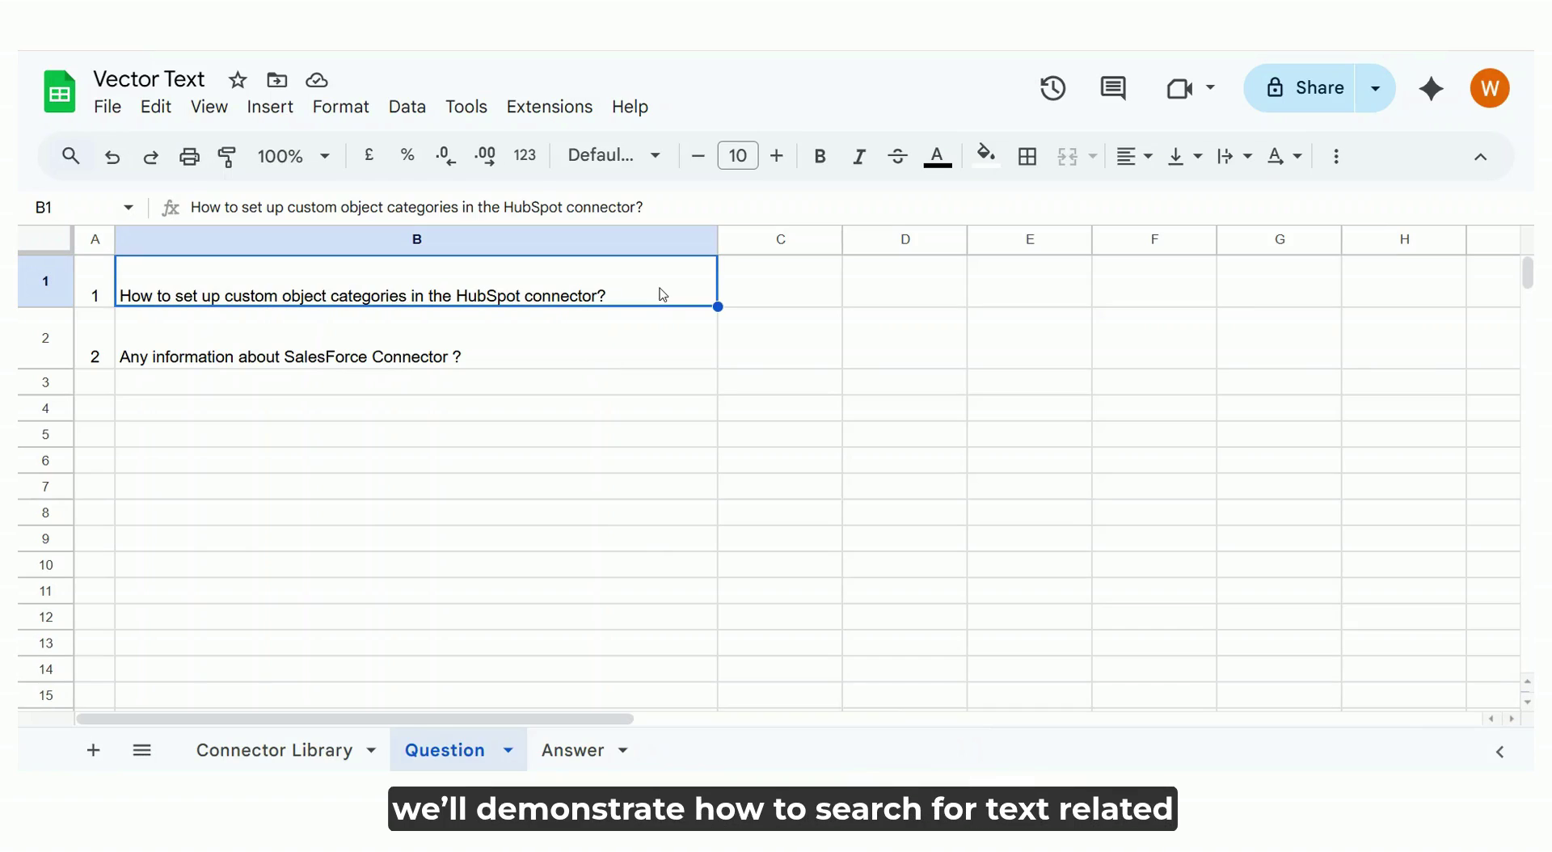
click(655, 357)
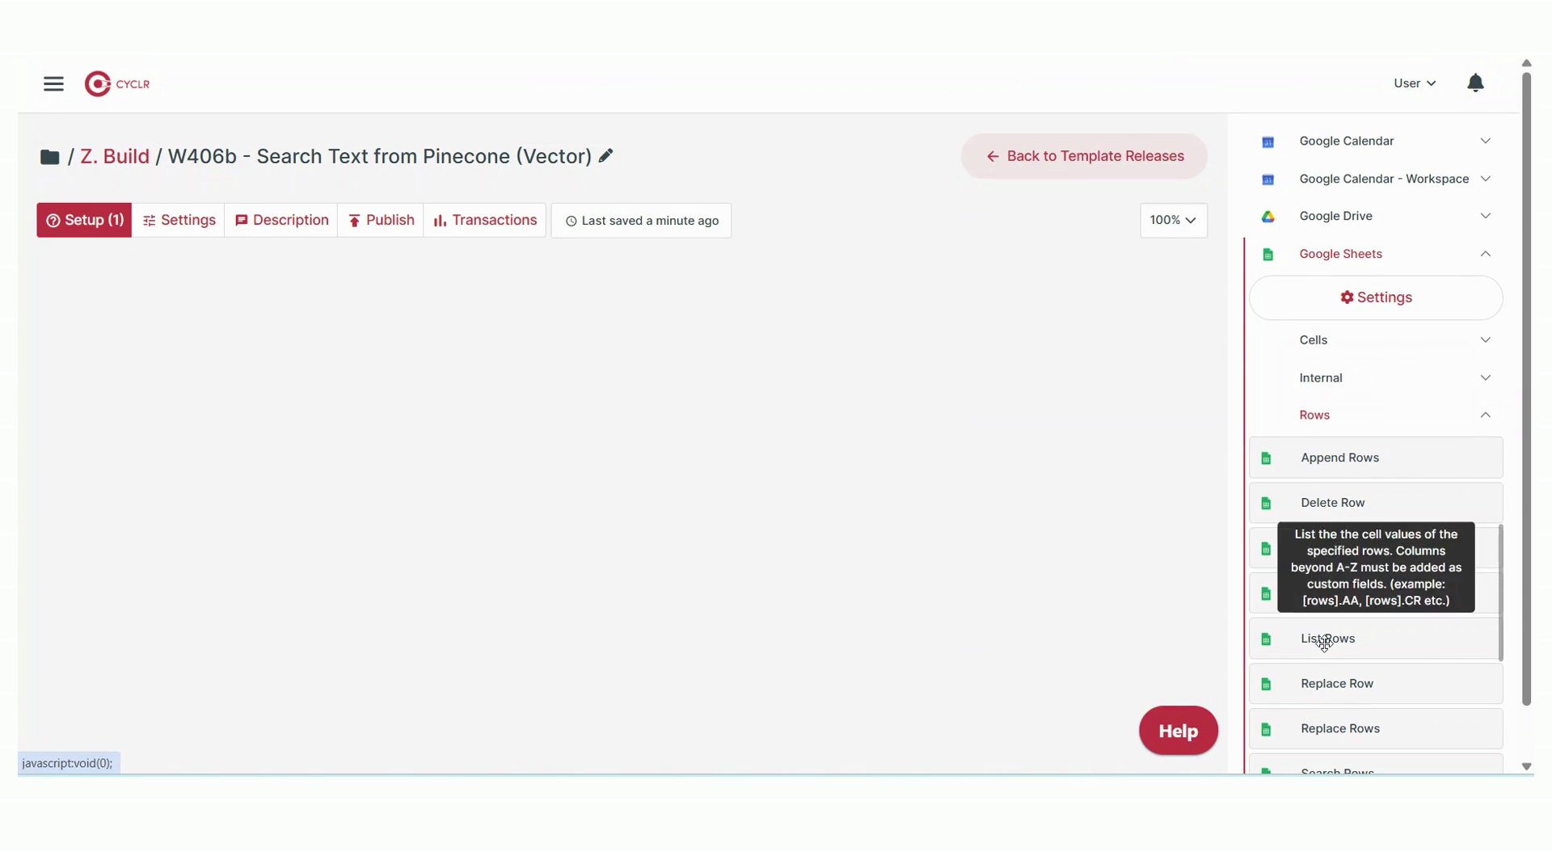
Add a Google Sheets List Rows step to the search workflow and select Vector Text as its spreadsheet.
drag(1326, 638, 190, 352)
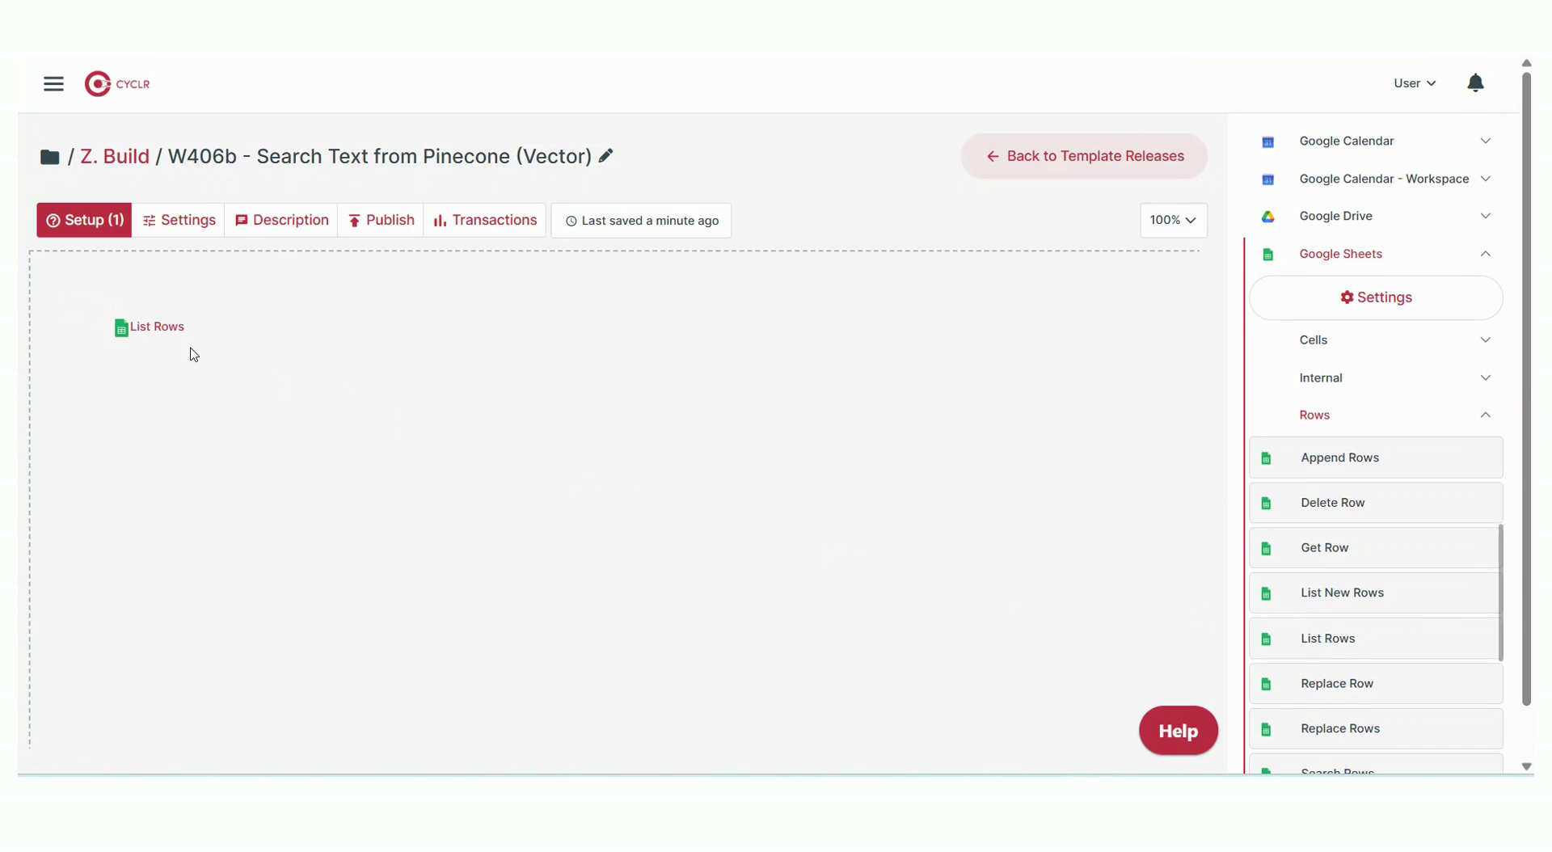
click(212, 344)
click(663, 419)
click(640, 482)
click(929, 242)
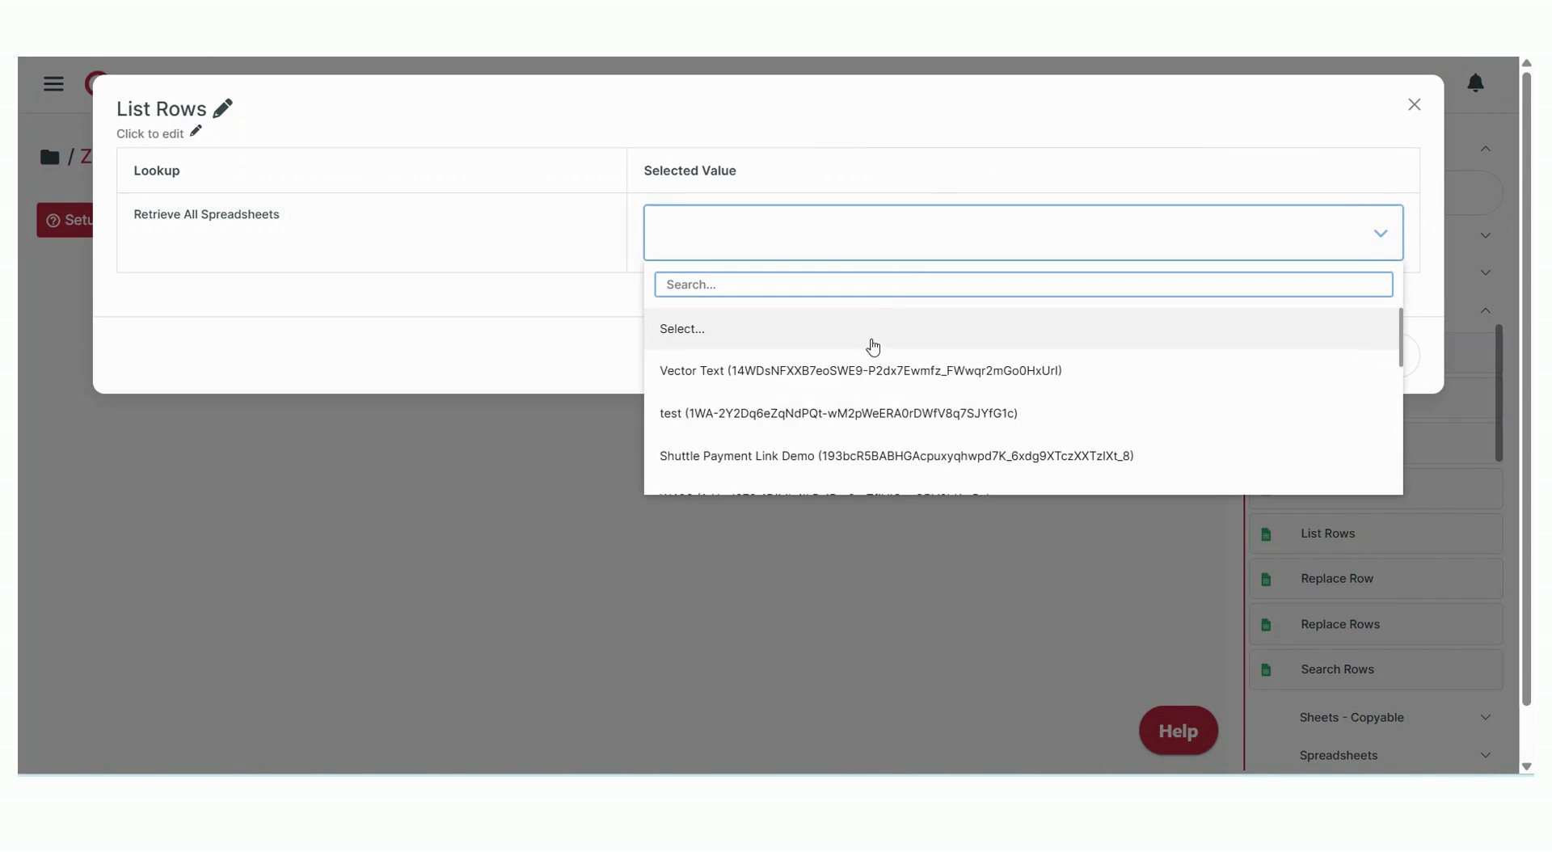
click(869, 370)
Look up and select the sheet name for the List Rows step and close its setup.
click(623, 471)
click(564, 558)
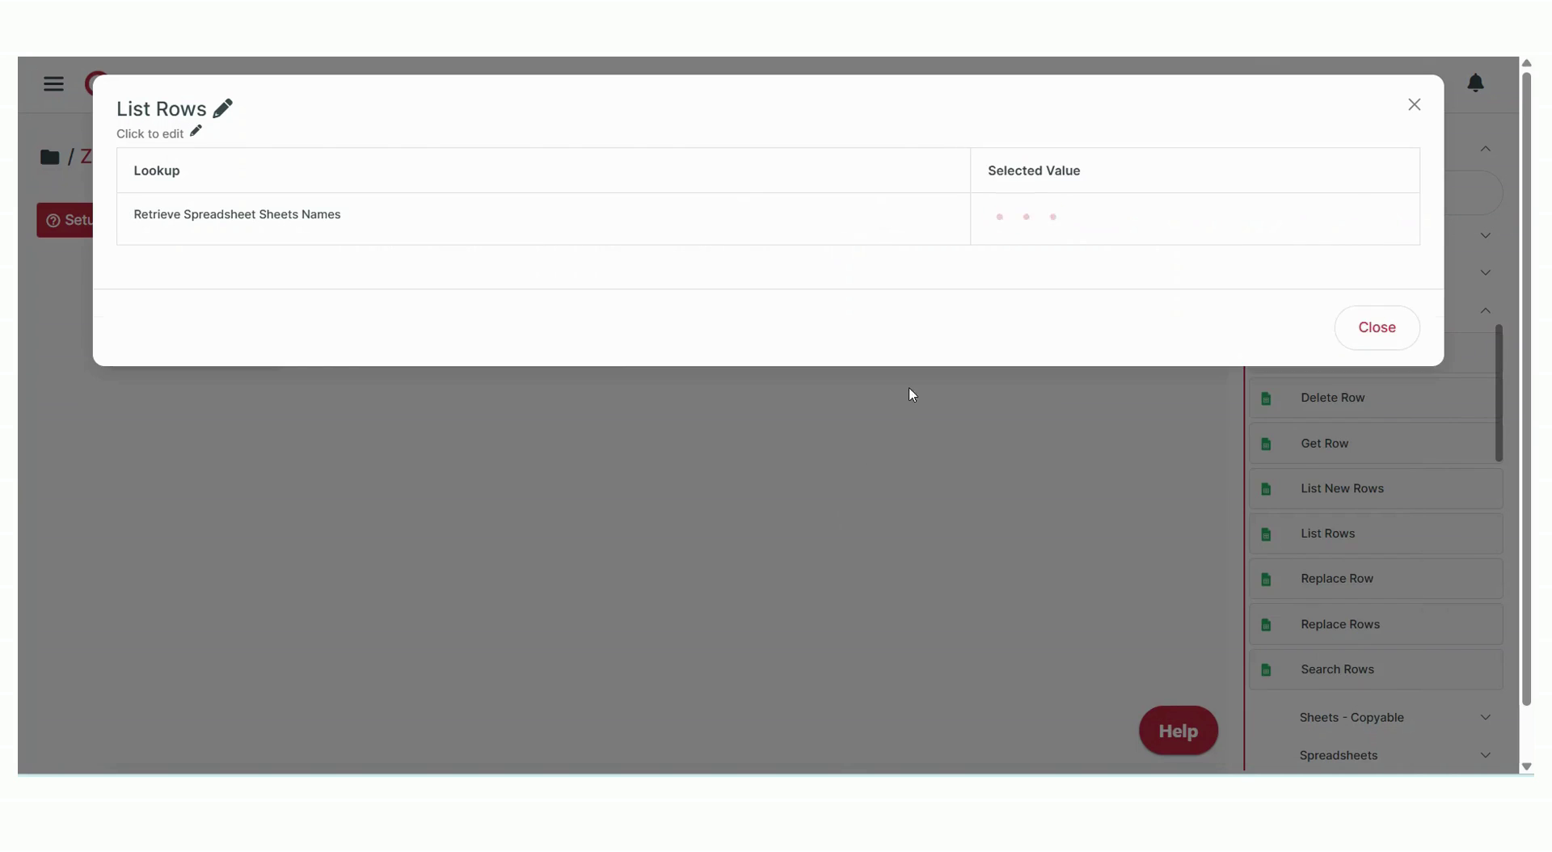
click(790, 412)
click(1374, 720)
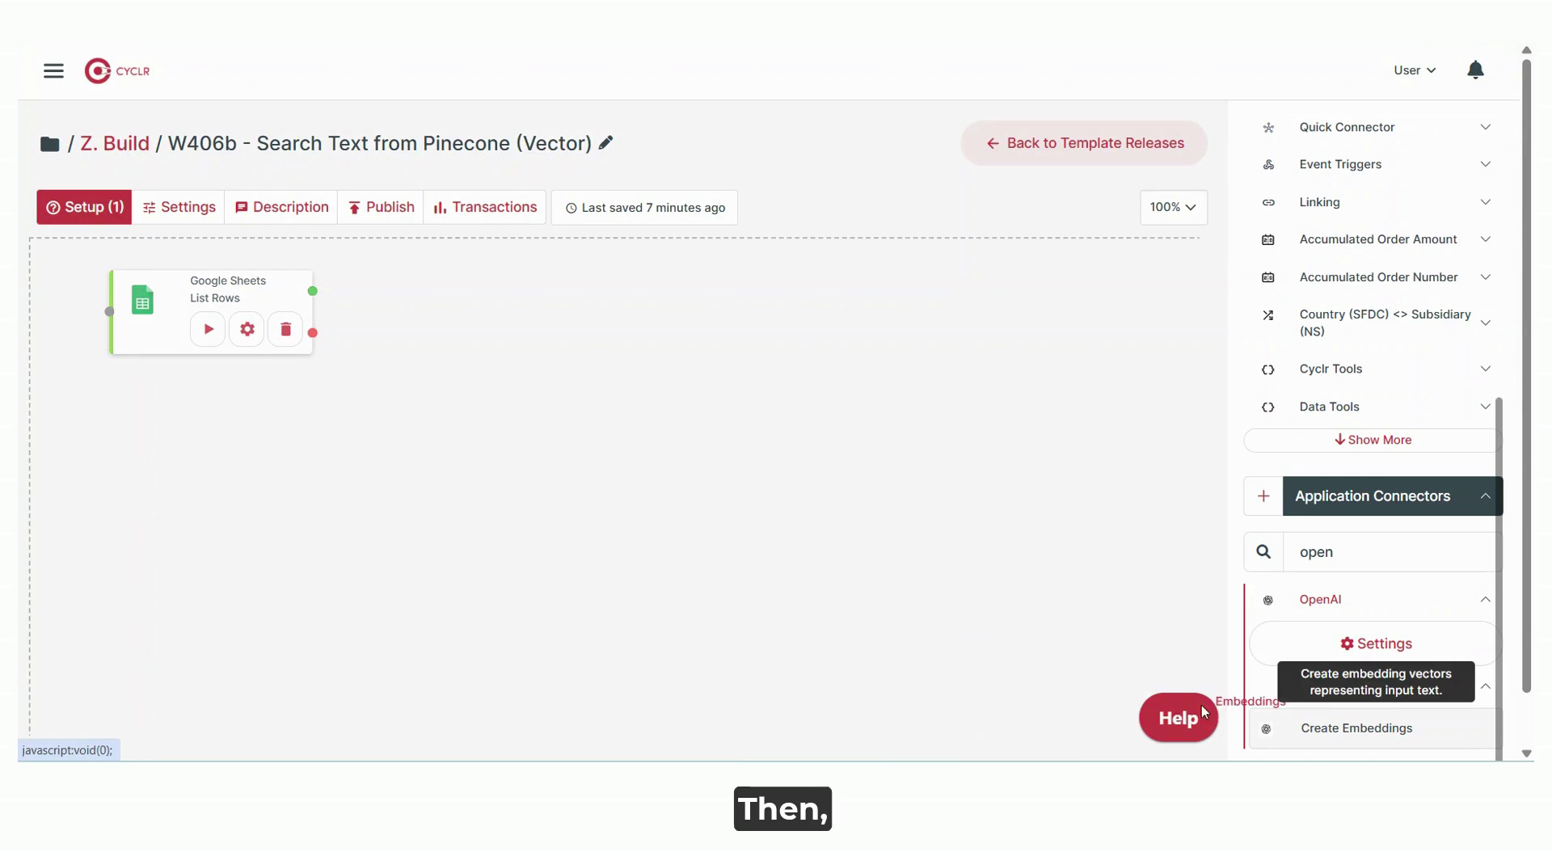
Add an OpenAI Create Embeddings step, connect List Rows to it and set Pack Embeddings to False.
drag(1356, 727, 431, 318)
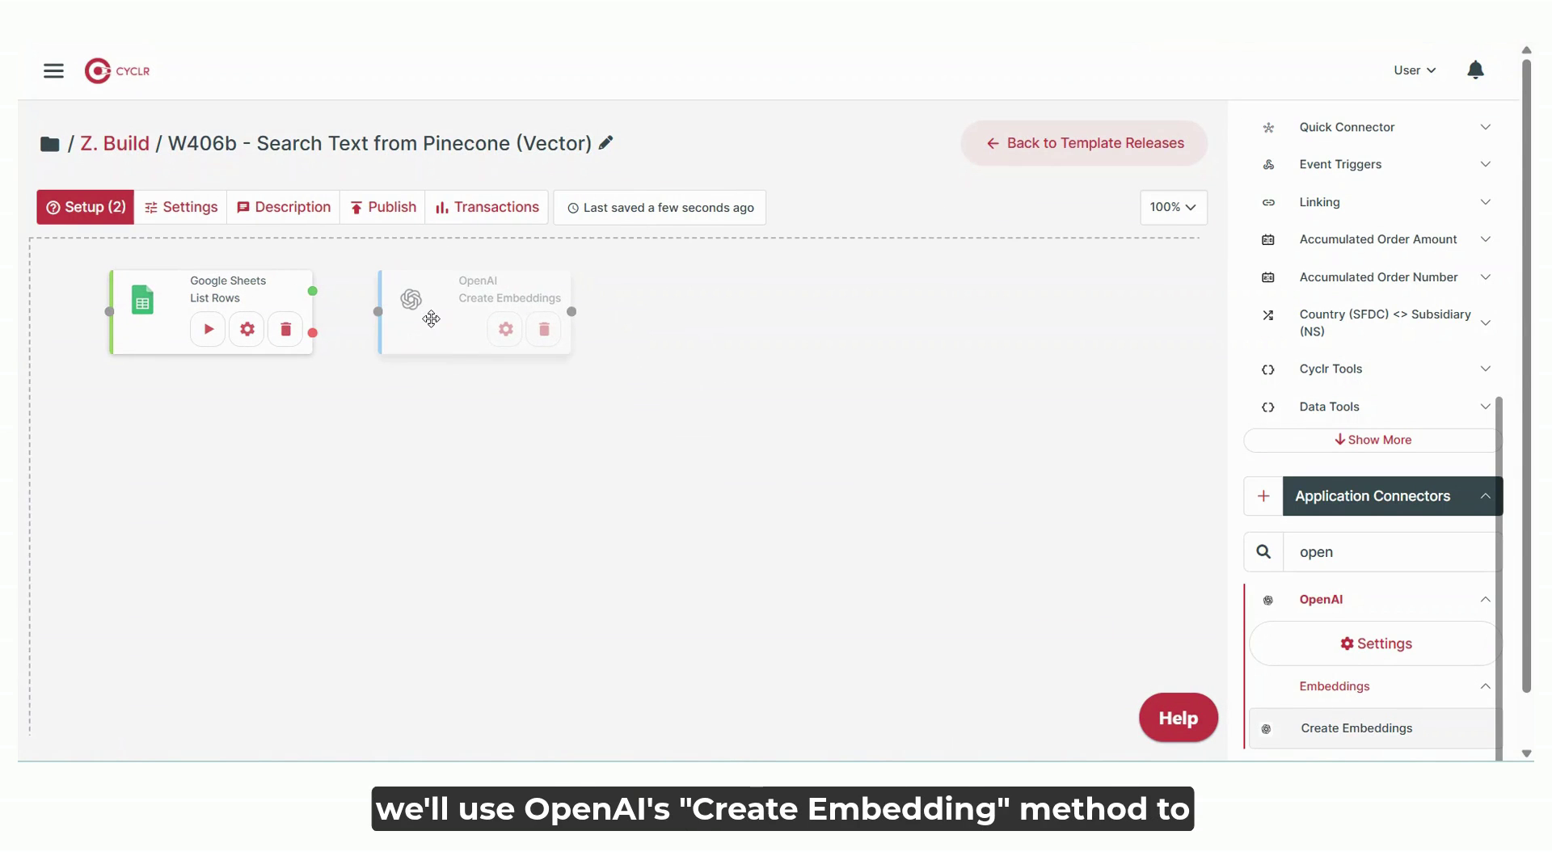
drag(313, 291, 380, 315)
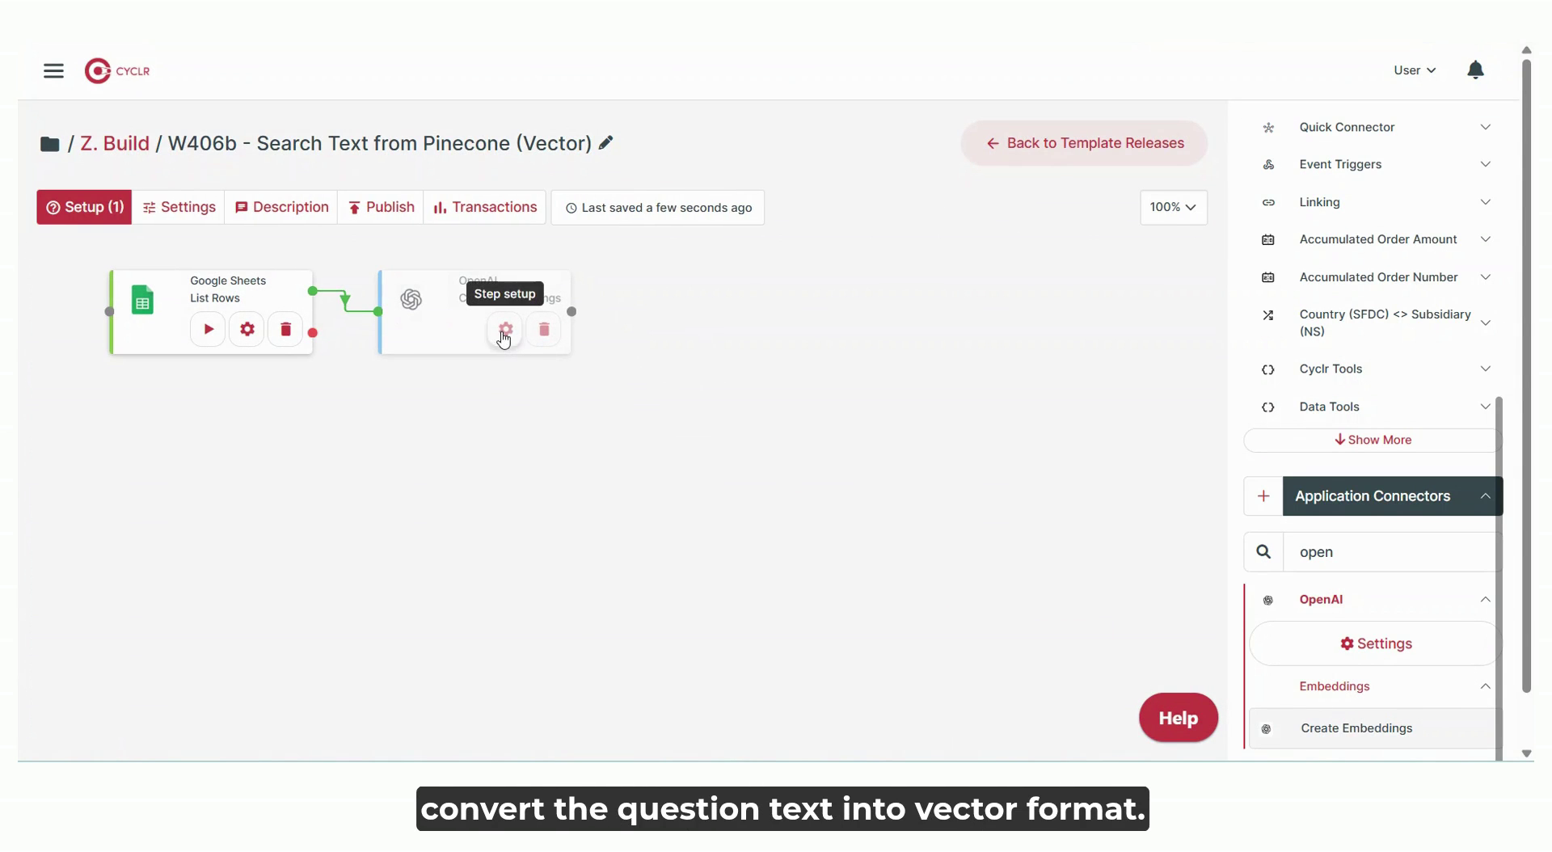
click(505, 329)
click(635, 400)
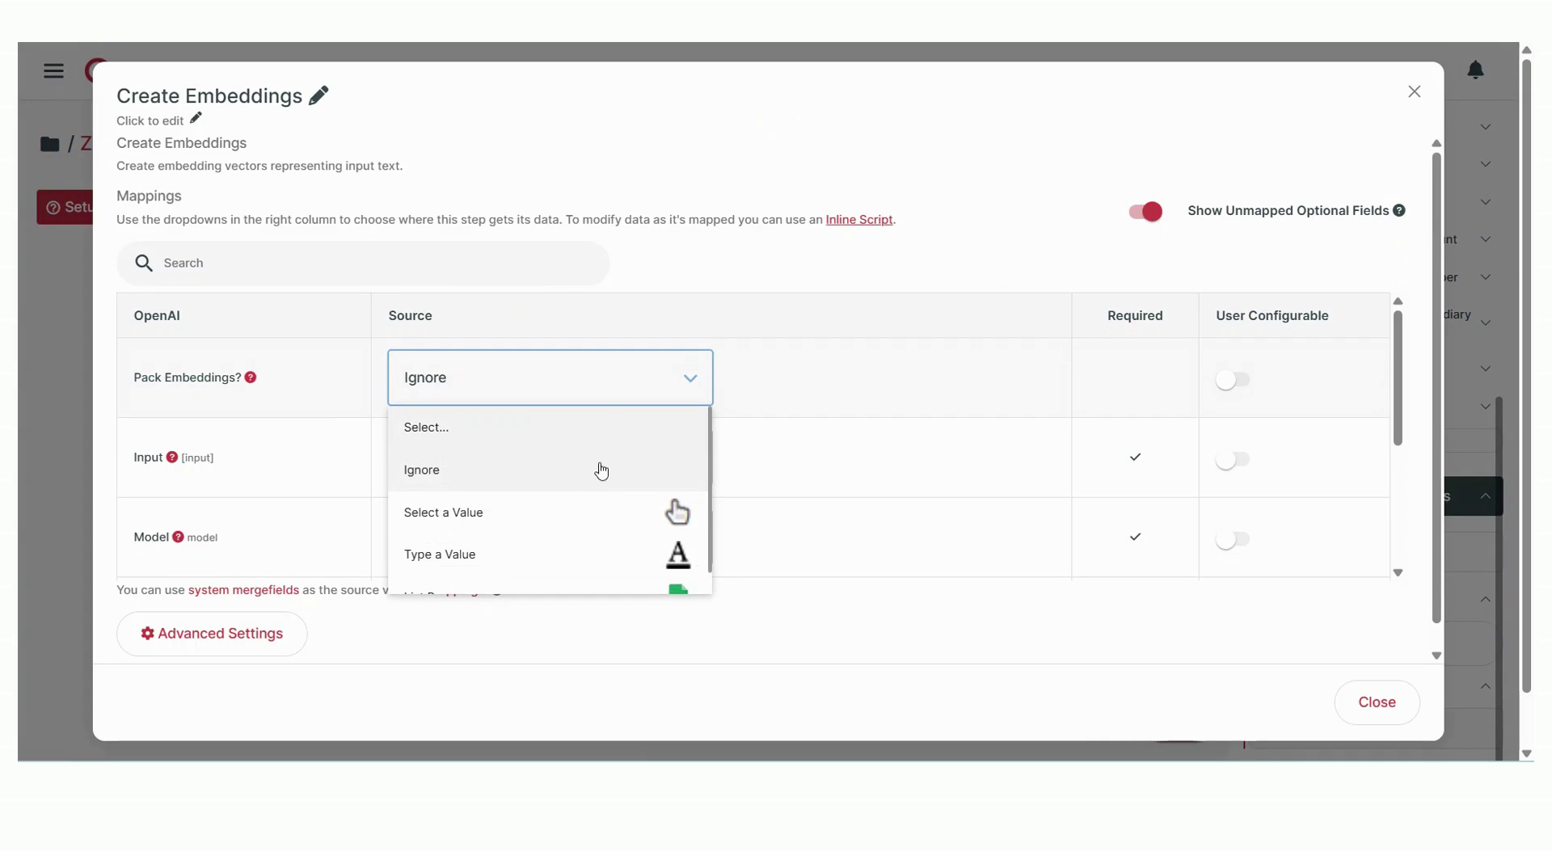
click(589, 513)
click(908, 395)
click(850, 516)
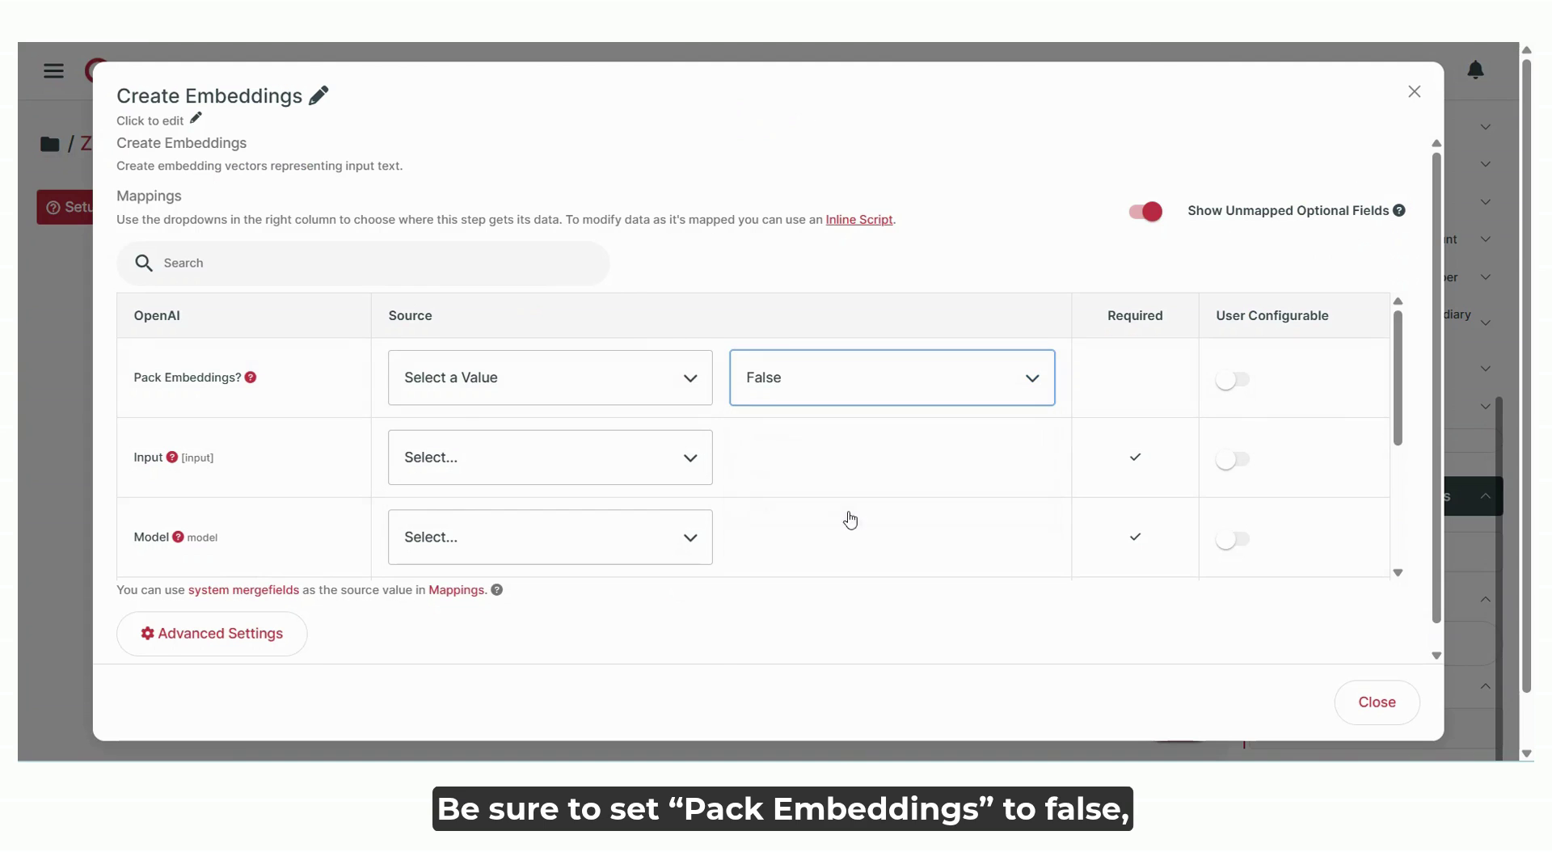
Set the Create Embeddings model to text-embedding-3-small, map Input to column B of List Rows and close the setup.
click(653, 558)
click(679, 628)
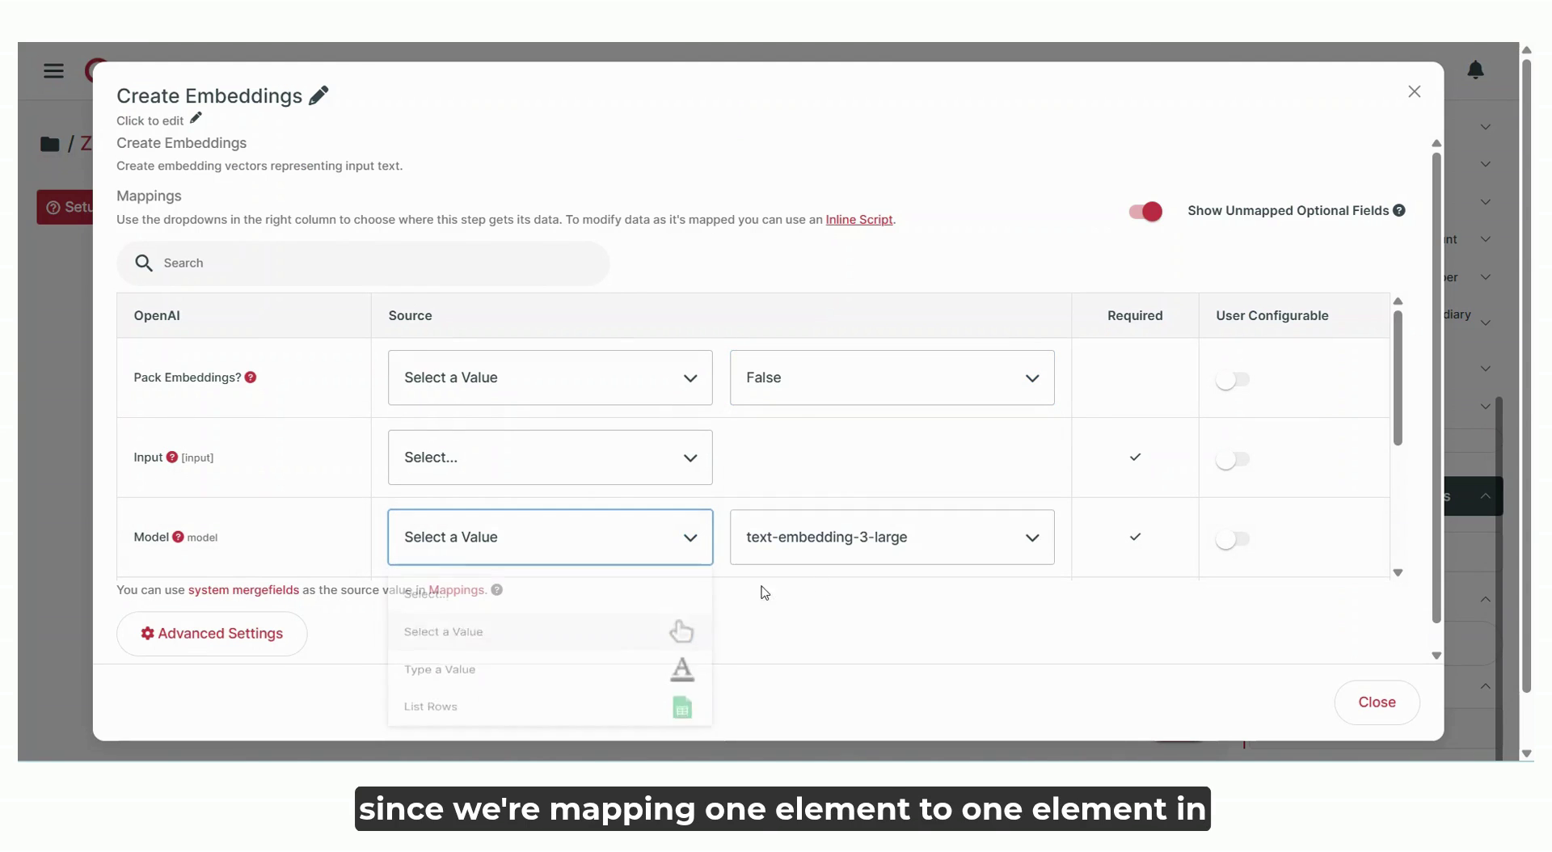
click(901, 556)
click(856, 684)
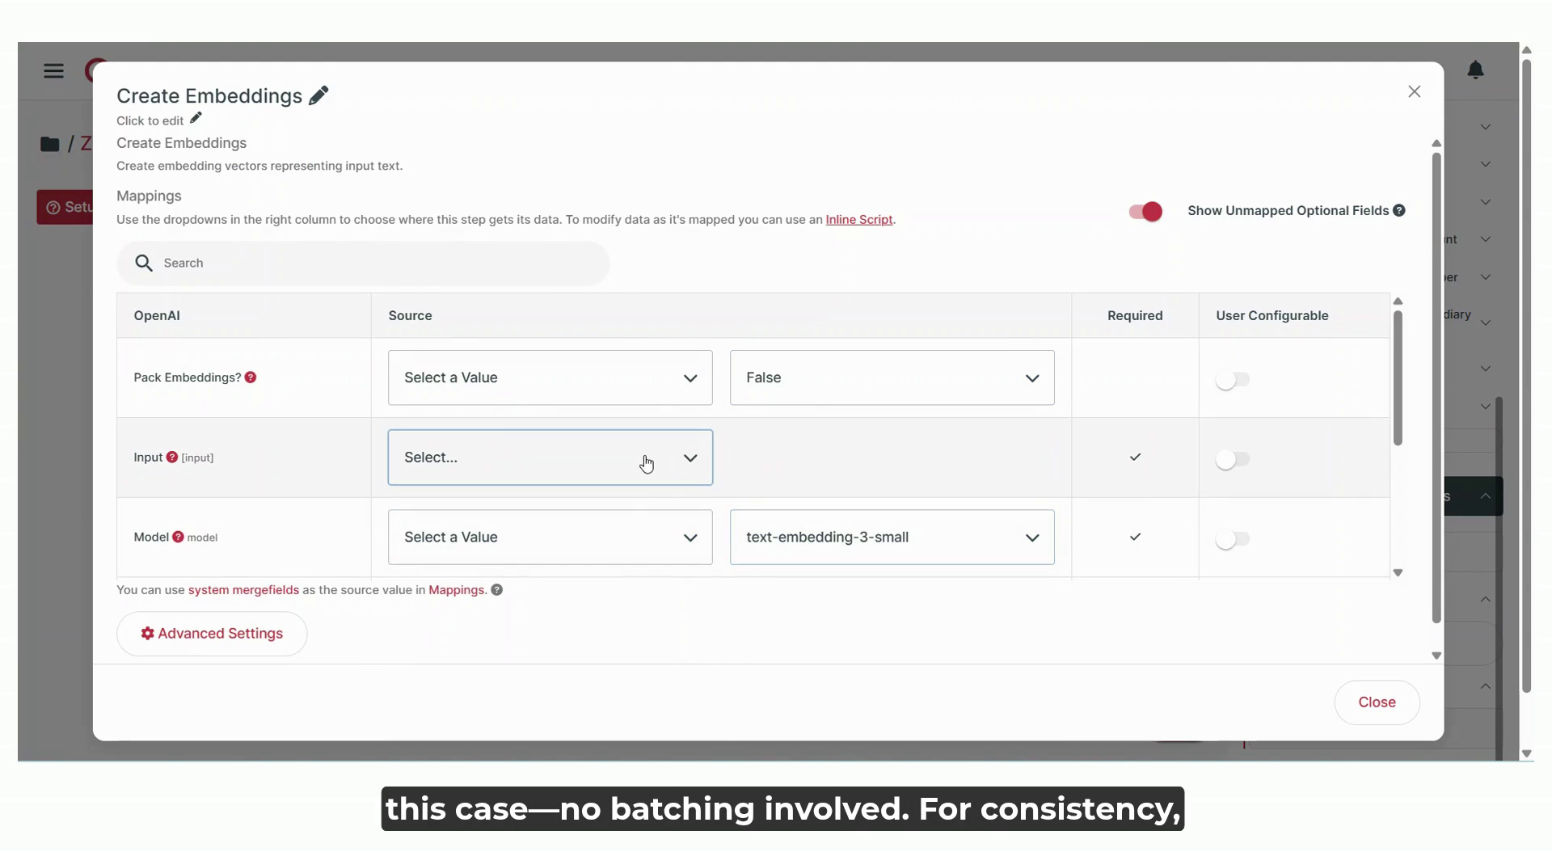
click(641, 457)
click(582, 591)
click(858, 469)
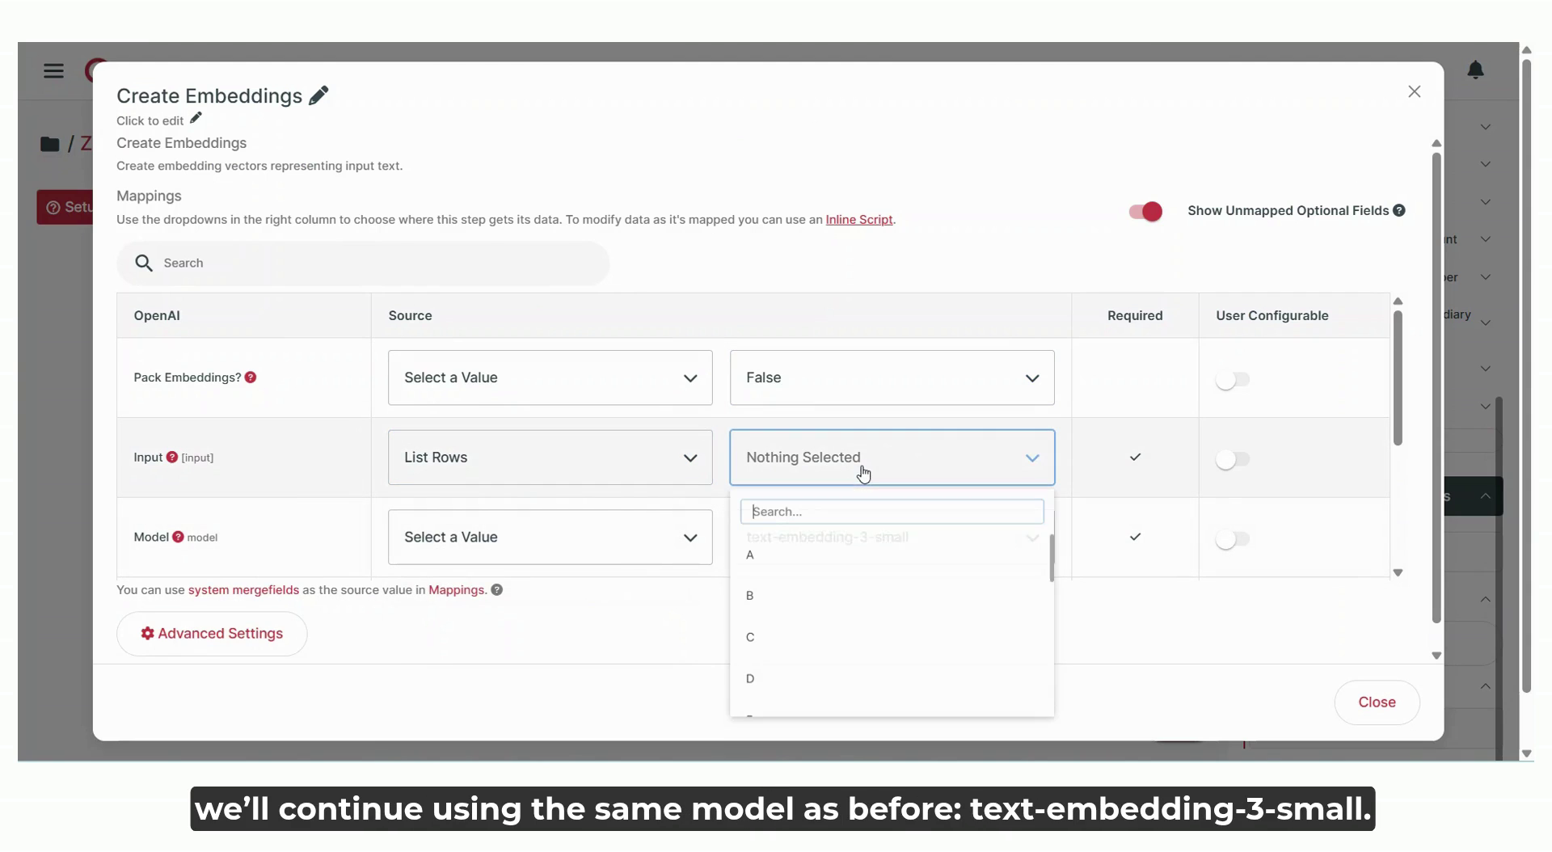
click(829, 595)
click(1377, 704)
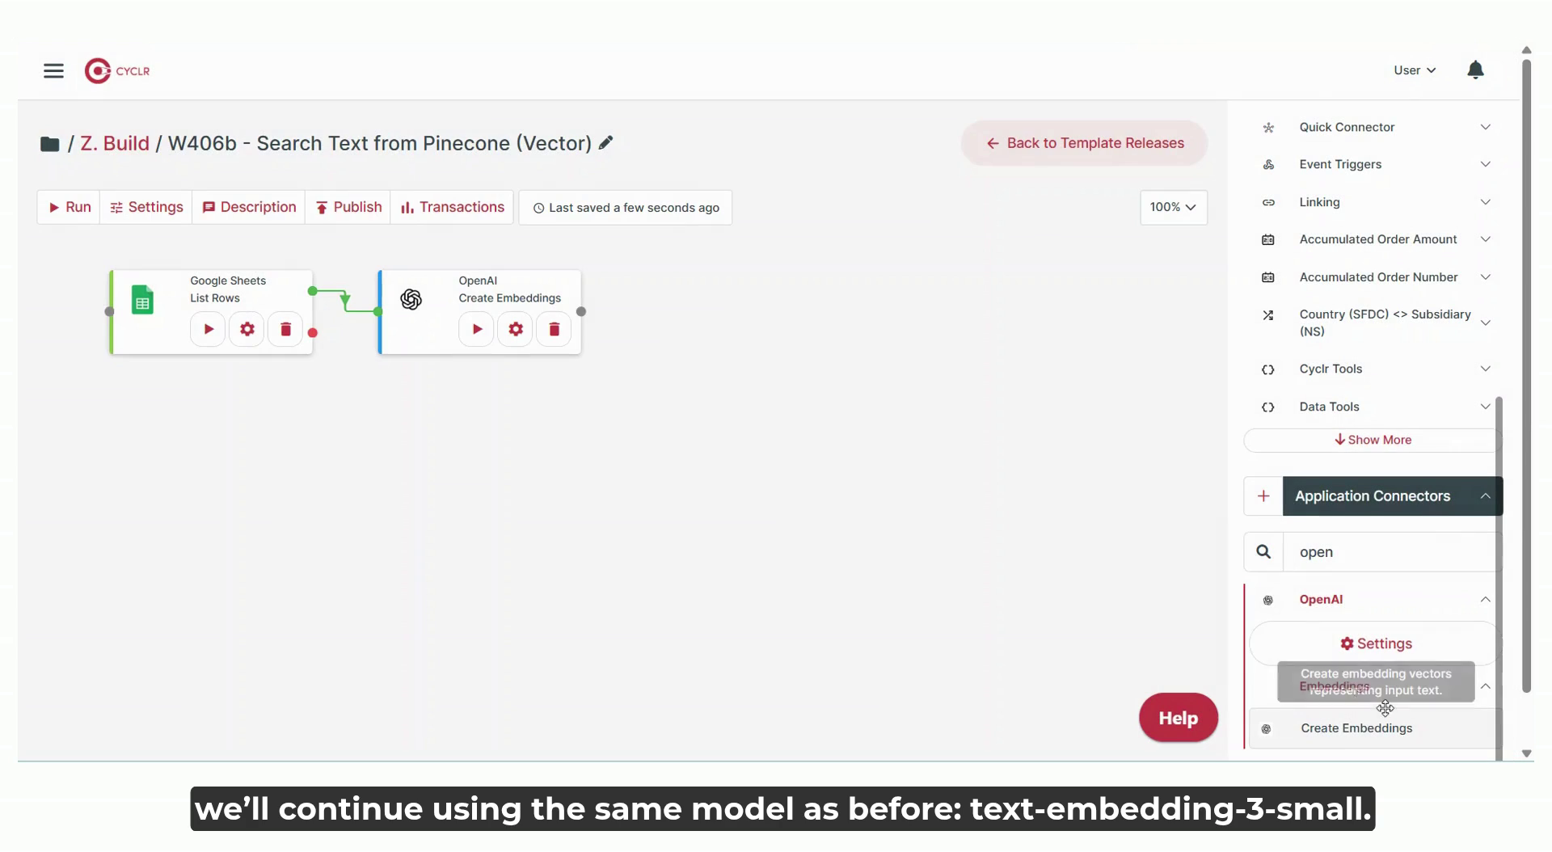
Add Pinecone's Search Text By Vector step for the connector index and link it after Create Embeddings.
scroll(1351, 574, down, 5)
click(1349, 571)
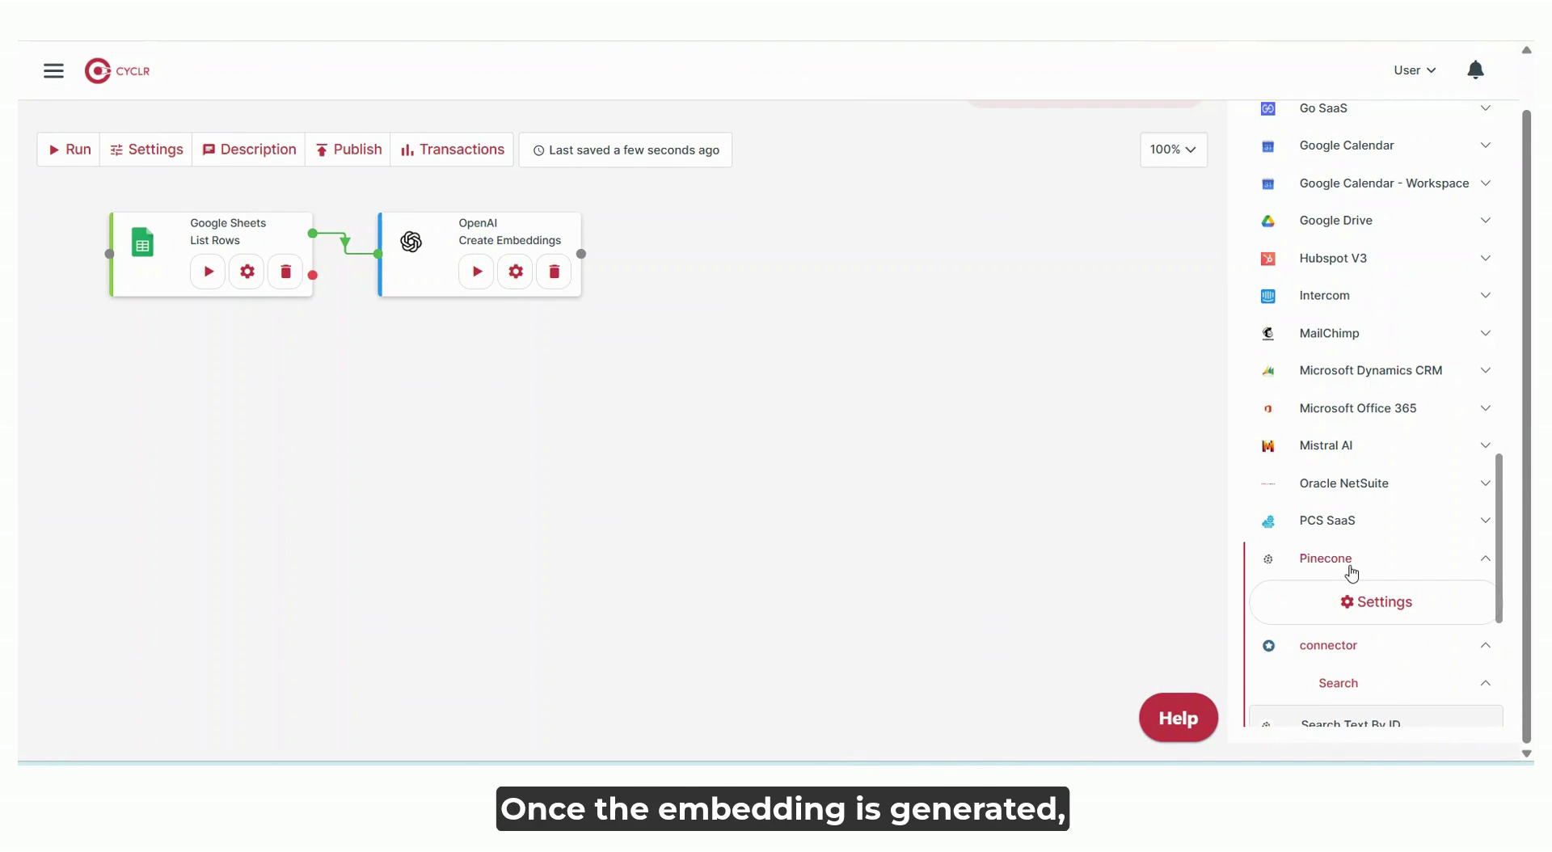
scroll(1348, 558, down, 5)
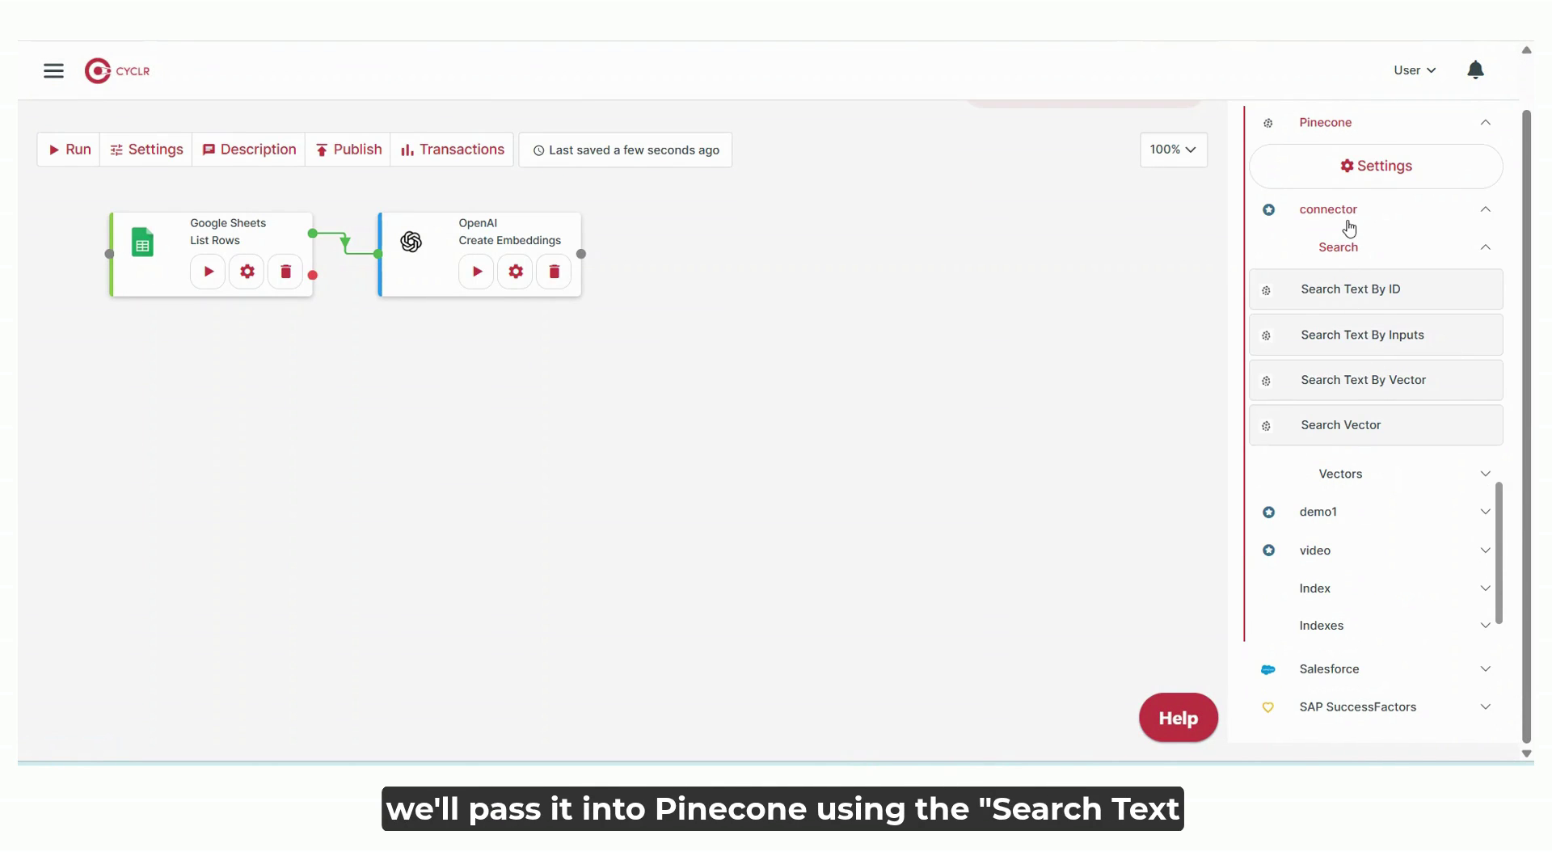
drag(1361, 381, 893, 319)
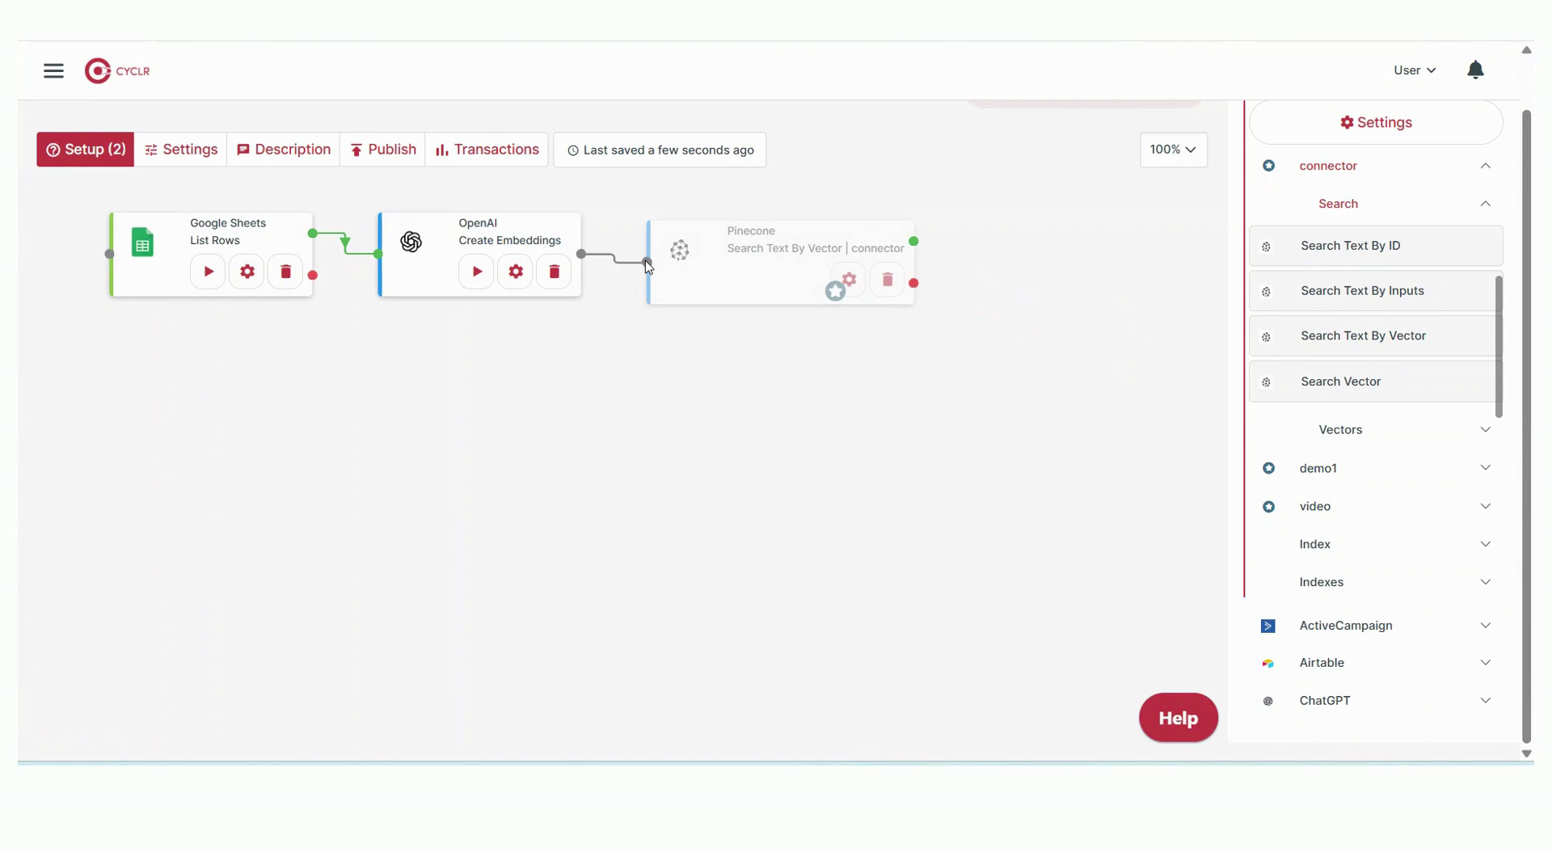
In the Search Text By Vector setup, use a typed value for Namespace and set Query Top K to 2.
click(843, 283)
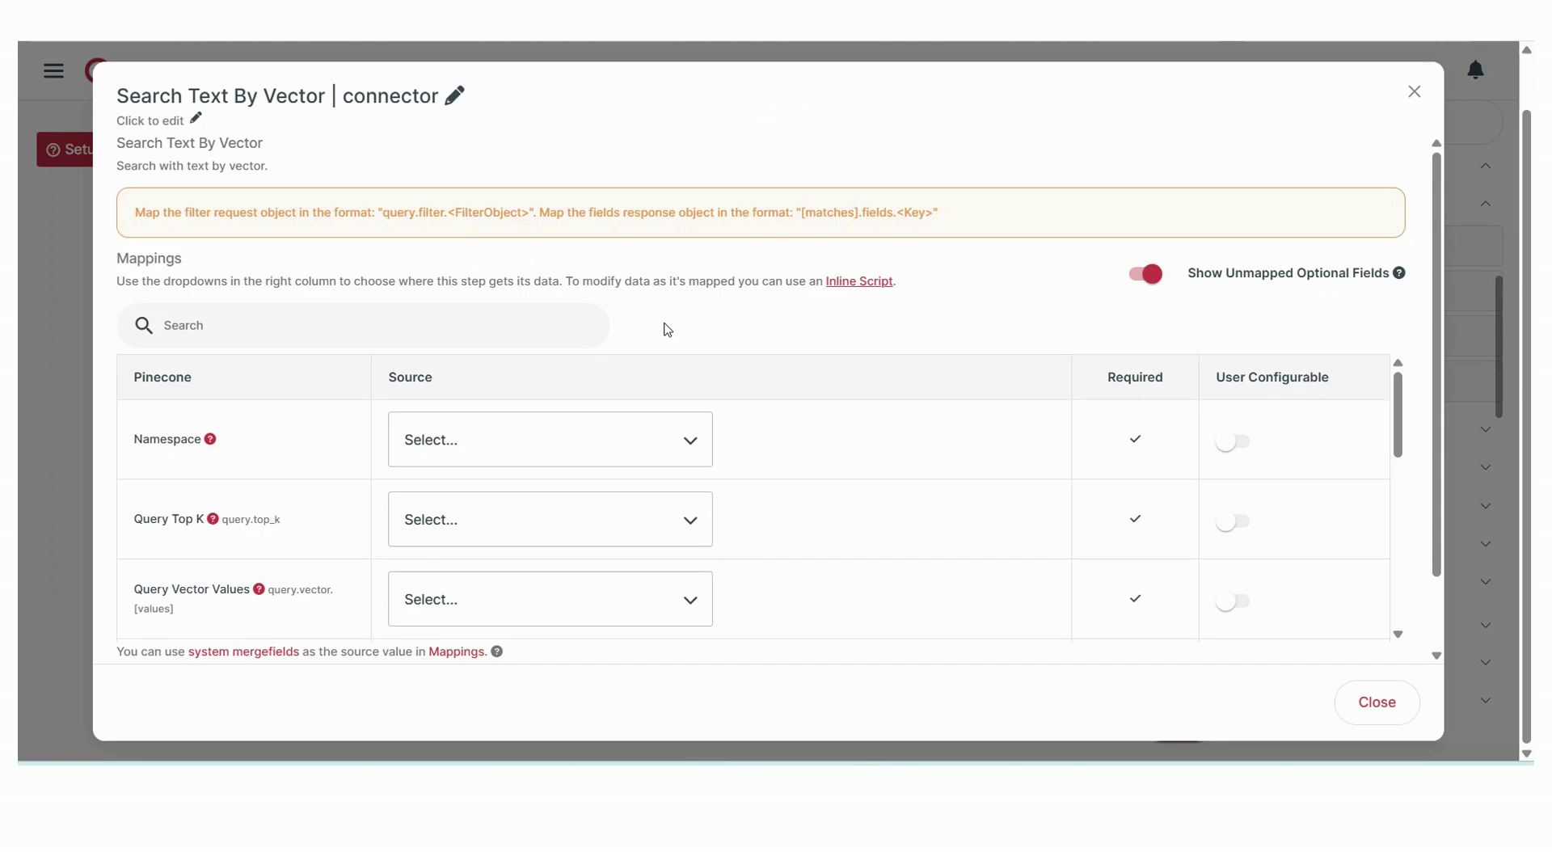
click(614, 452)
click(583, 522)
scroll(582, 520, down, 1)
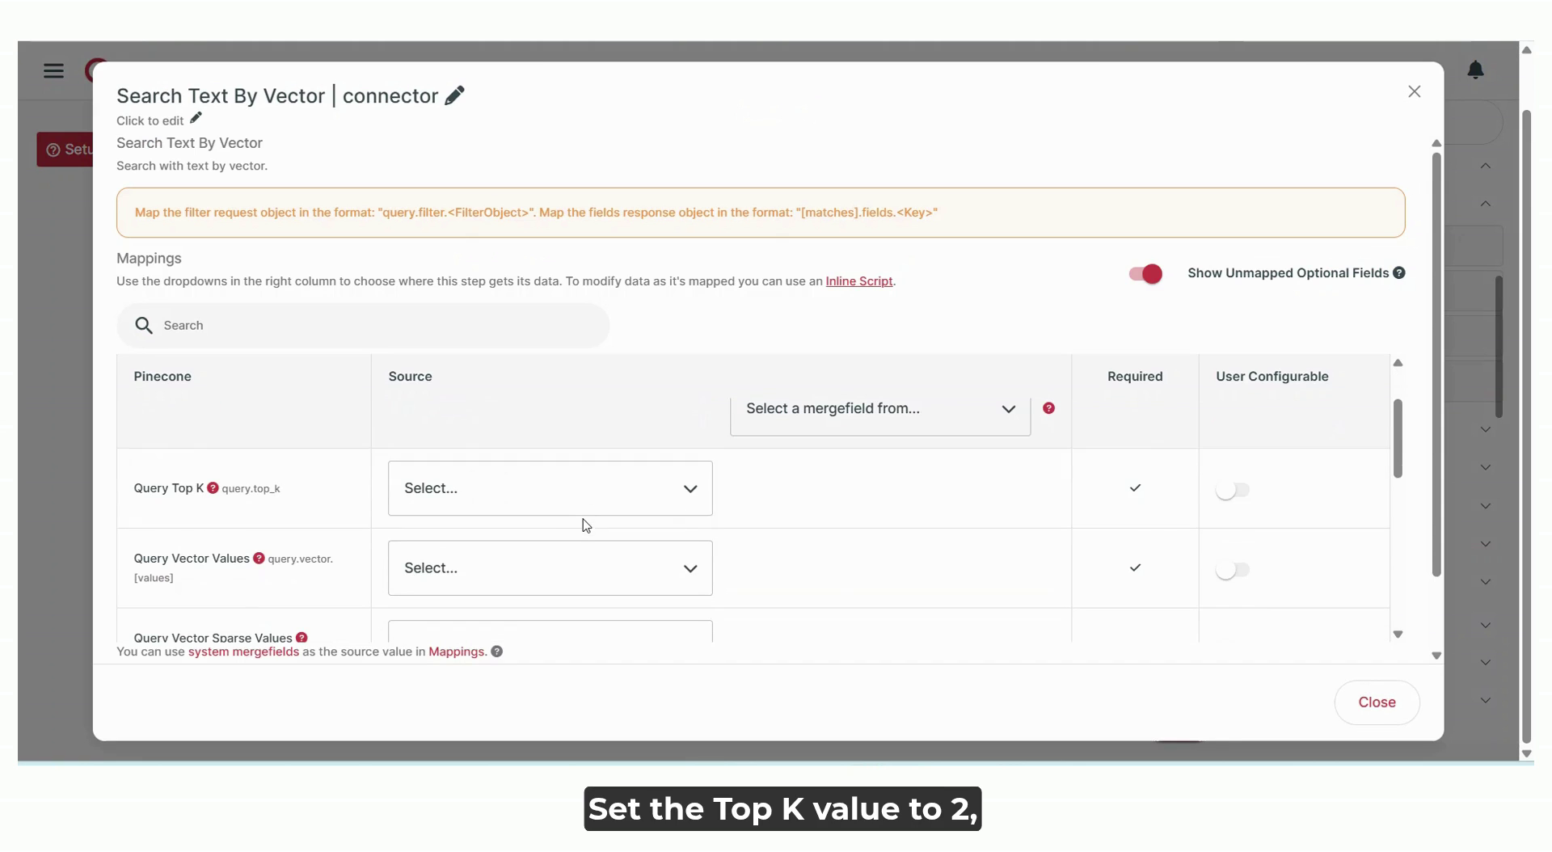
click(587, 507)
click(594, 579)
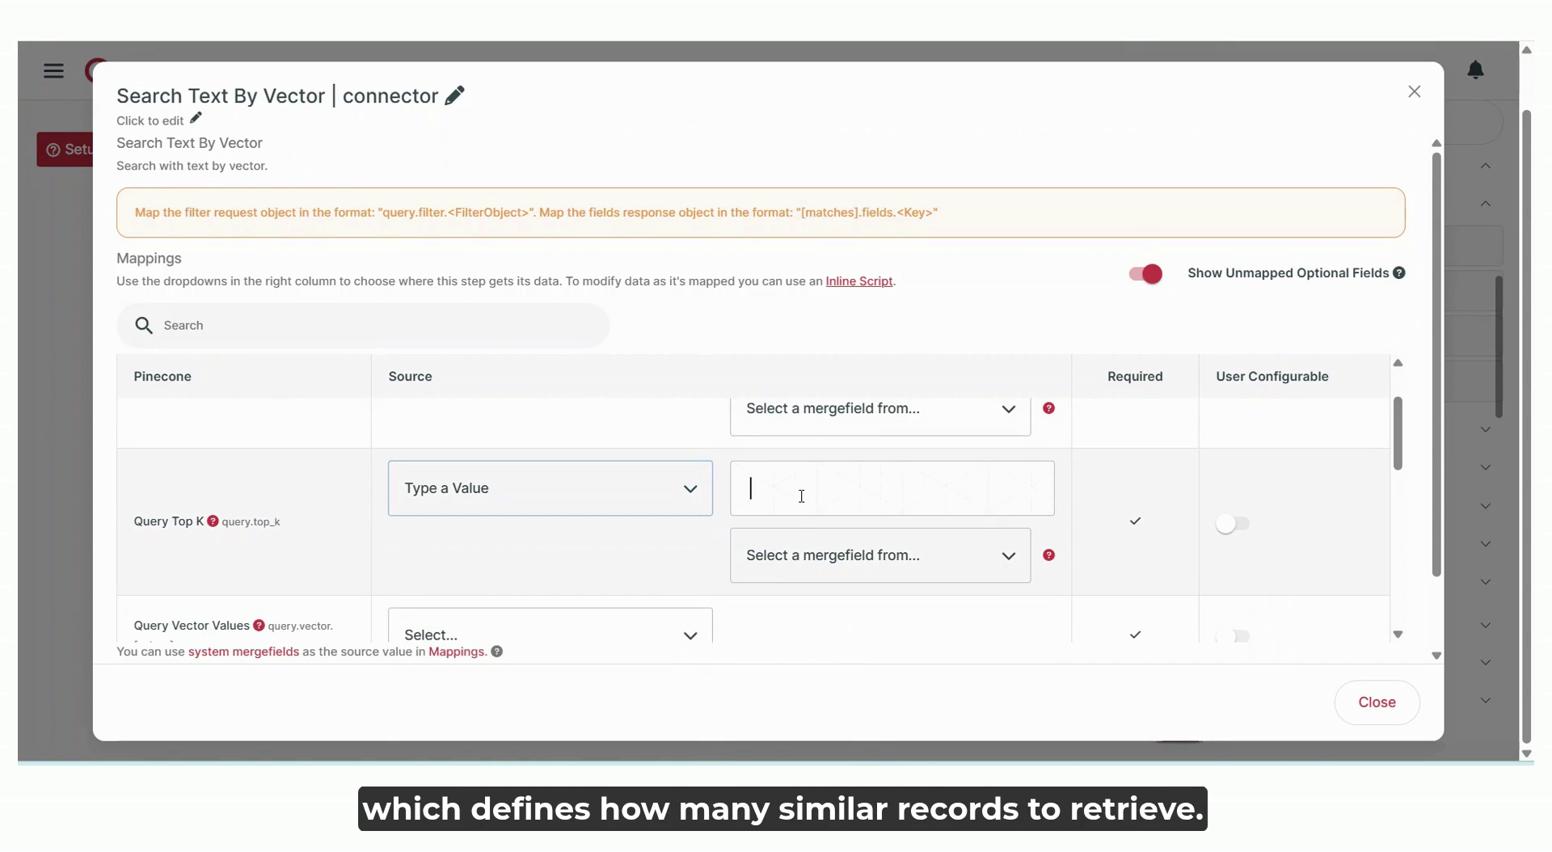
text(2)
Map Query Vector Values to the vector generated by the Create Embeddings step.
scroll(571, 504, down, 1)
click(564, 536)
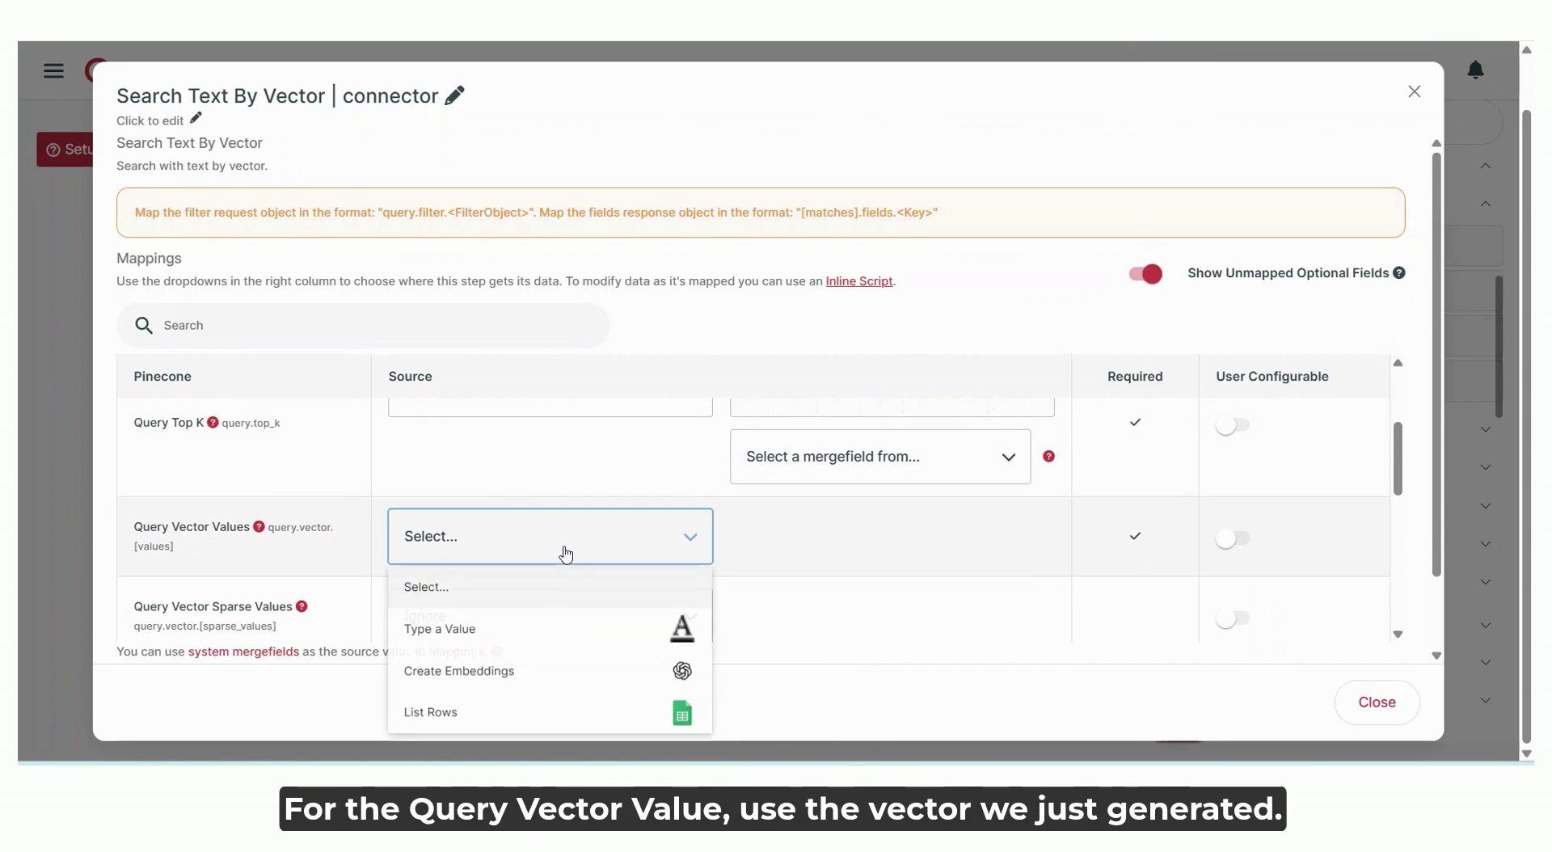
click(544, 665)
click(784, 552)
click(807, 356)
Set the Fields mapping of Search Text By Vector to the typed value text.
scroll(620, 526, down, 10)
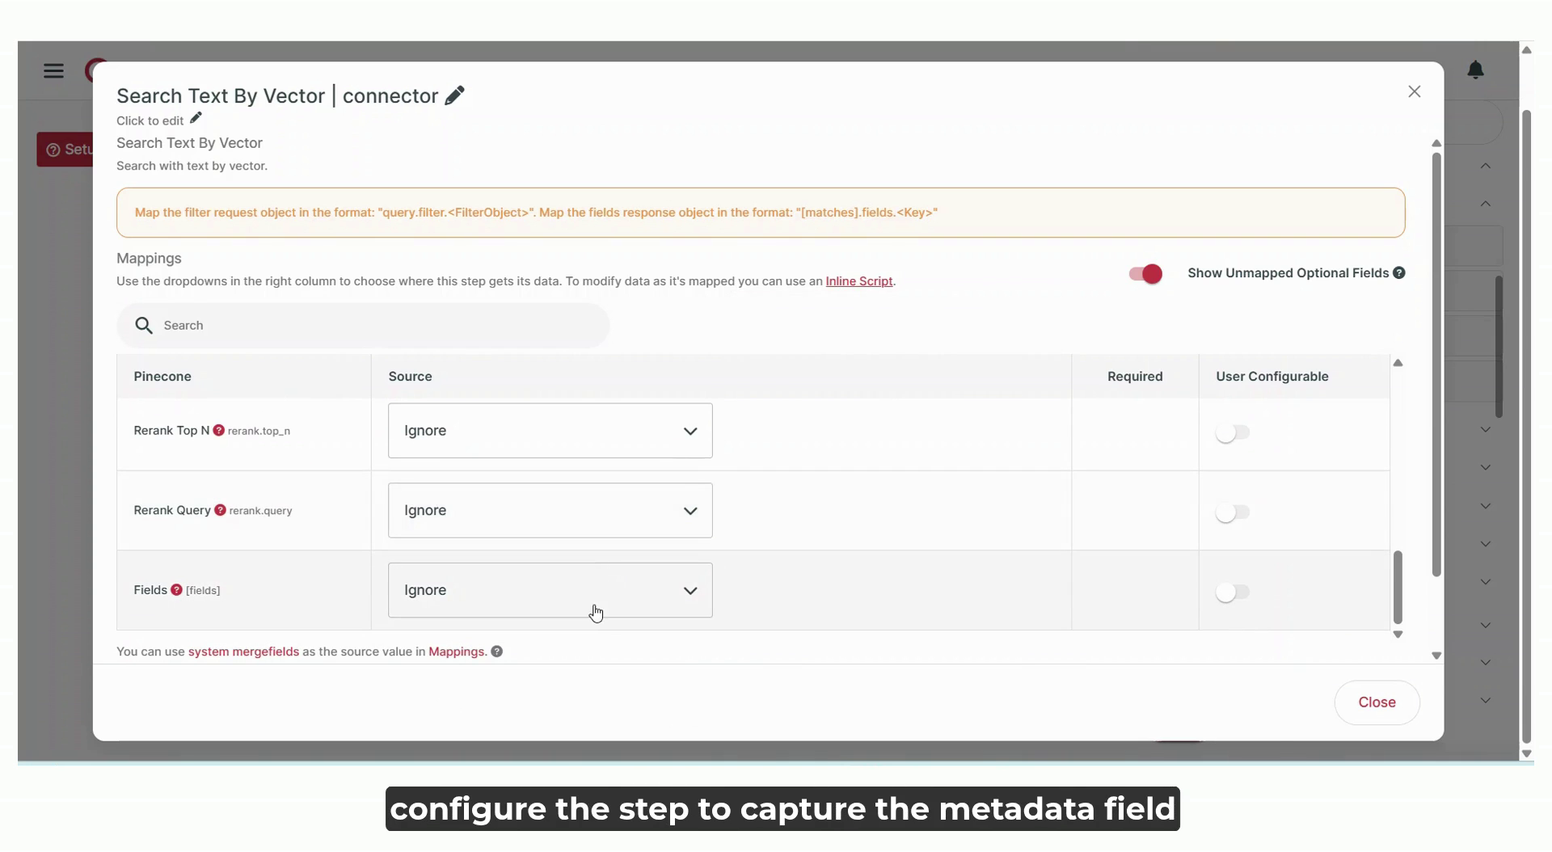
click(596, 613)
click(561, 485)
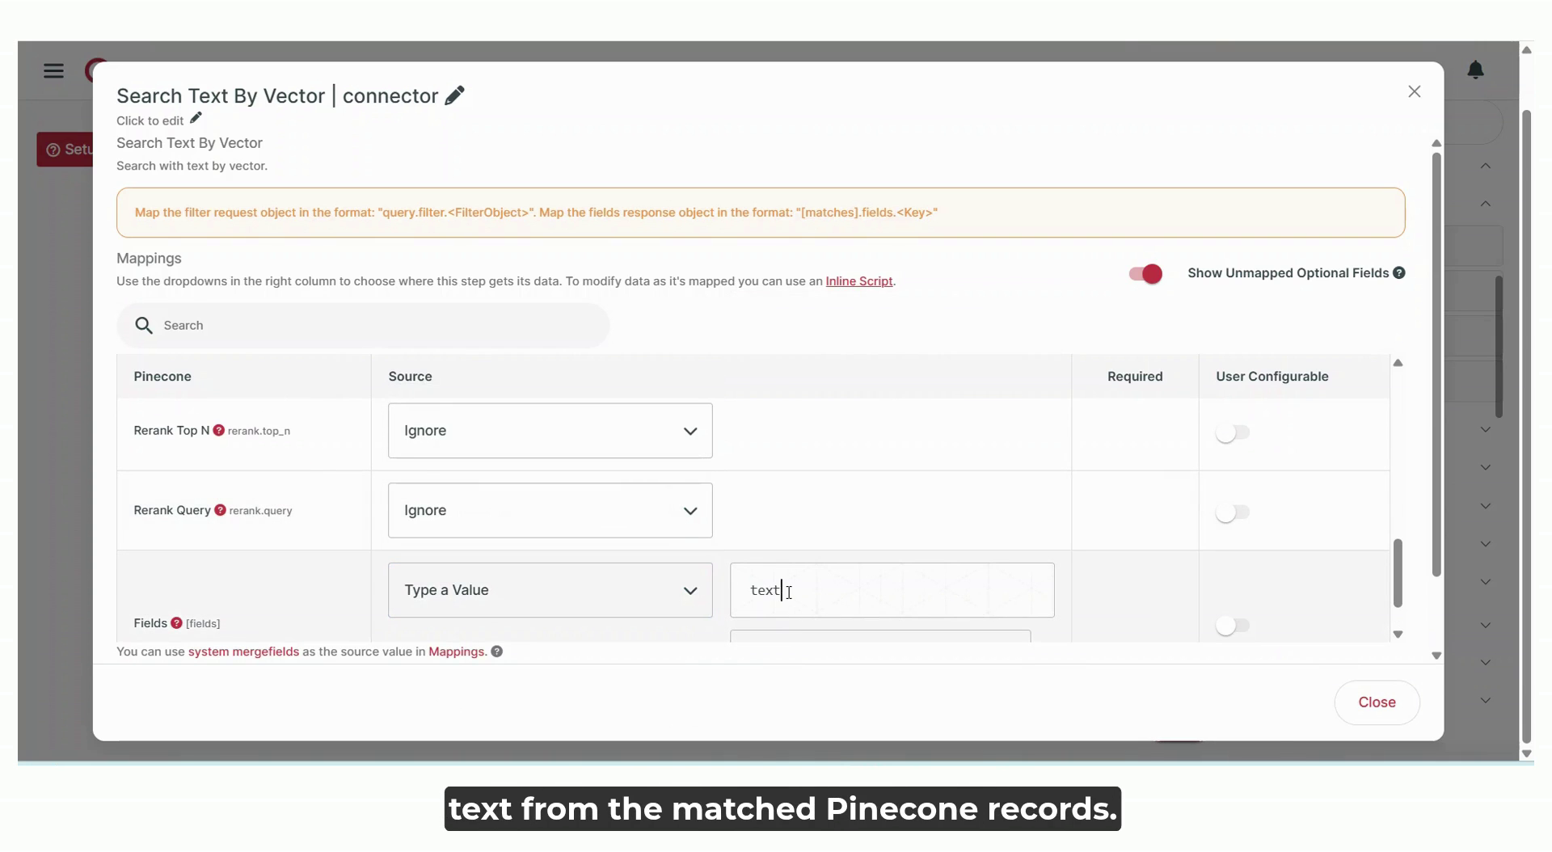
click(774, 594)
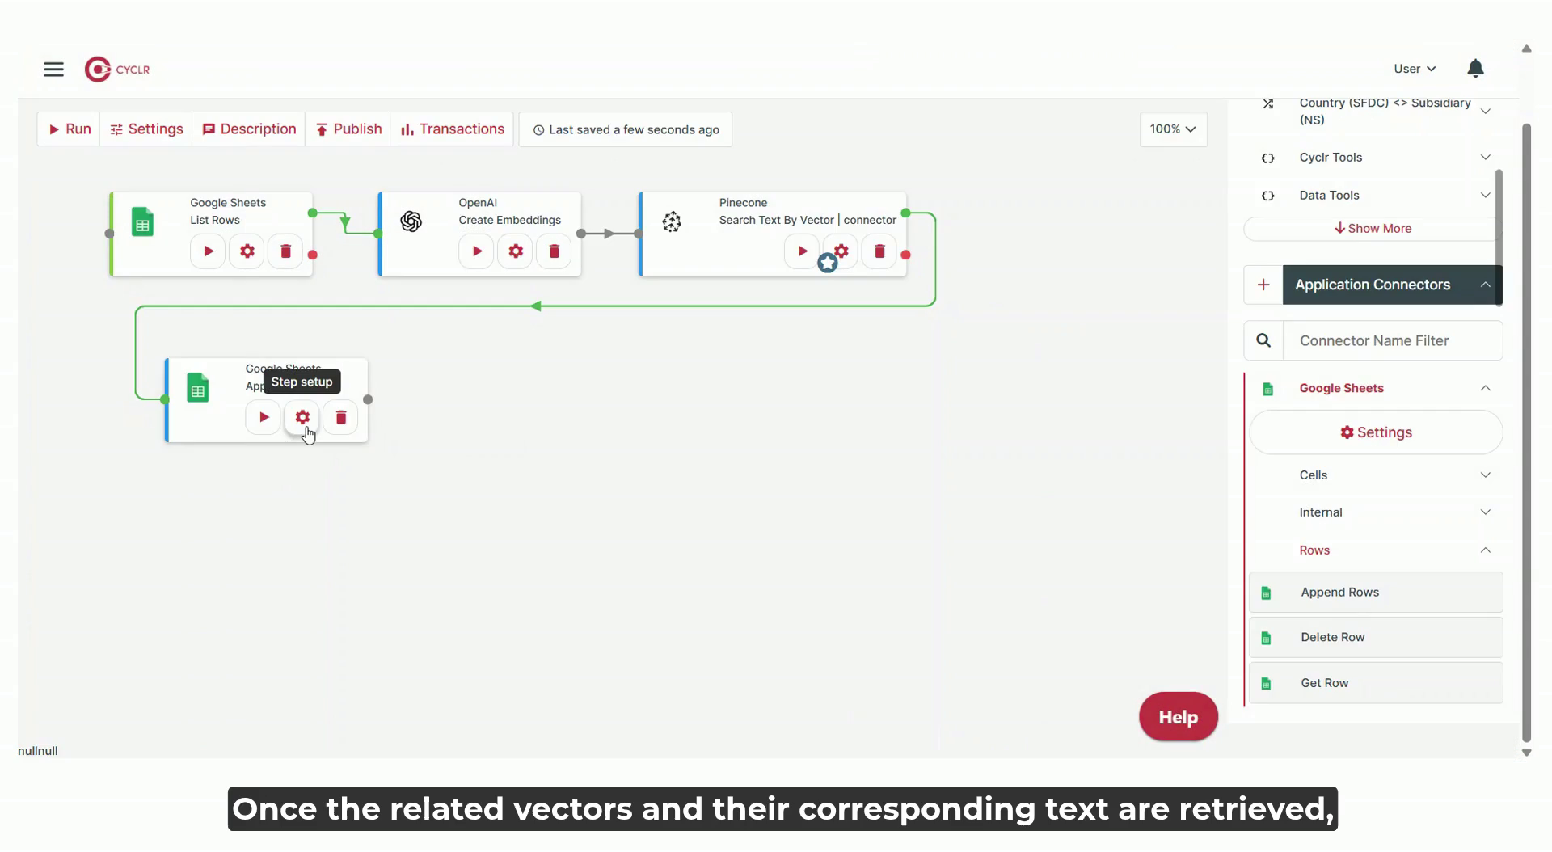
In the Append Rows step, map column C to the Text field of Search Text By Vector.
click(307, 426)
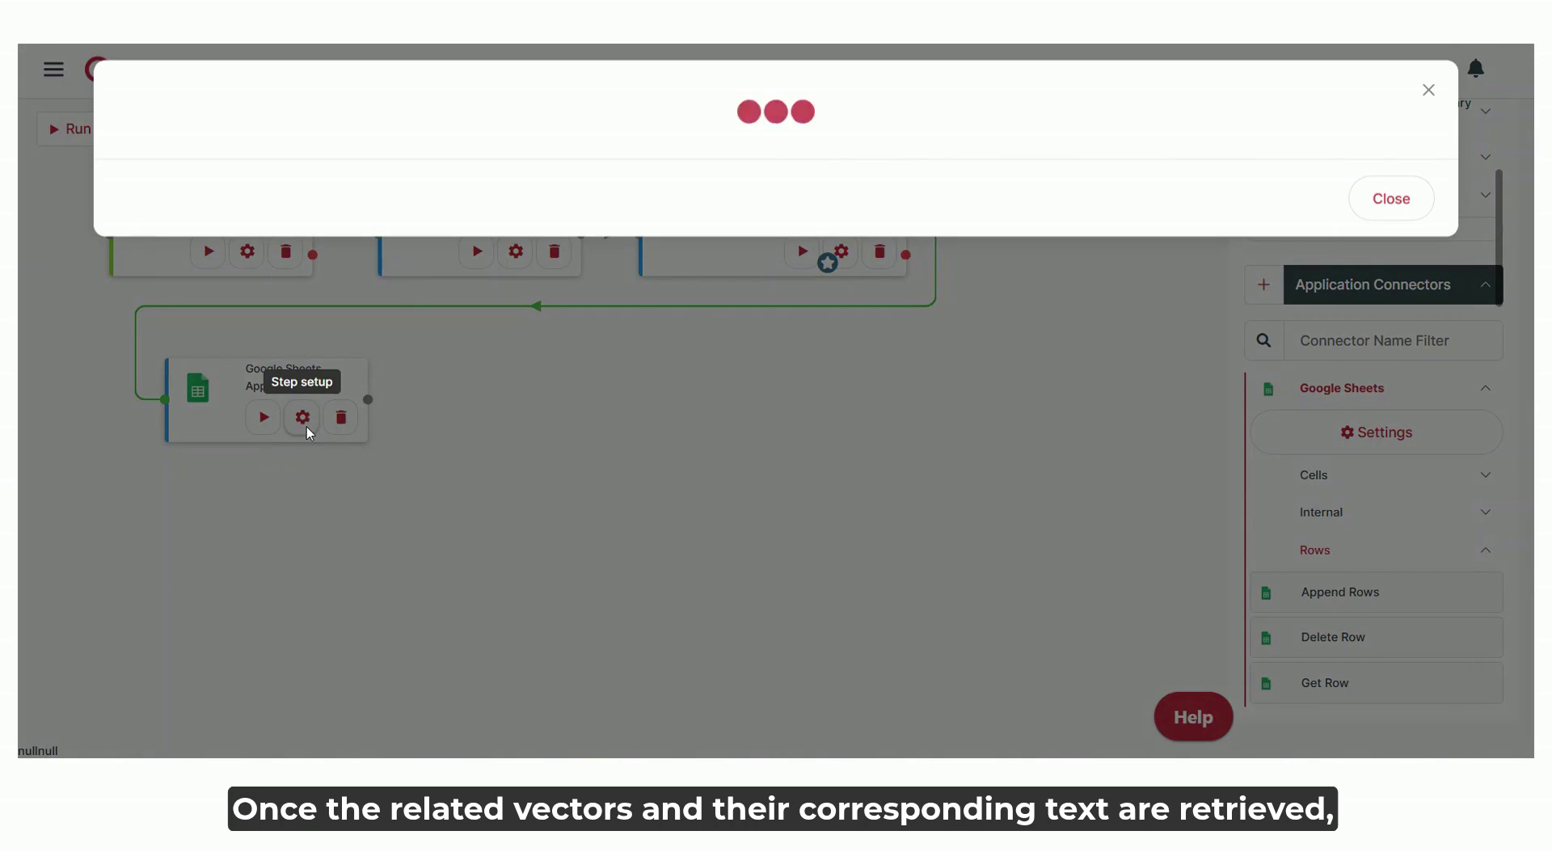
scroll(589, 440, down, 5)
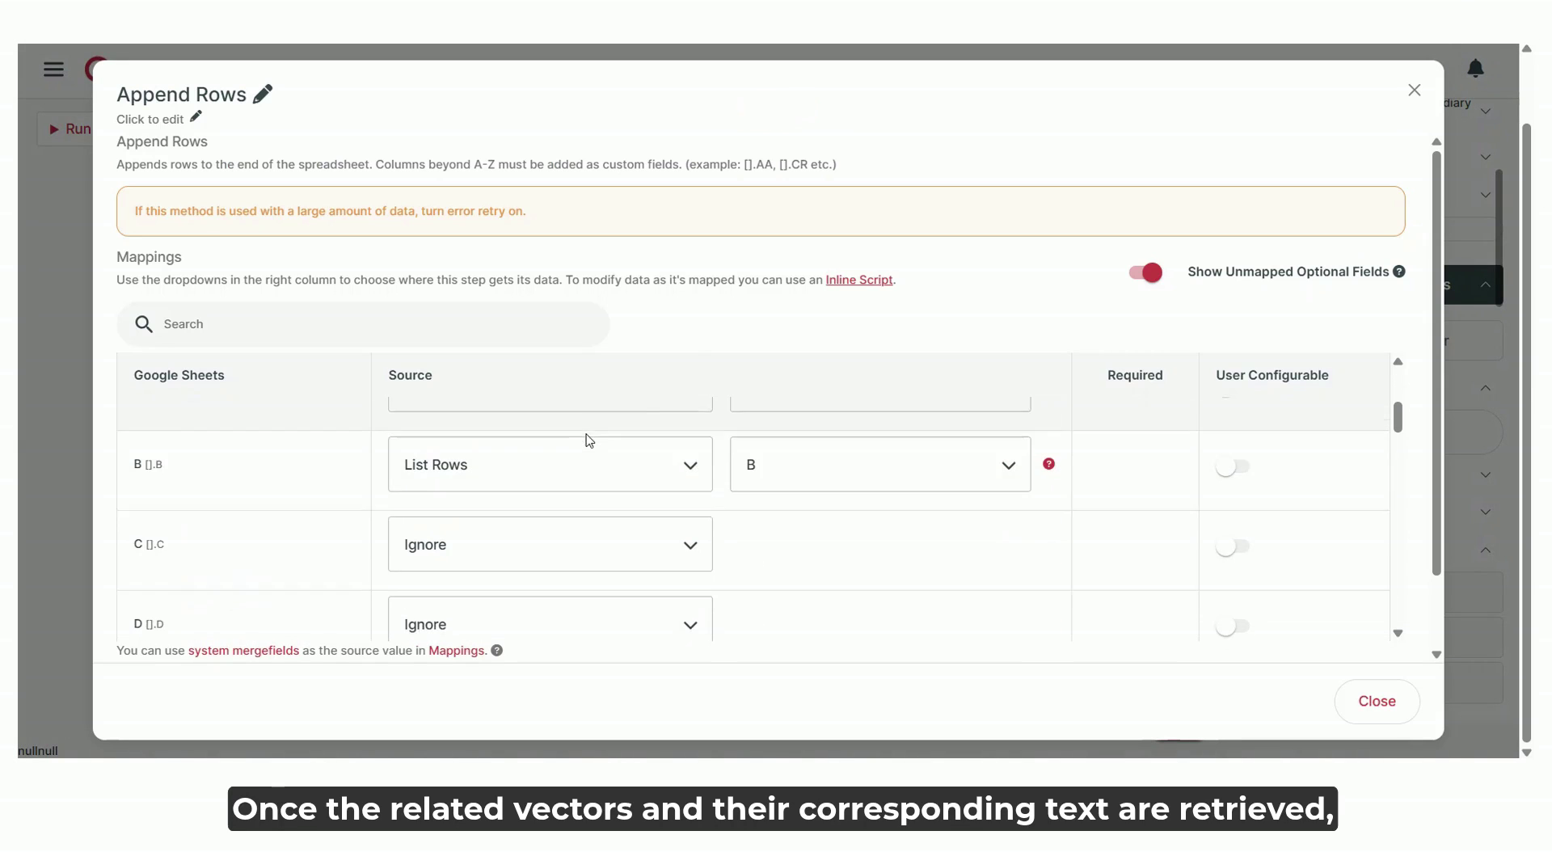
click(670, 550)
click(599, 719)
click(888, 552)
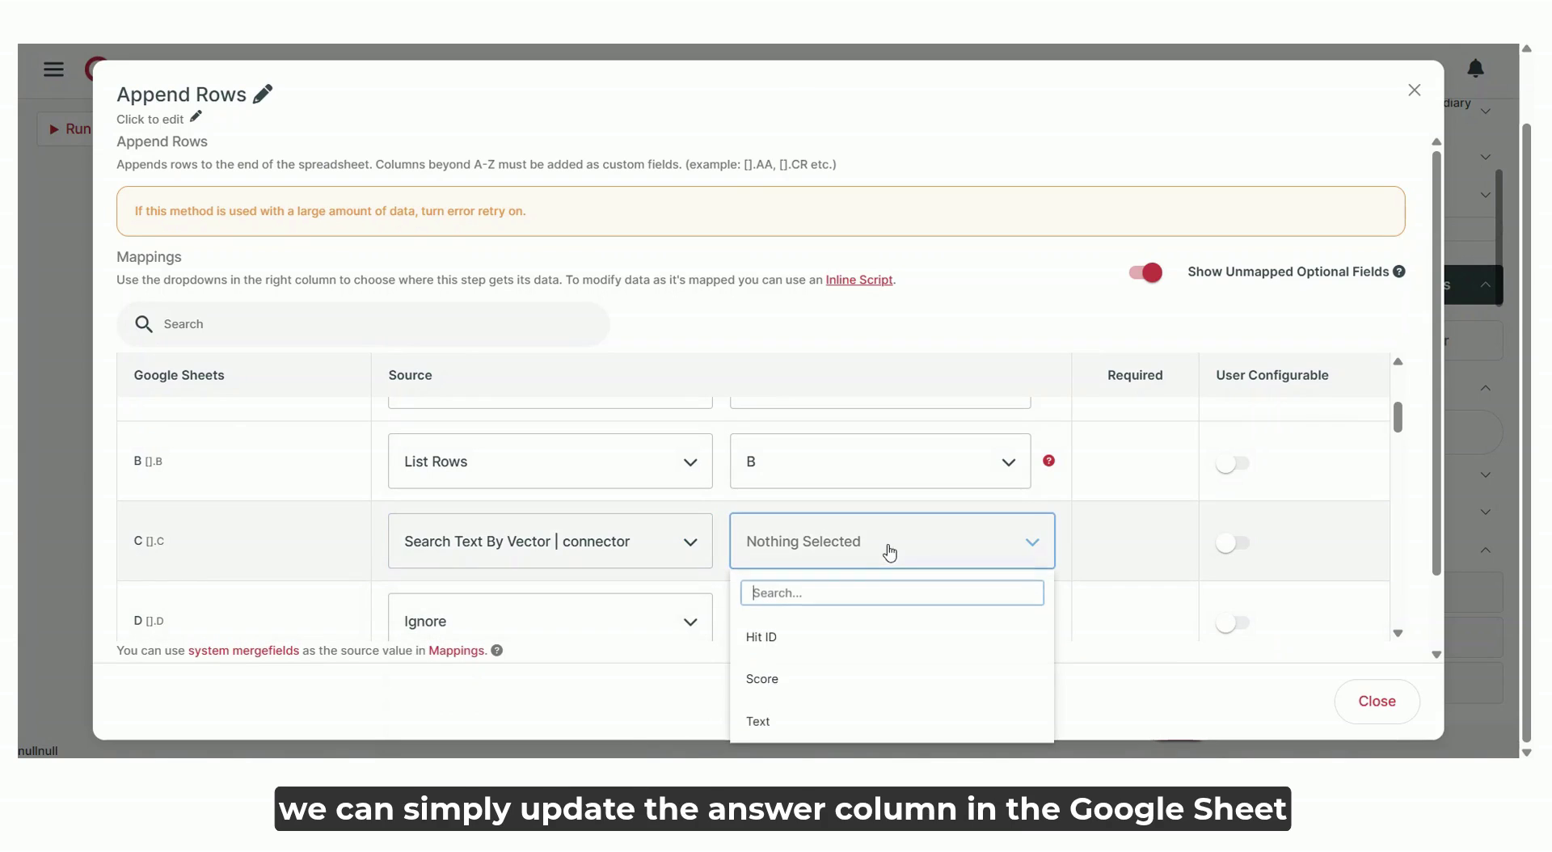
click(788, 721)
Map column D of Append Rows to the Score field of Search Text By Vector and close the setup.
scroll(592, 543, down, 1)
click(592, 537)
scroll(566, 647, down, 2)
click(557, 630)
click(880, 538)
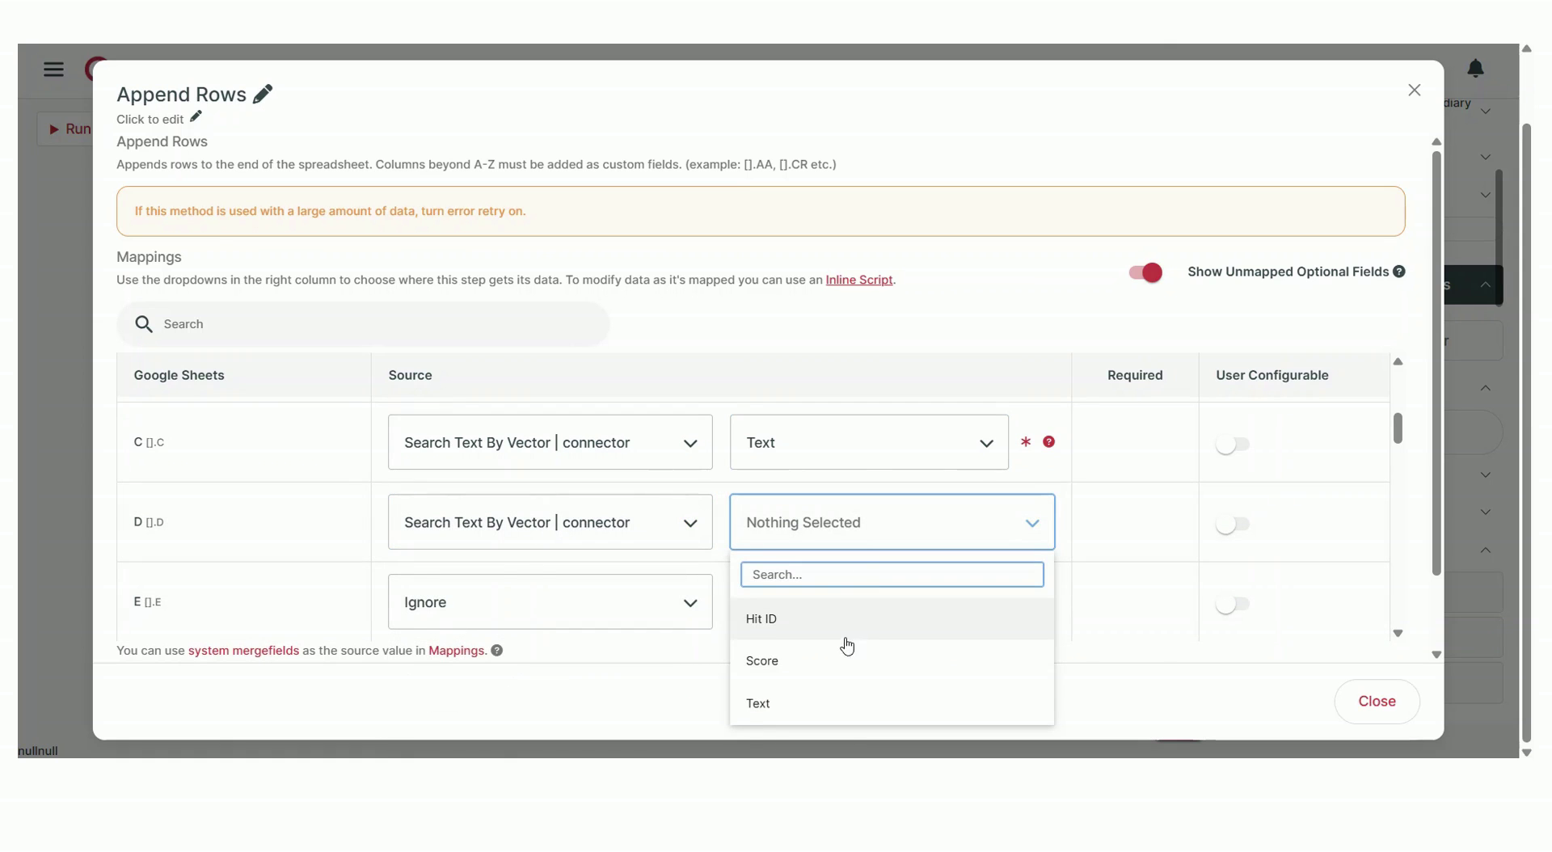
click(842, 661)
click(1358, 709)
Run the search workflow, switch to Google Sheets and check the matched texts and scores in the Answer sheet.
click(65, 131)
click(1051, 298)
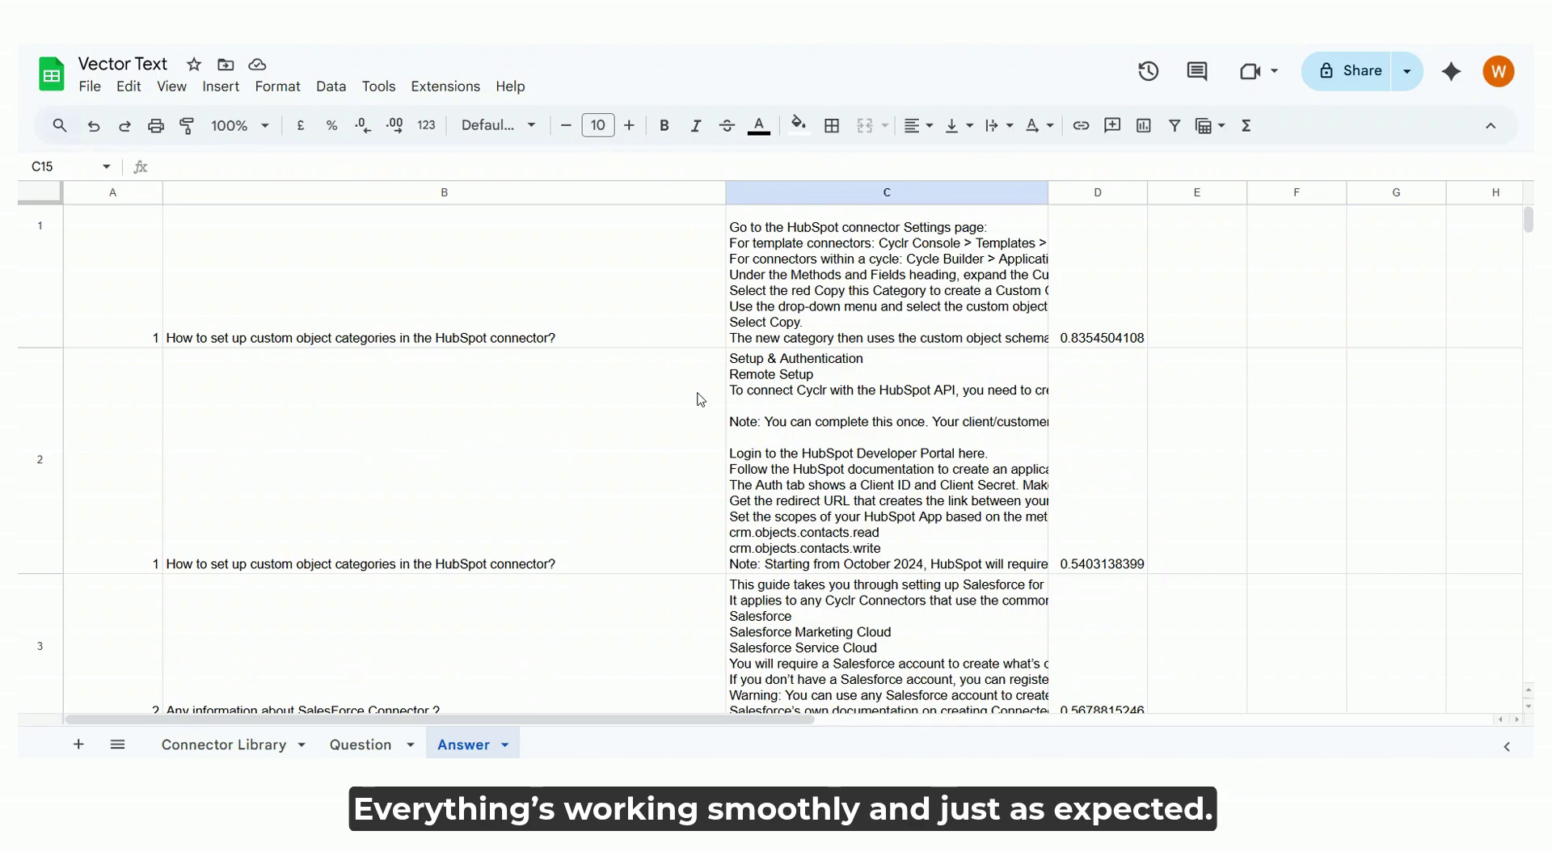
scroll(700, 400, down, 1)
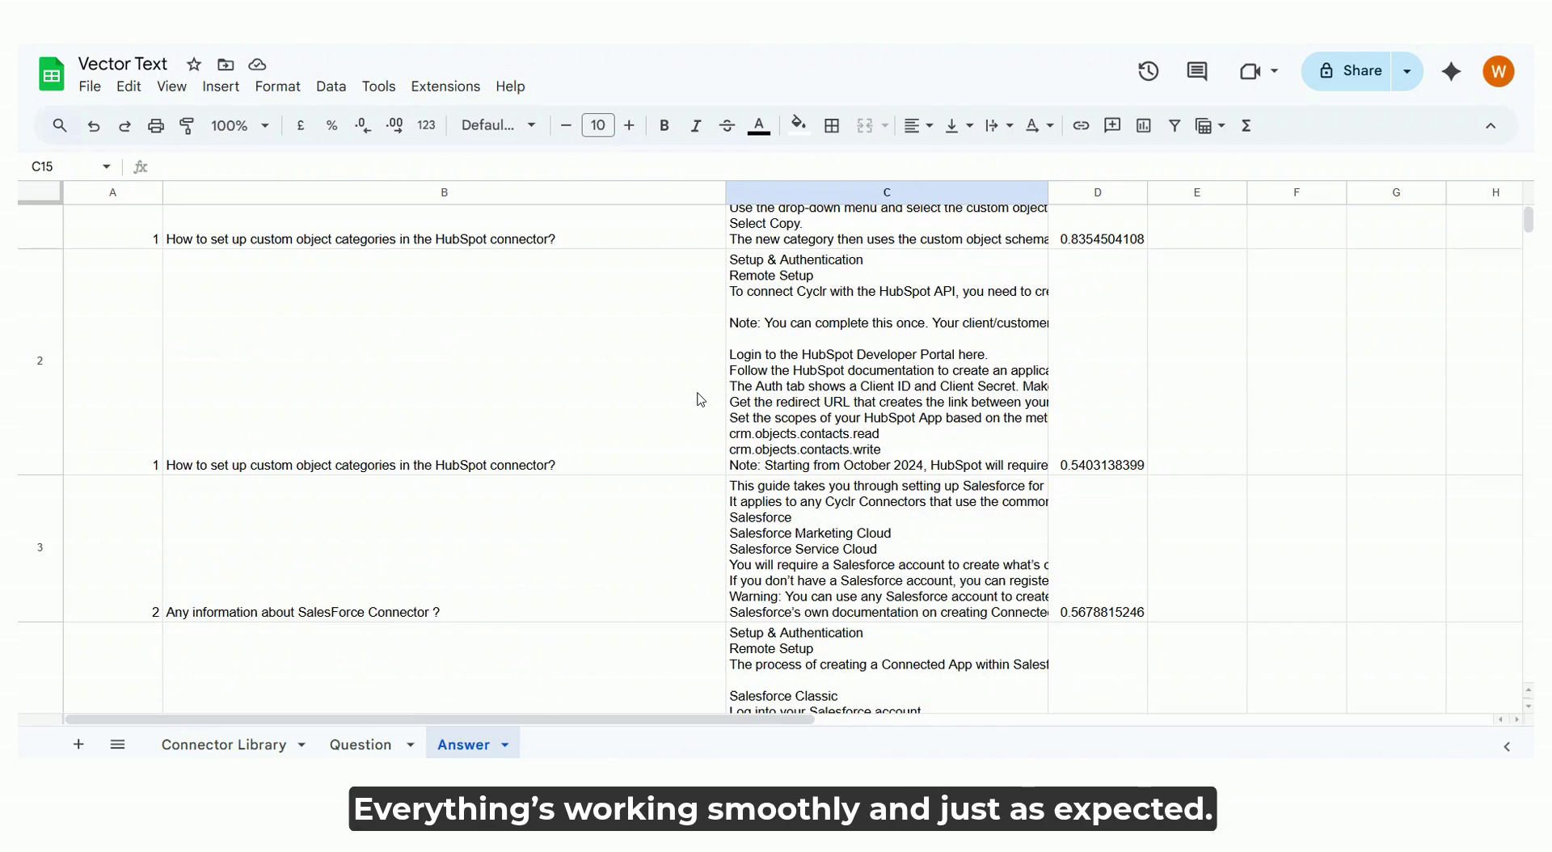
scroll(699, 400, down, 2)
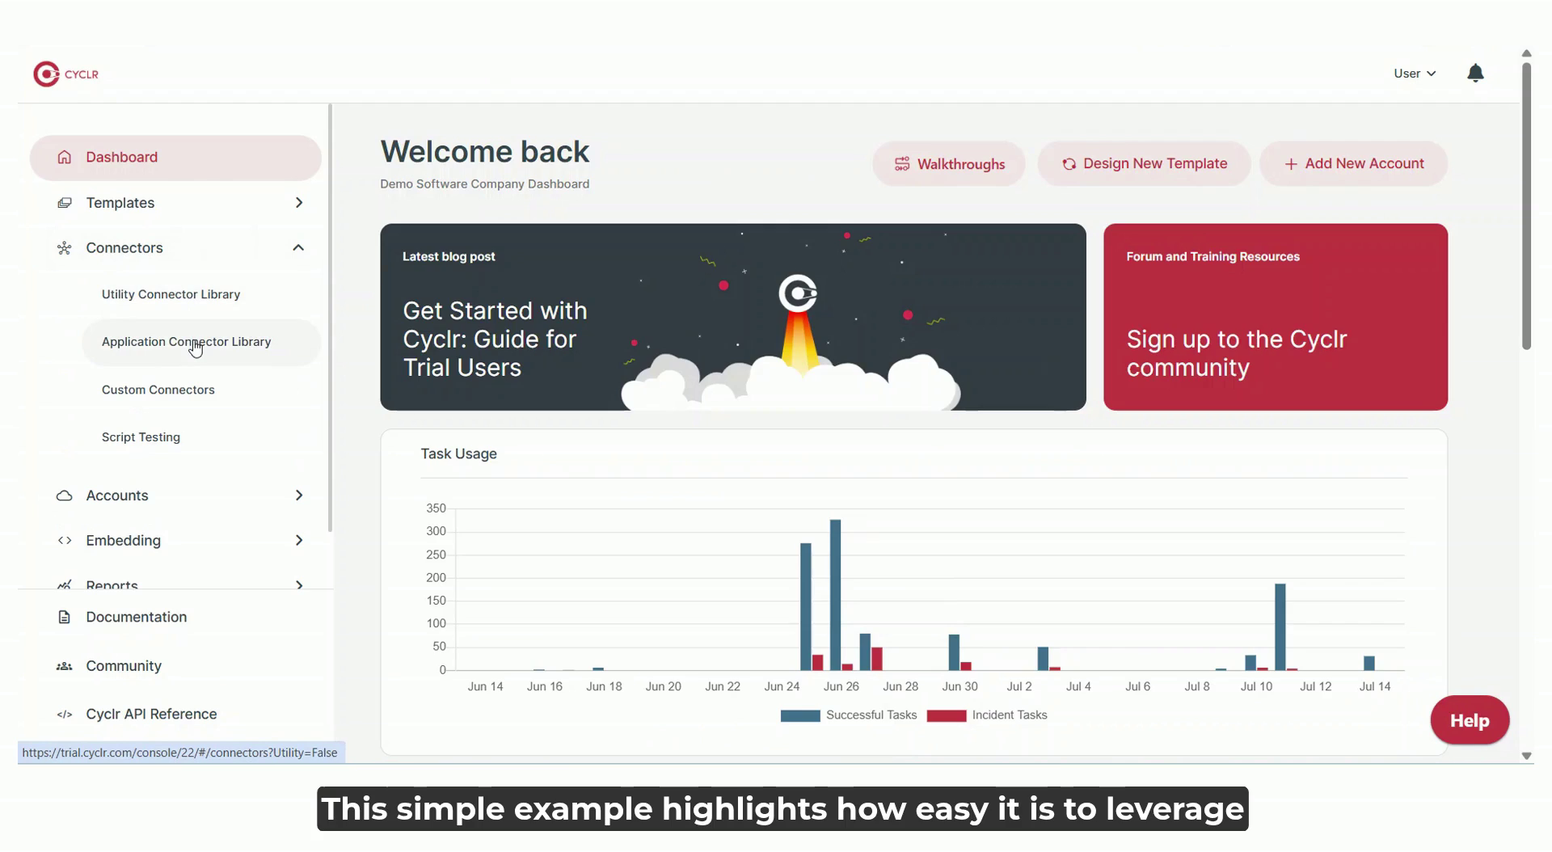
In Cyclr's Application Connector Library, search for "pine" and review the methods of the Pinecone connector.
click(195, 348)
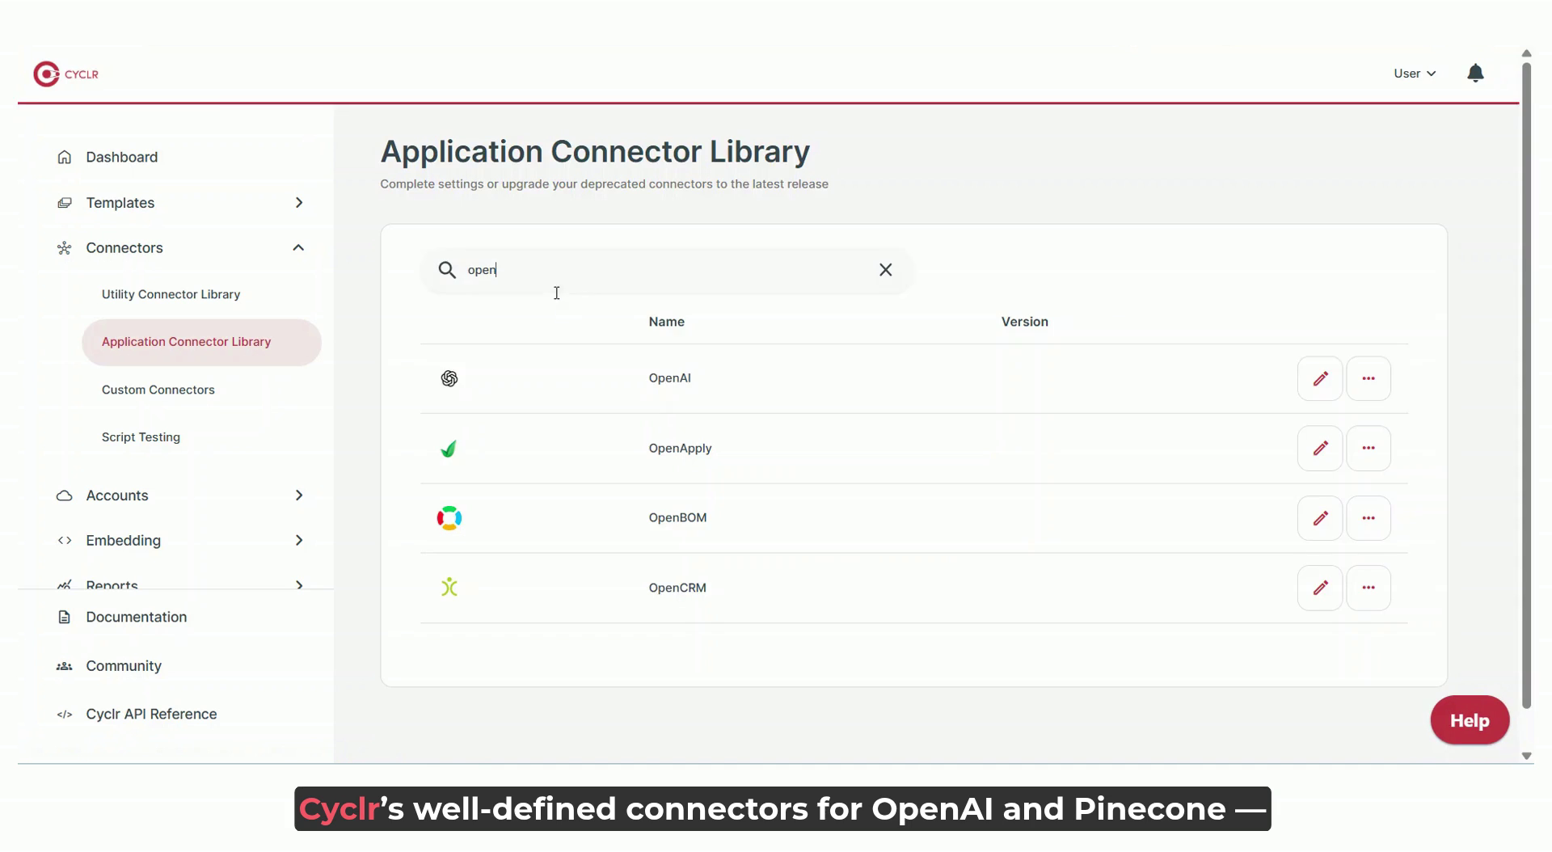
key(ctrl+a)
text(pine)
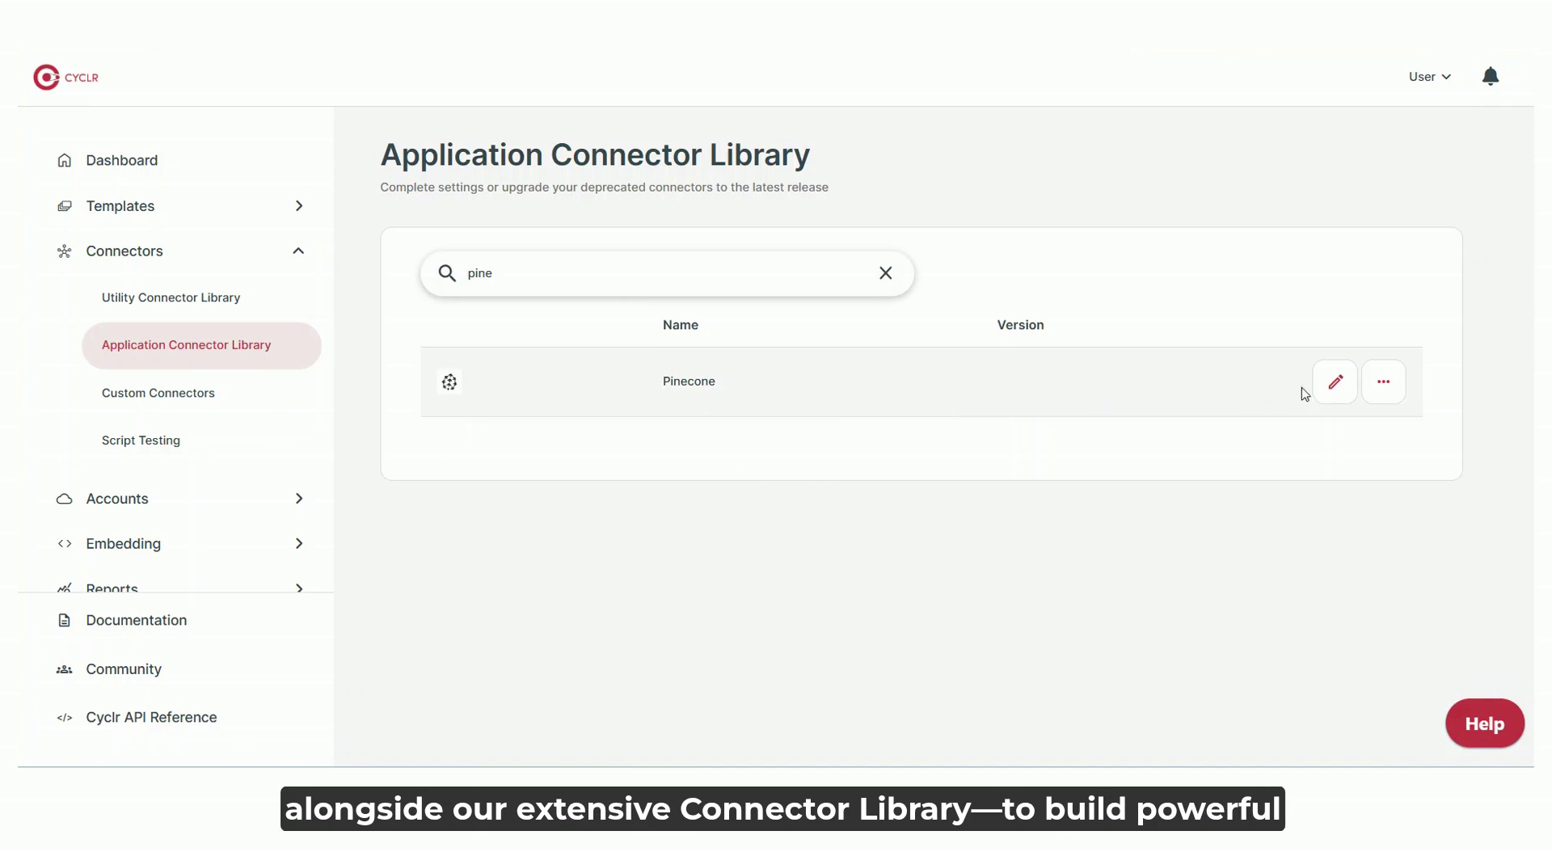
click(1384, 386)
click(1223, 477)
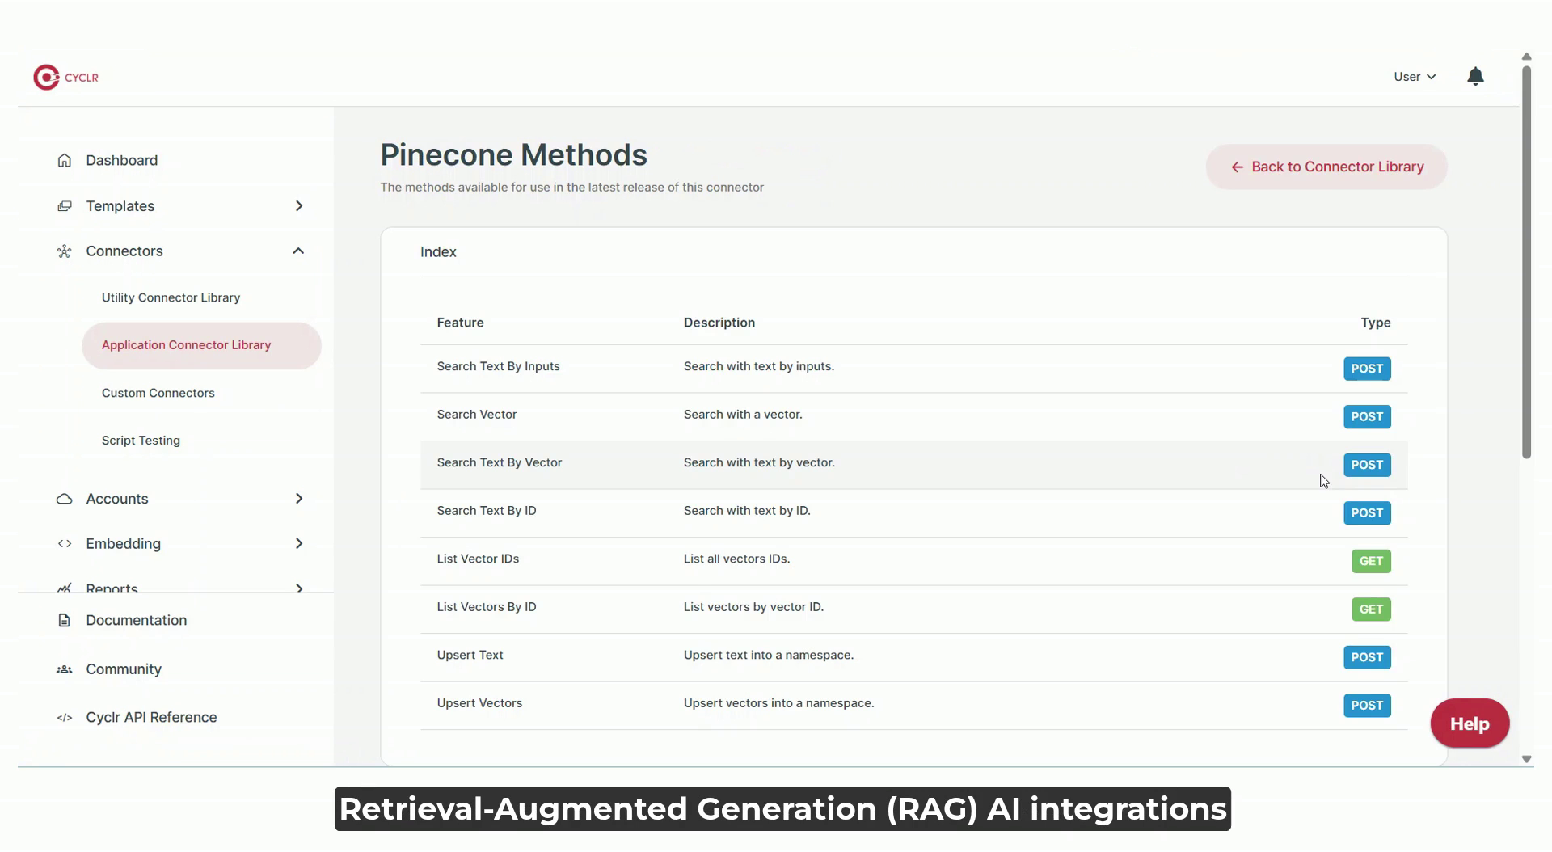
scroll(1050, 509, down, 6)
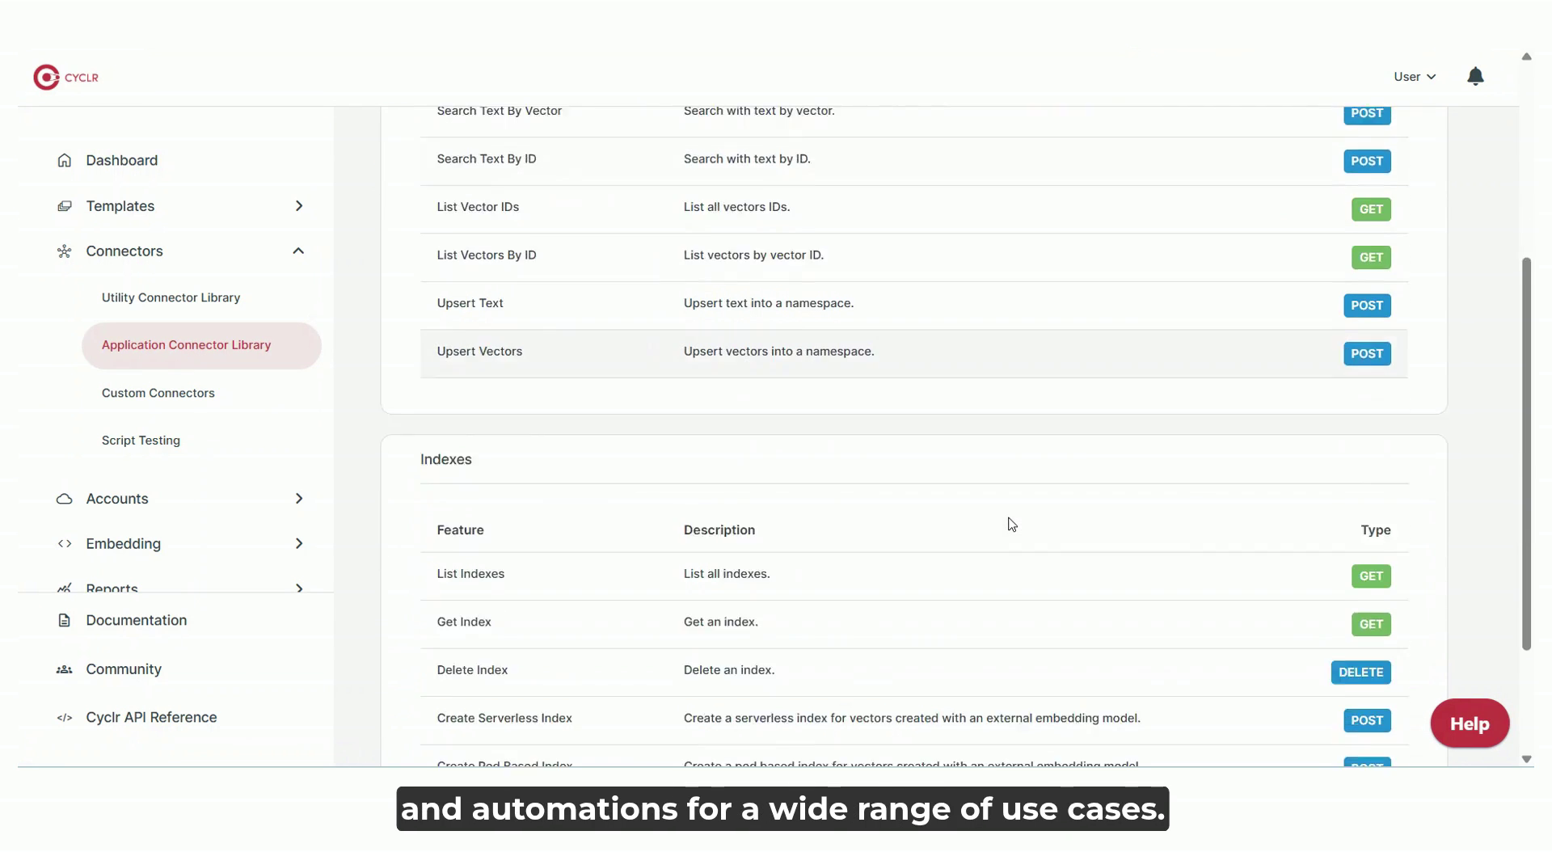